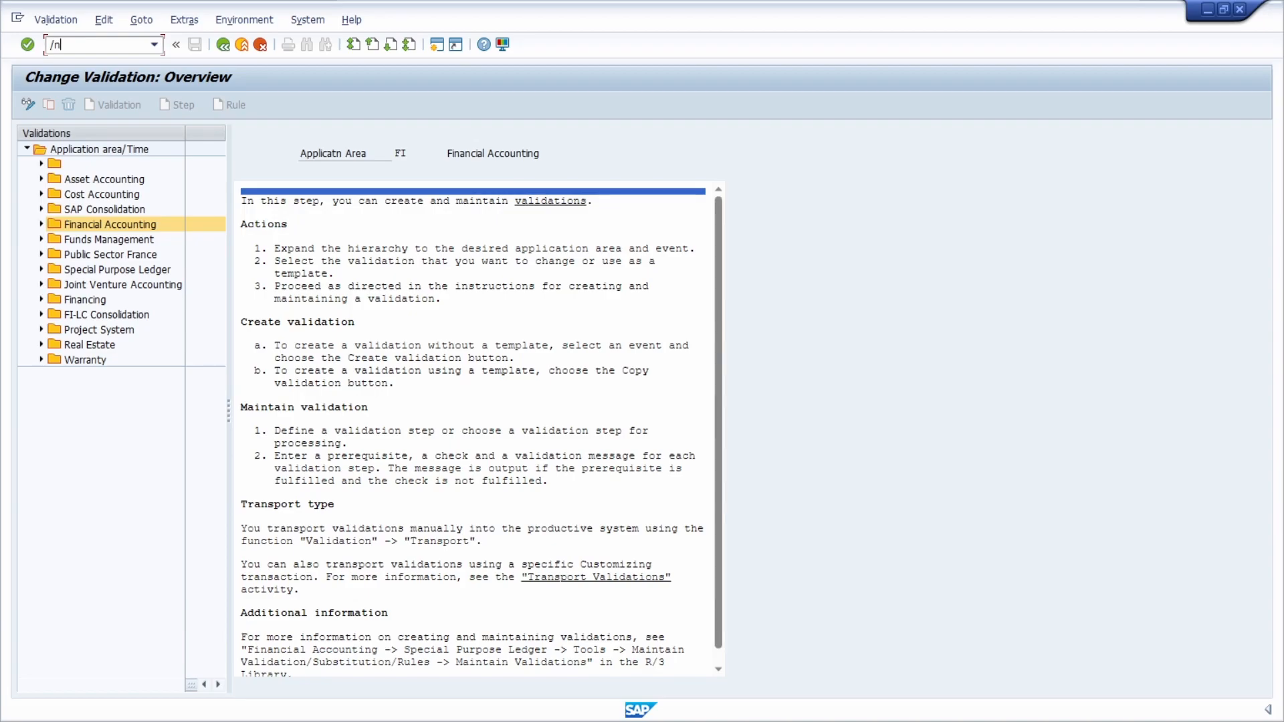
Step: Start transaction OB28 and open validation Z_0001 assigned to company code 1710
type("ob28")
key("Return")
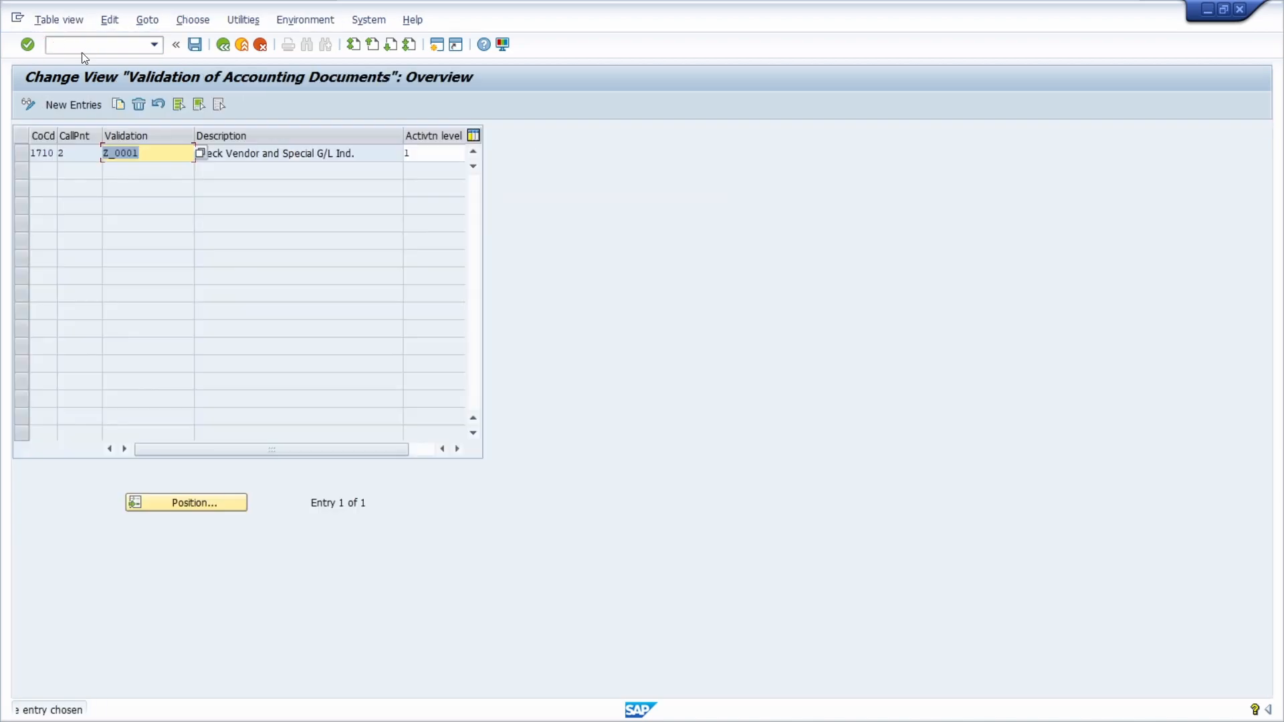
double_click(42, 150)
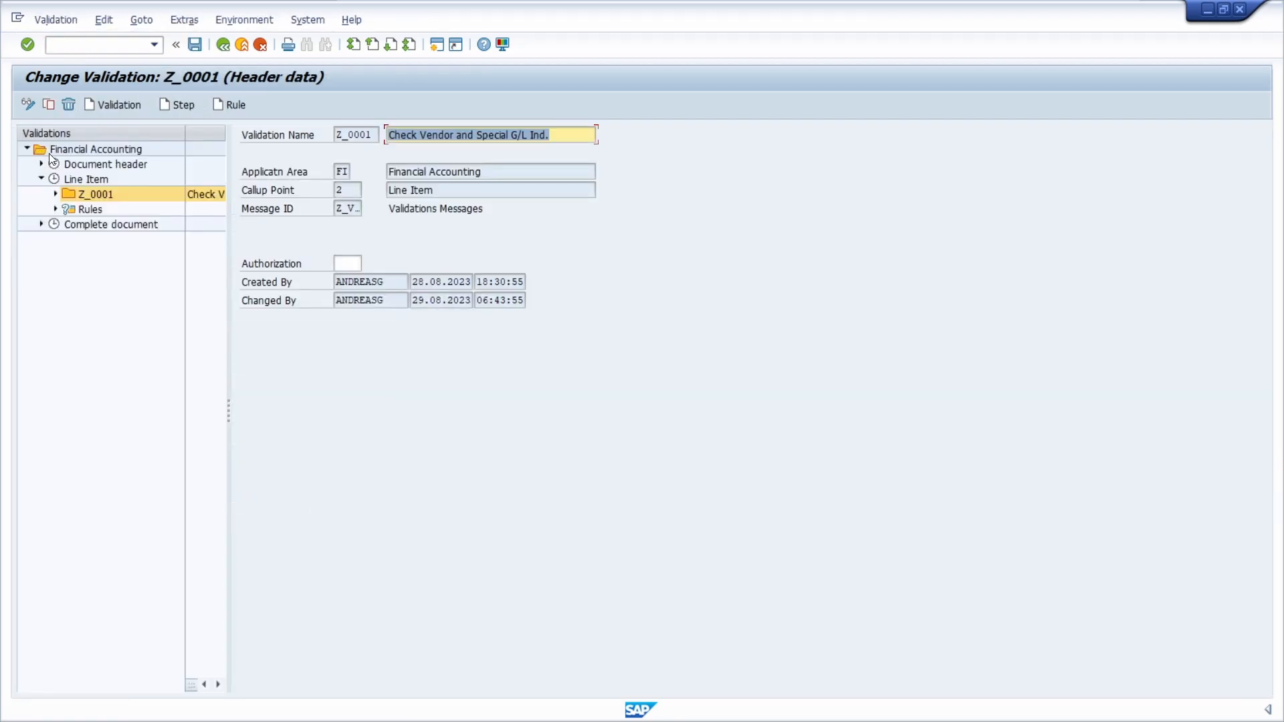
Step: Open the overview of Step 001 under validation Z_0001 and highlight its check condition
left_click(55, 194)
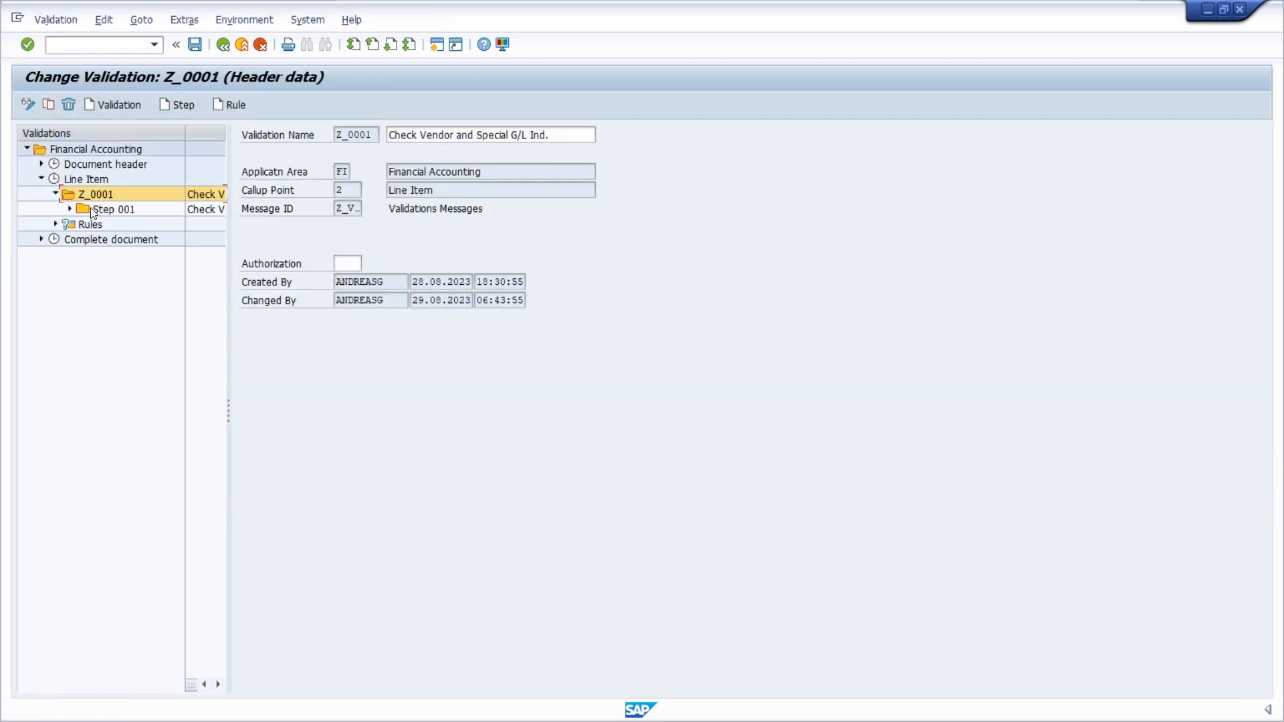
left_click(70, 209)
double_click(126, 211)
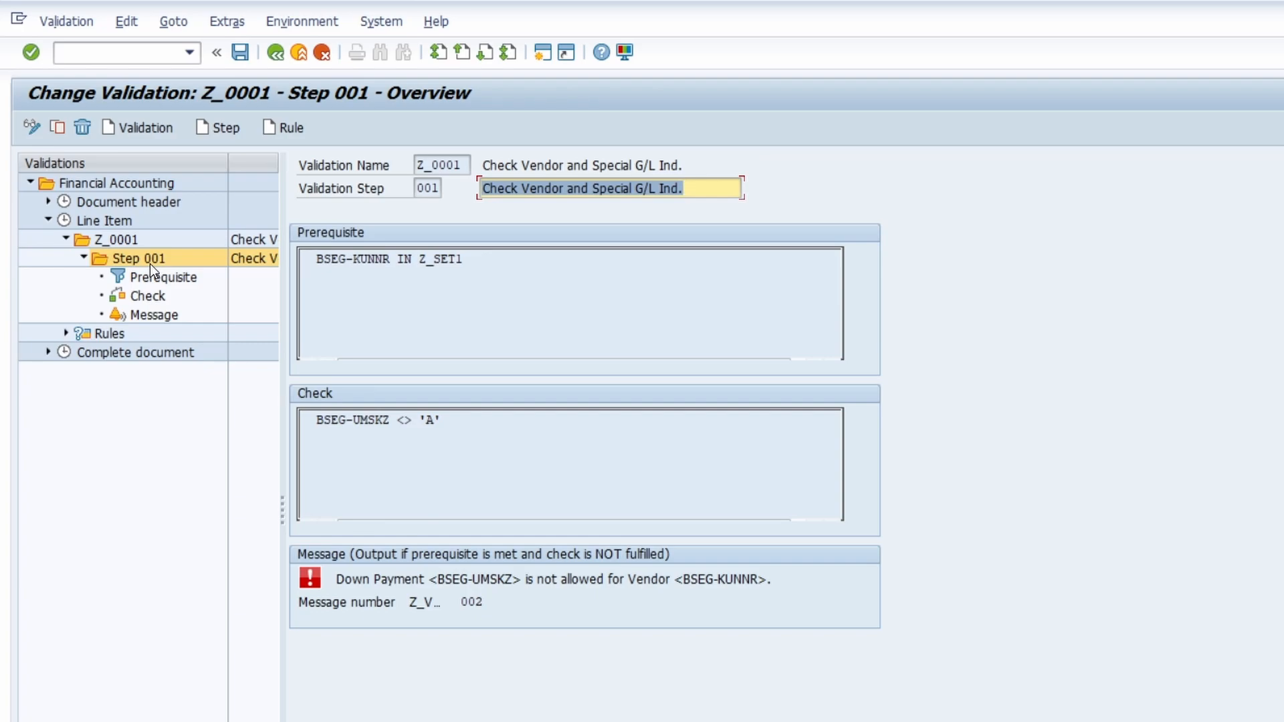
left_click_drag(450, 426, 310, 419)
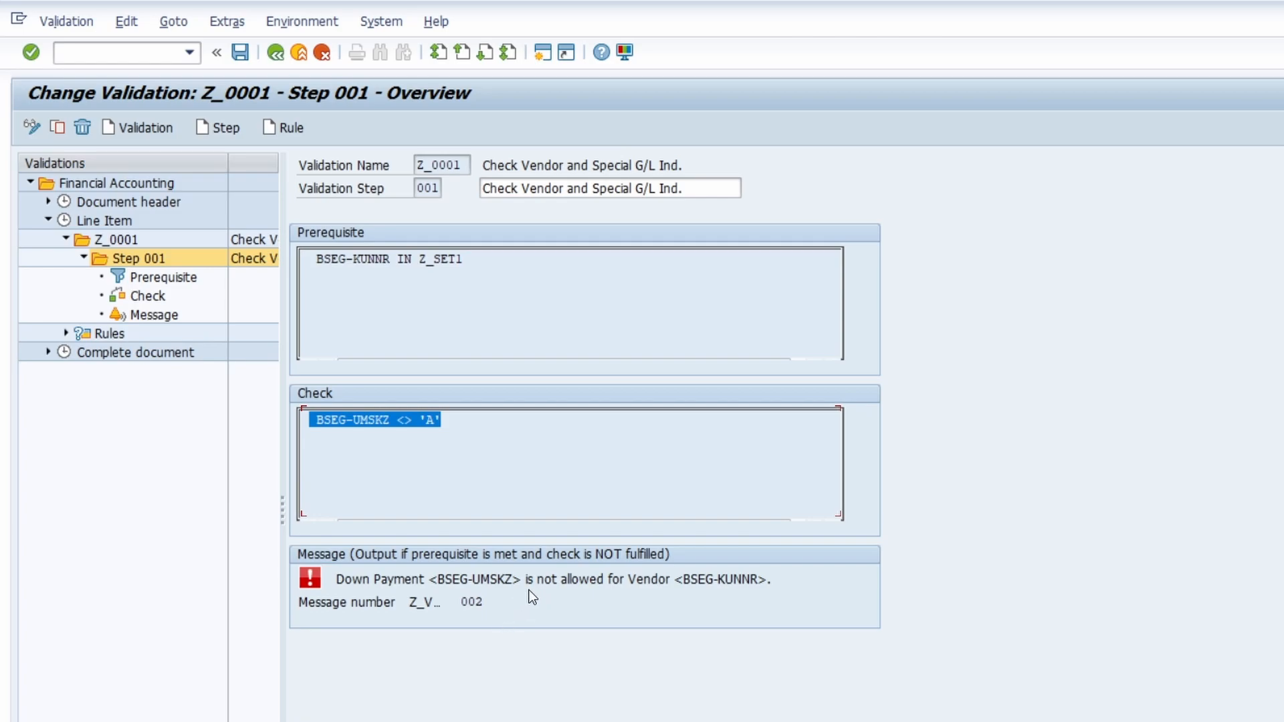
Step: Switch to the transaction for maintaining substitutions in accounting documents
left_click(161, 49)
type("/n")
type("ob28")
key("Return")
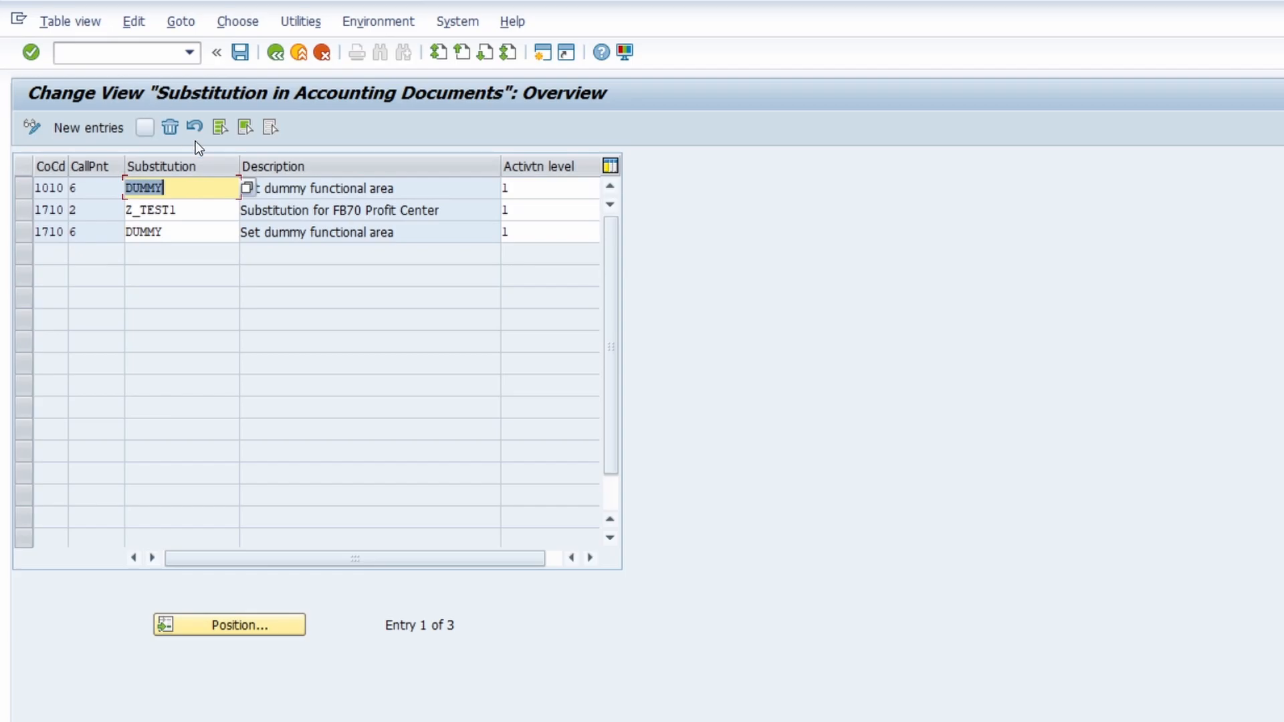
Step: Open substitution Z_TEST1 of company code 1710 and display the overview of its Step 001
left_click(48, 210)
double_click(48, 210)
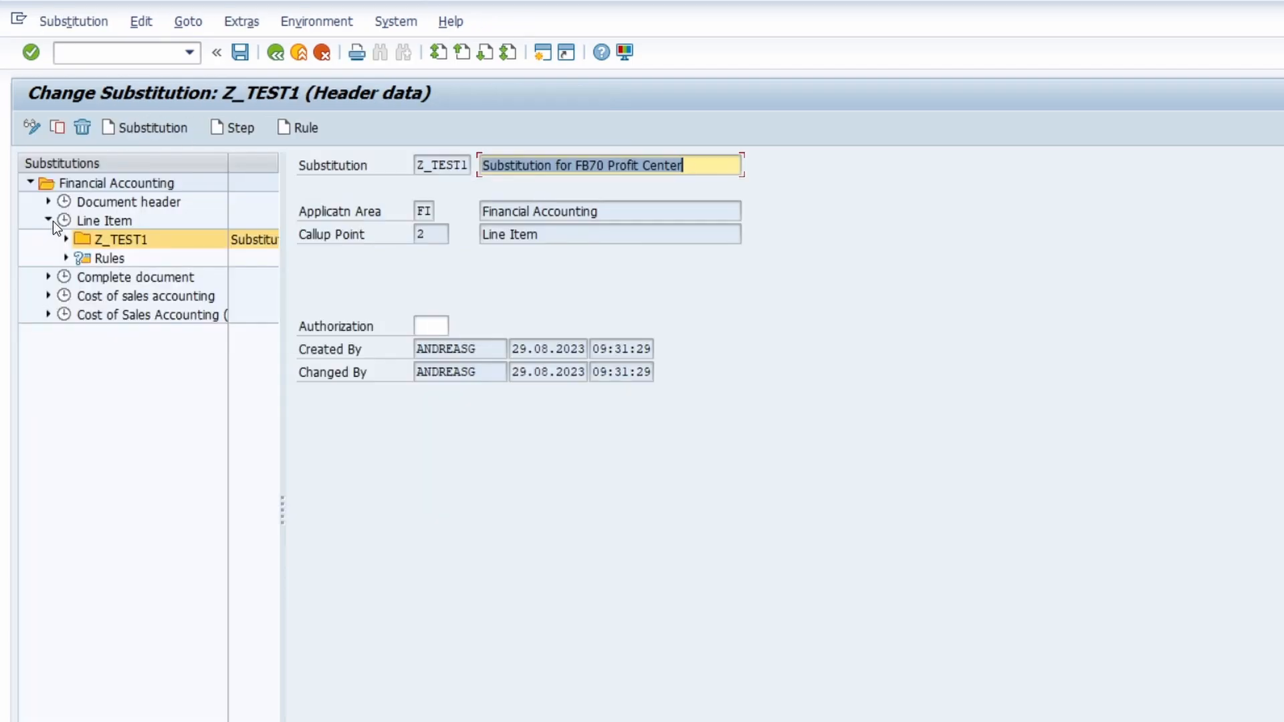
left_click(66, 239)
left_click(85, 258)
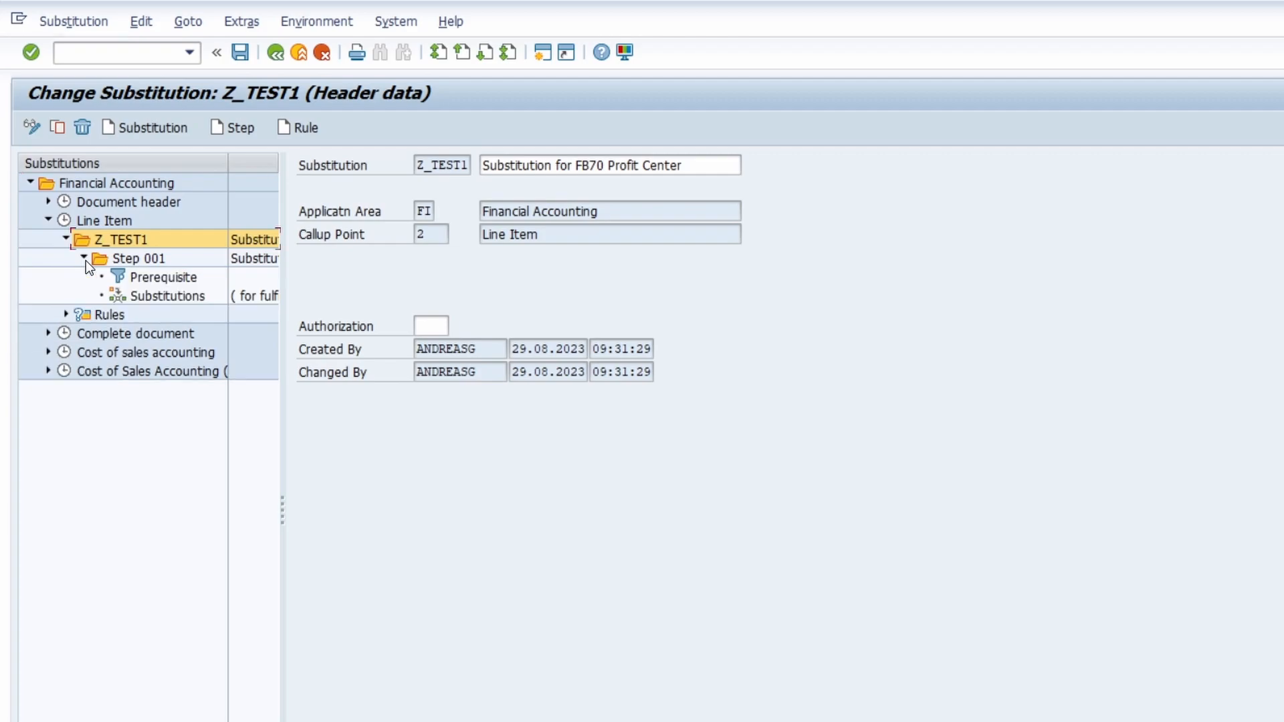
double_click(137, 255)
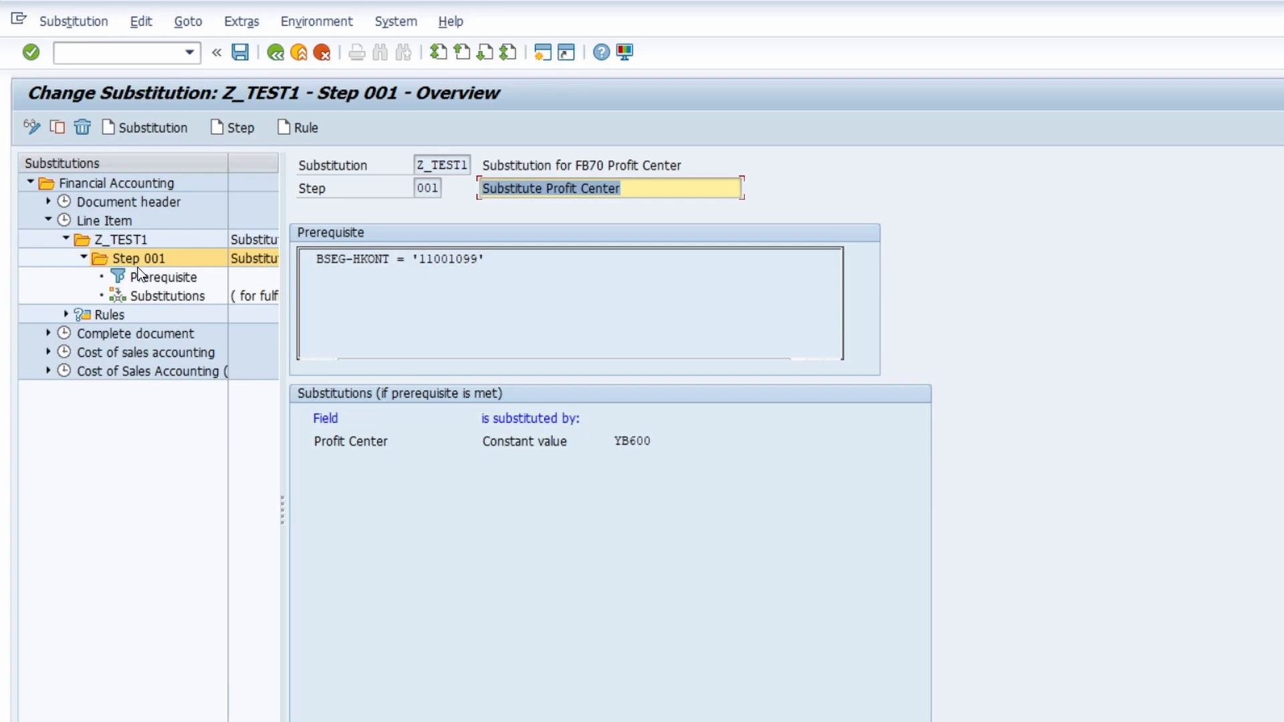
Step: Leave the substitution and start transaction OB28 for the validation of accounting documents
left_click(150, 54)
type("/nob28")
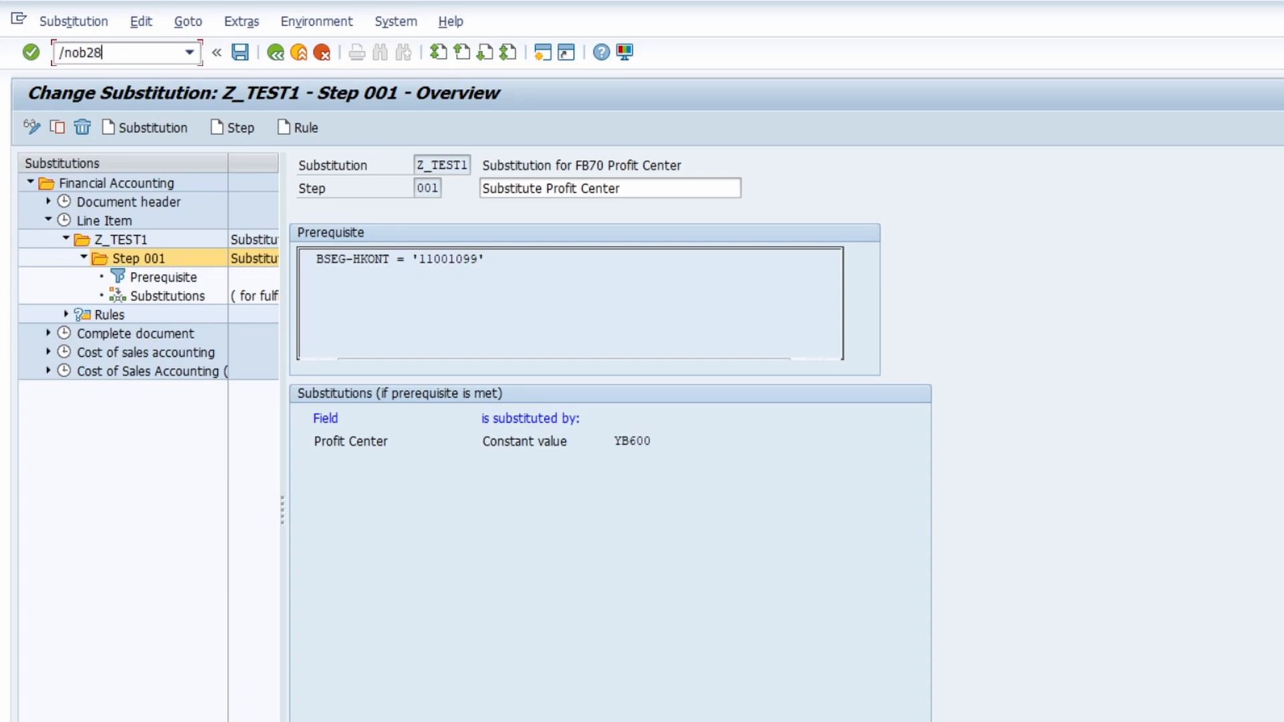
key("Return")
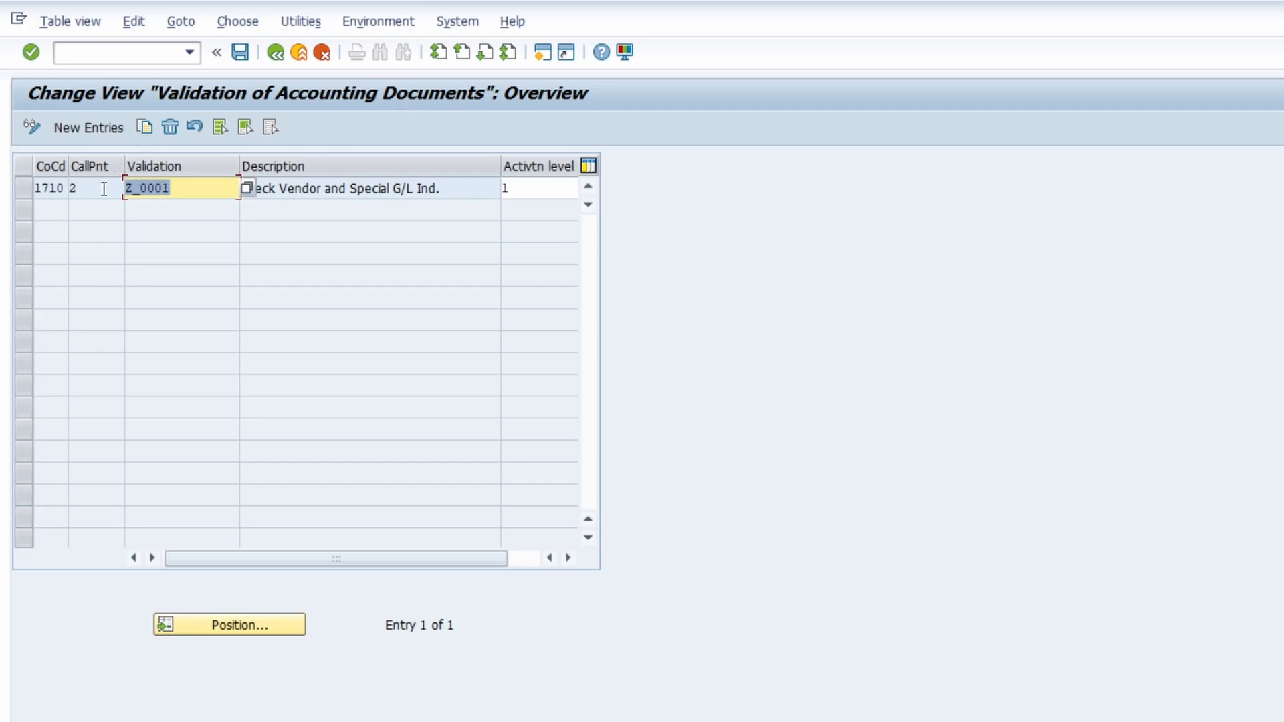
Step: Start transaction OKC7 to view the callup points for validation in Controlling
left_click(96, 54)
type("/n")
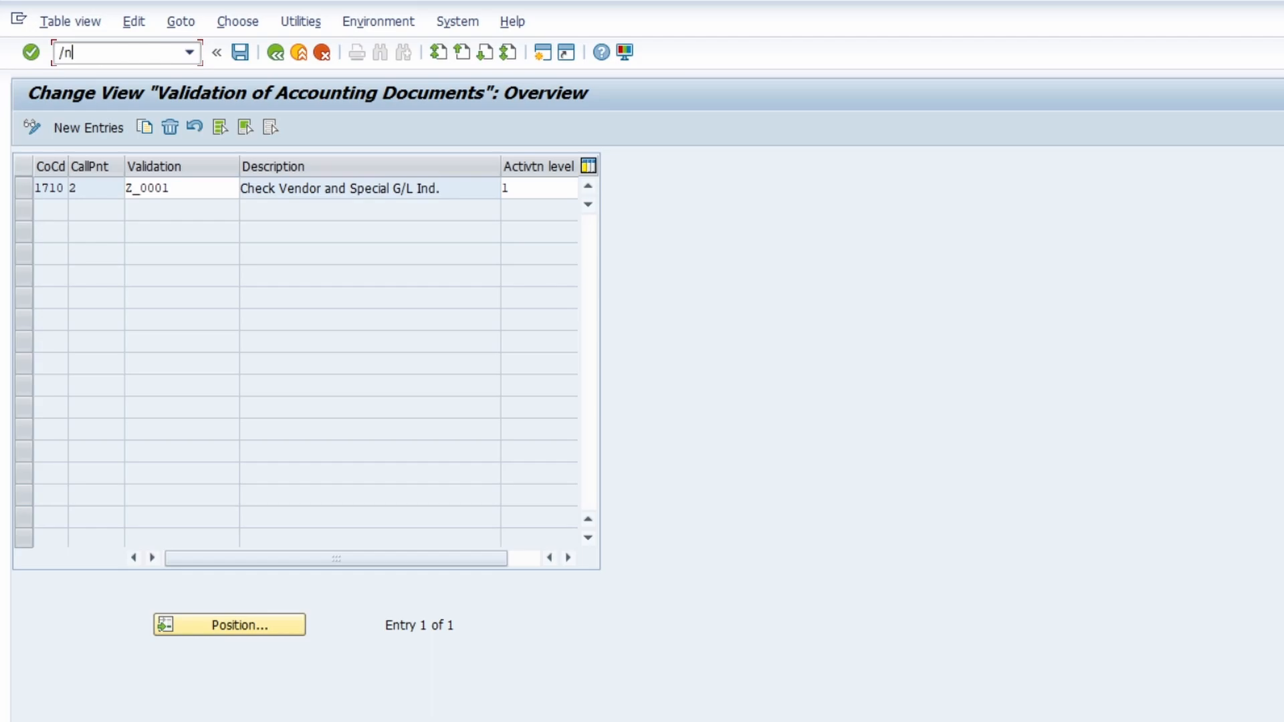
type("ok")
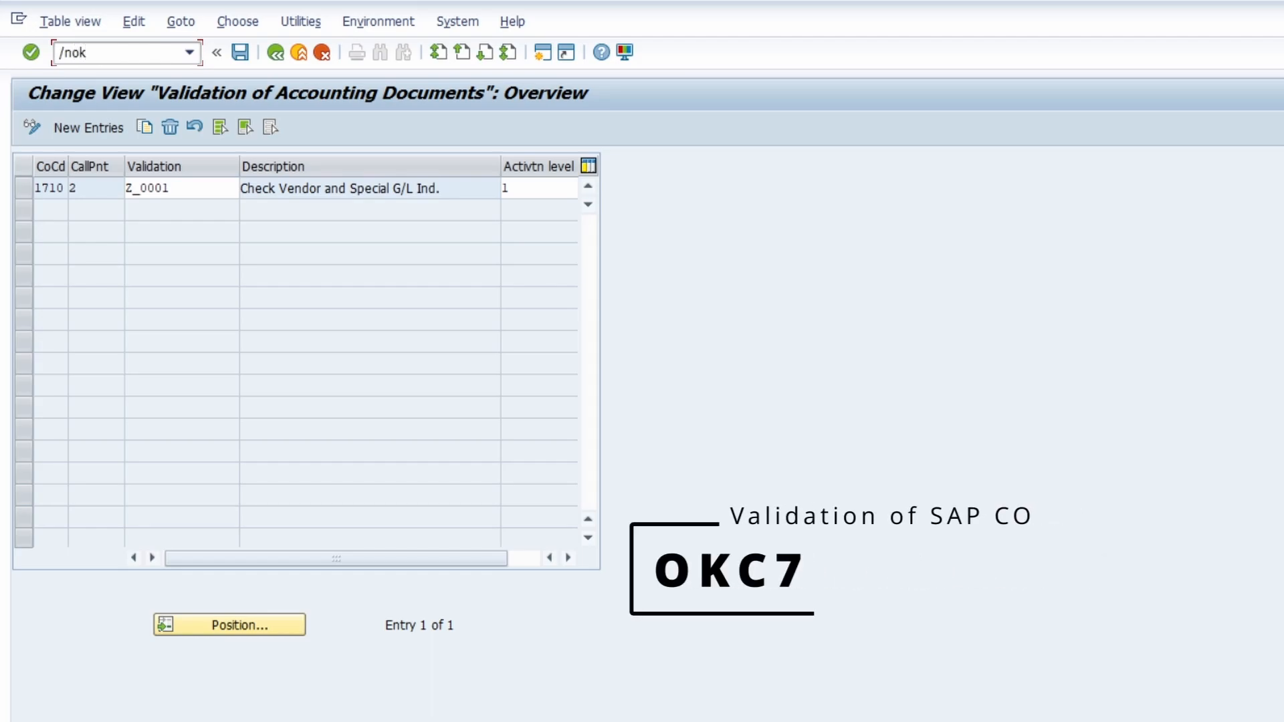
type("c7")
key("Return")
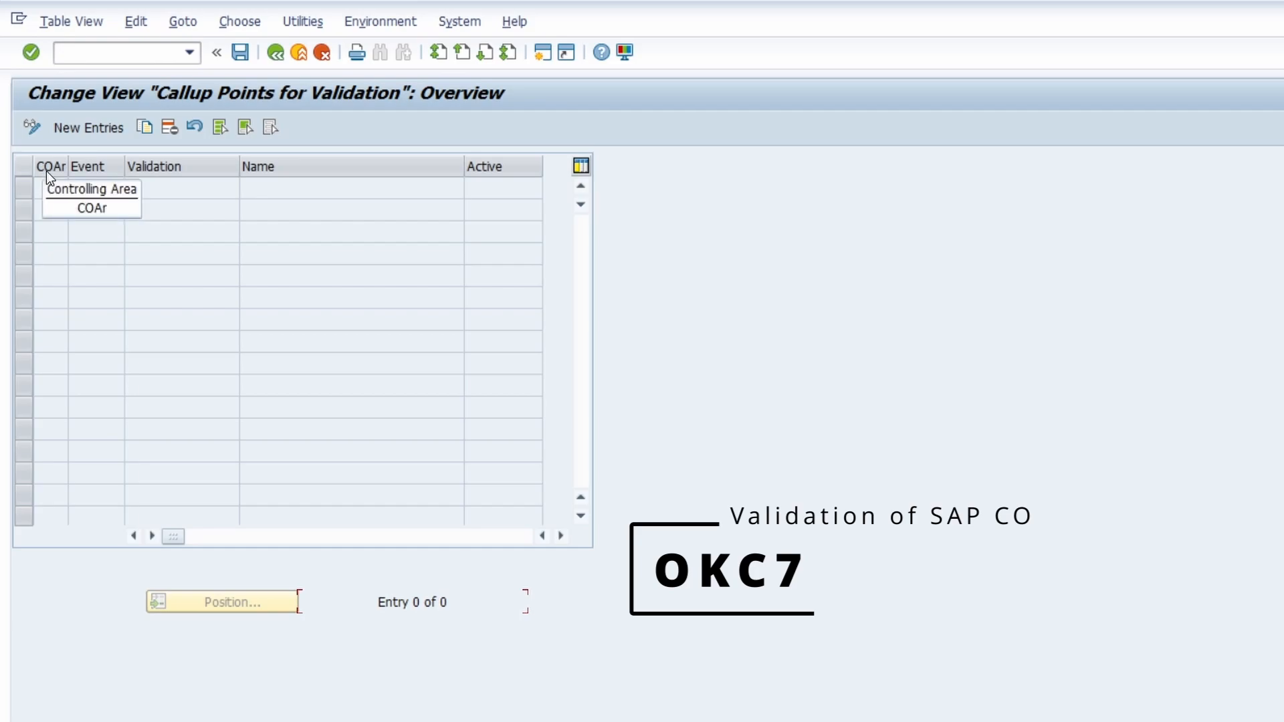
Step: Go back from the Controlling validations to the accounting document validations in transaction OB28
left_click(84, 58)
type("/")
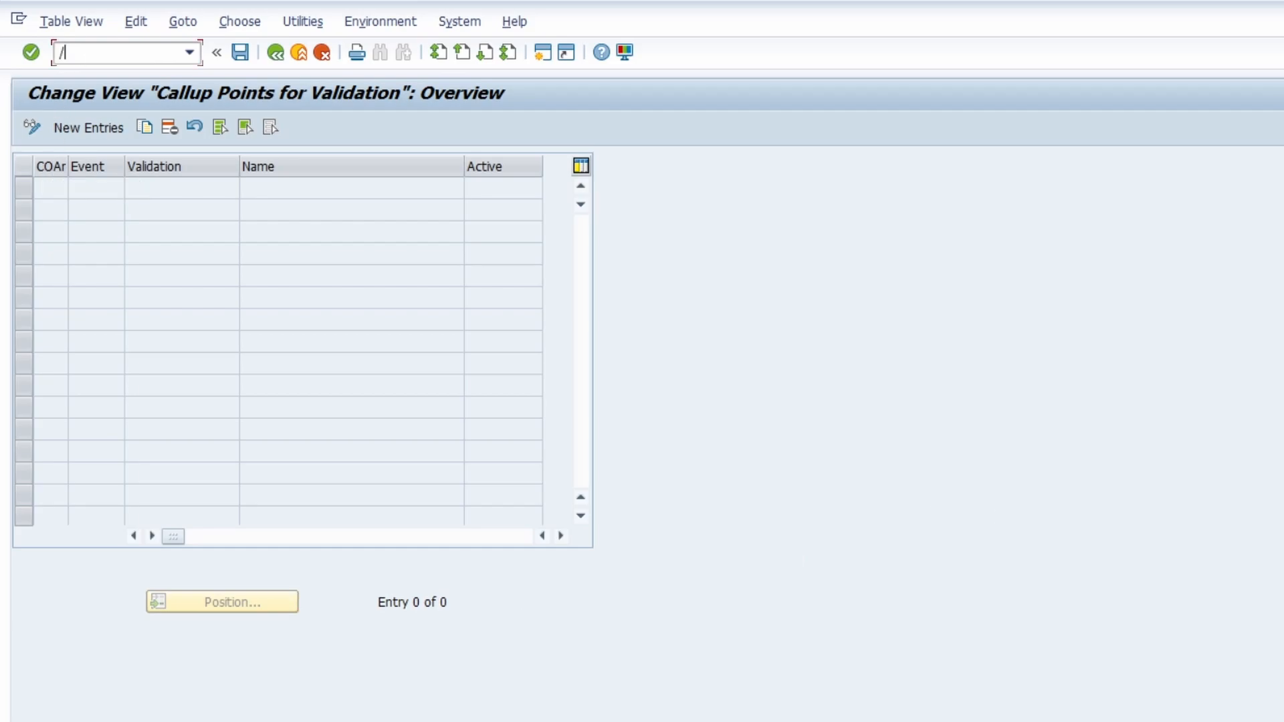
type("nob28")
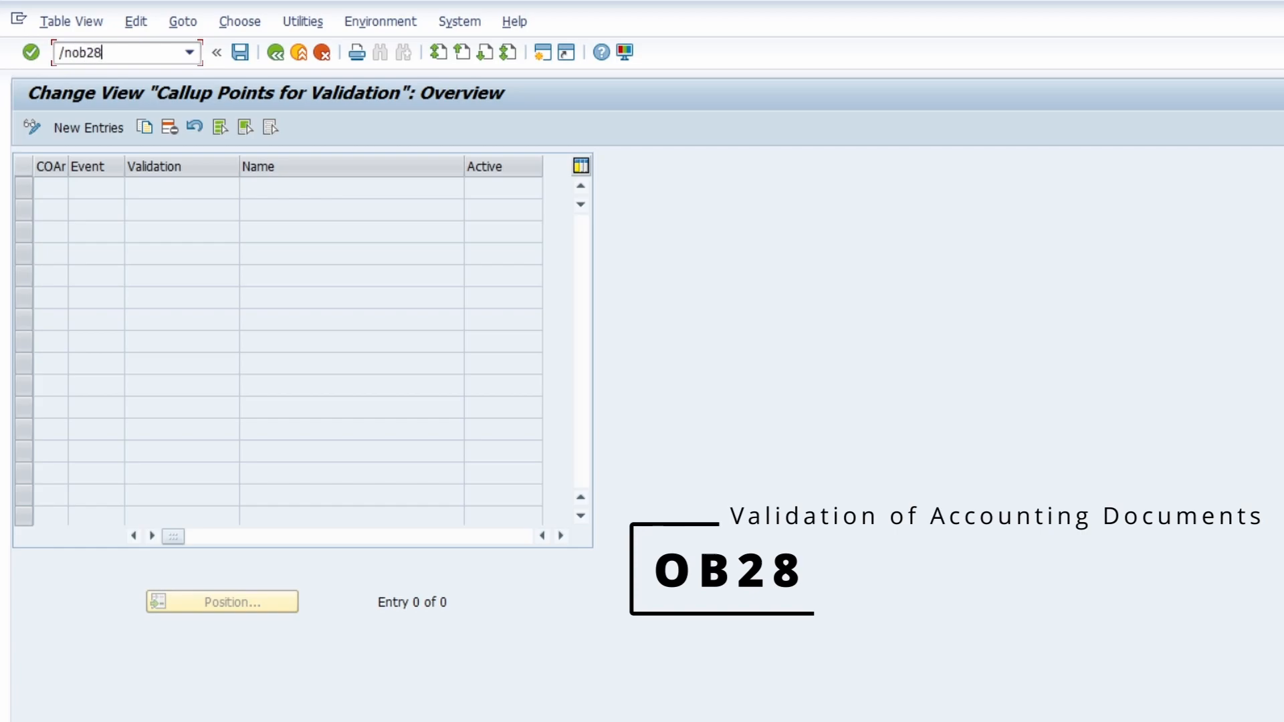
key("Return")
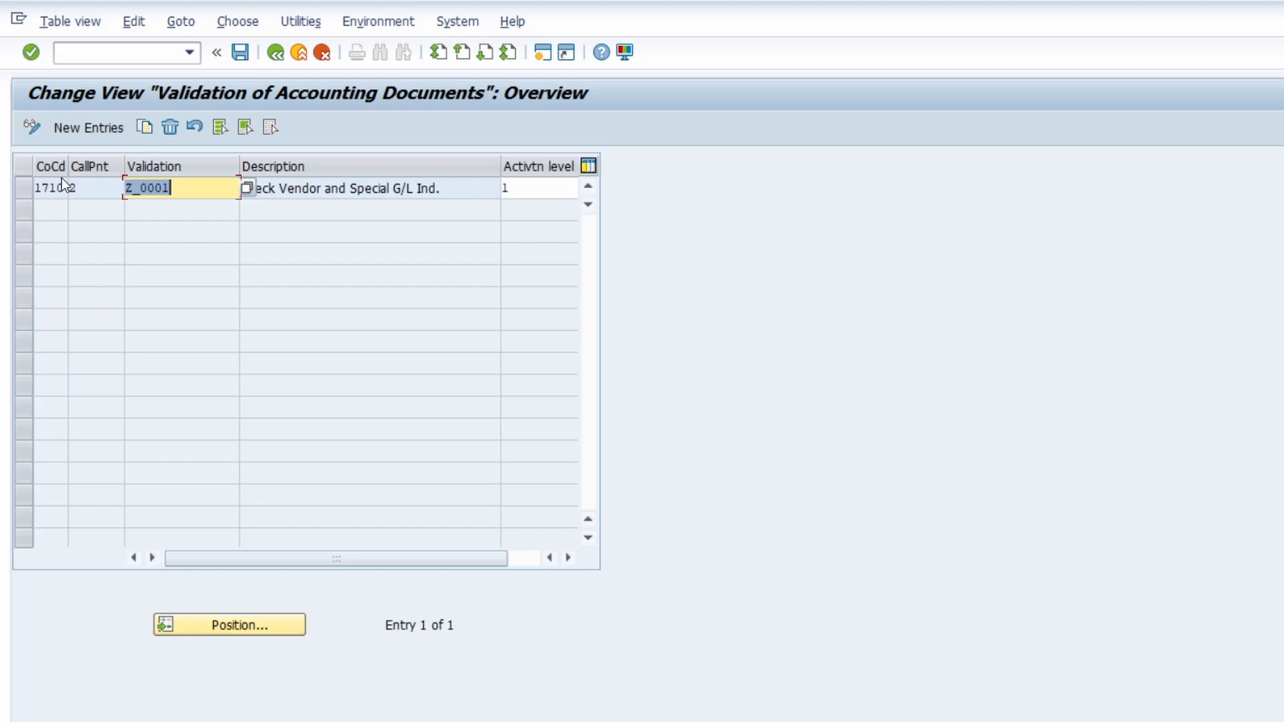
Step: Examine the company code and callup point of the Z_0001 entry, including the list of possible callup points
left_click_drag(68, 166, 156, 167)
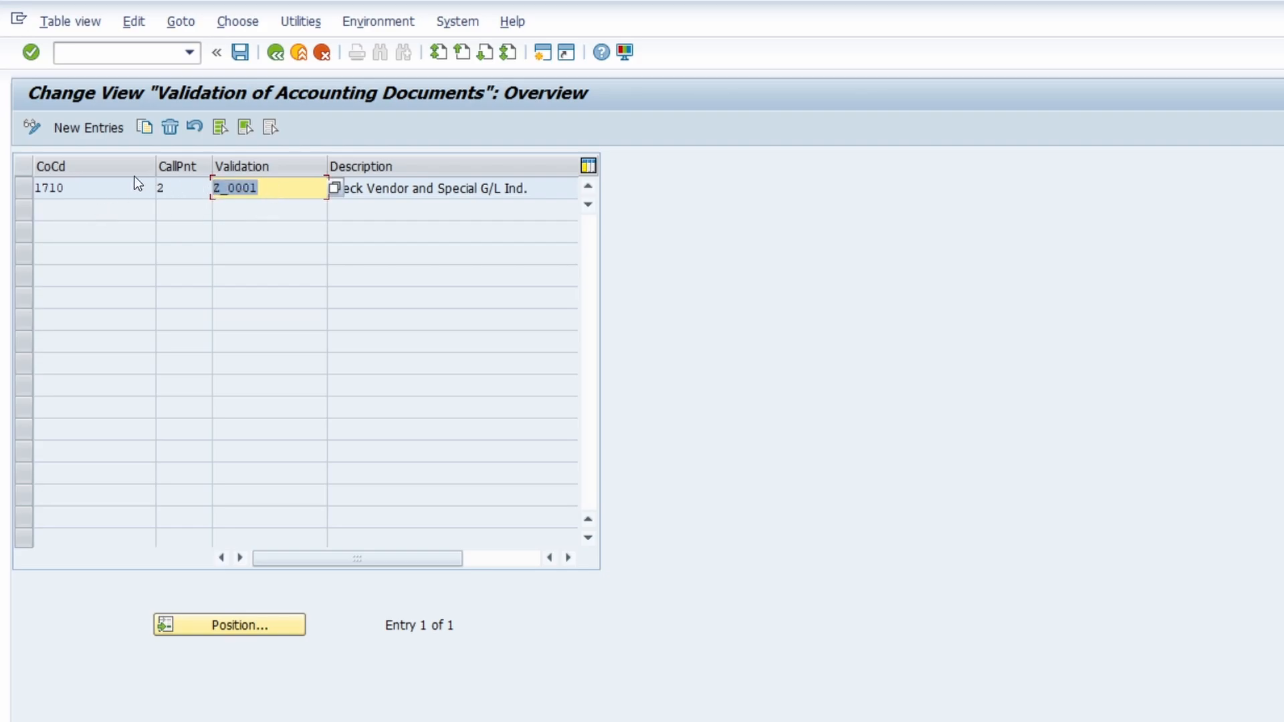
left_click(38, 186)
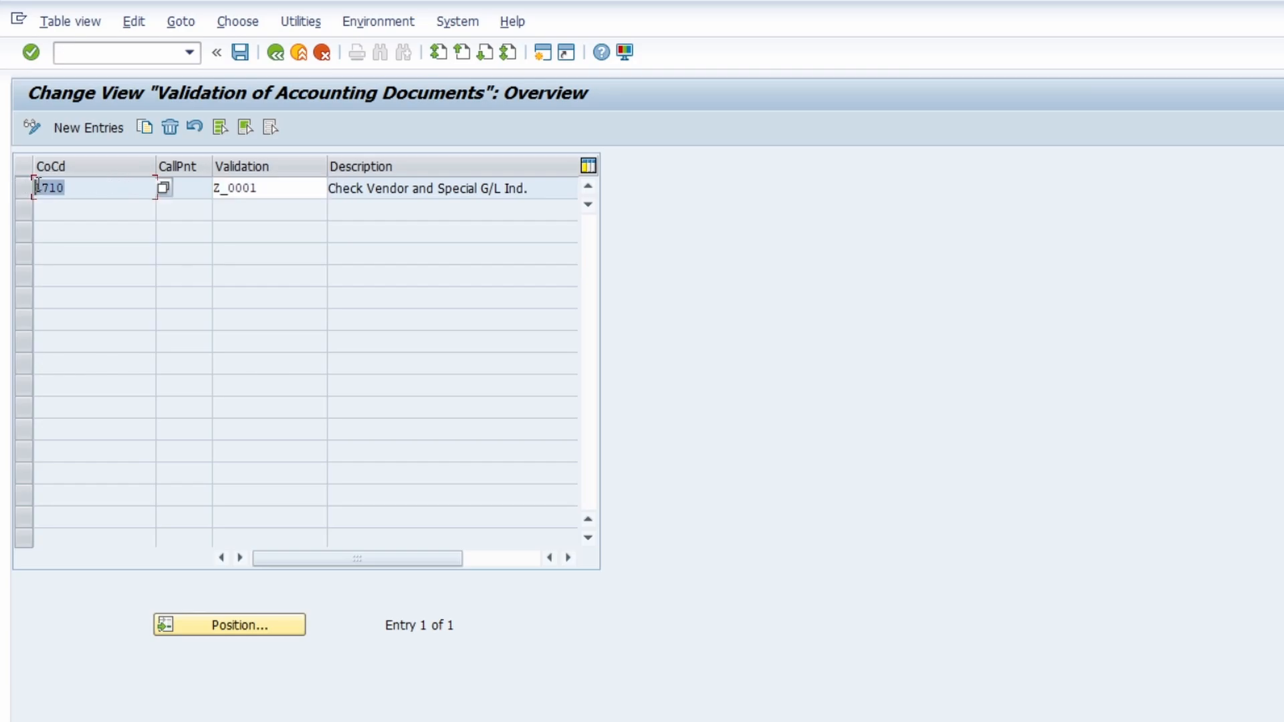
left_click(180, 186)
type("2")
double_click(181, 186)
left_click_drag(157, 162, 90, 164)
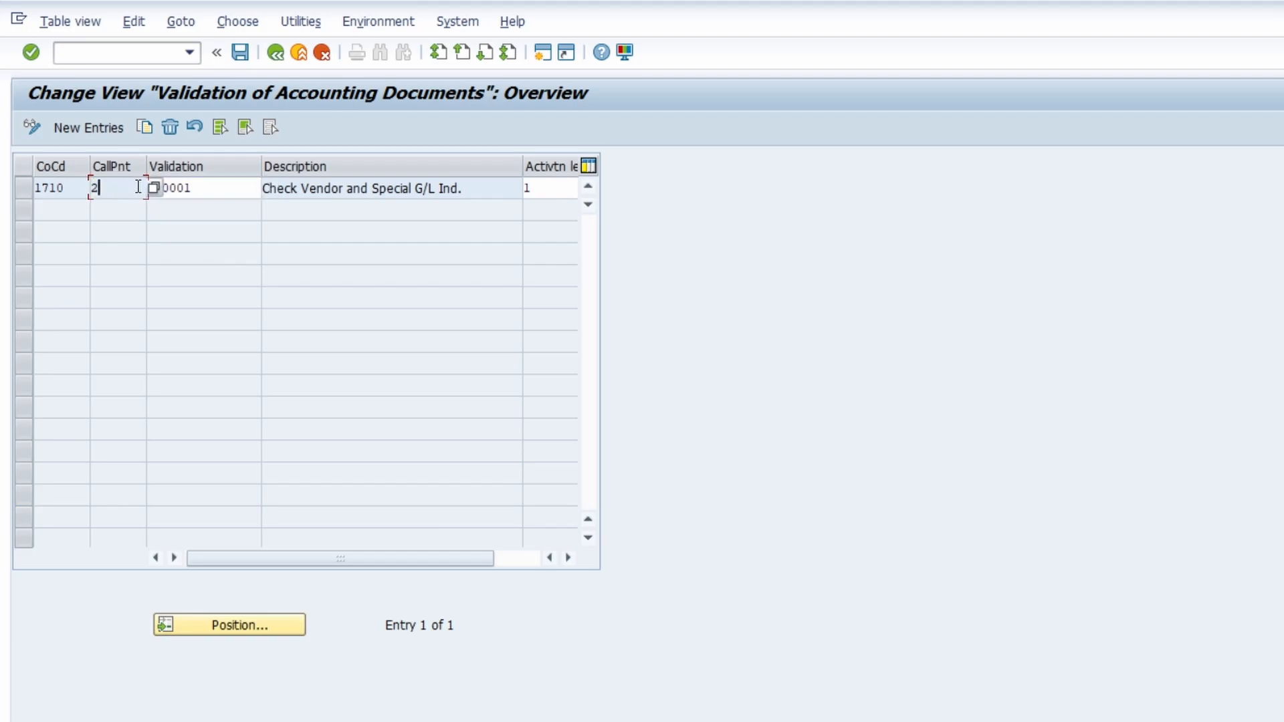
left_click(151, 187)
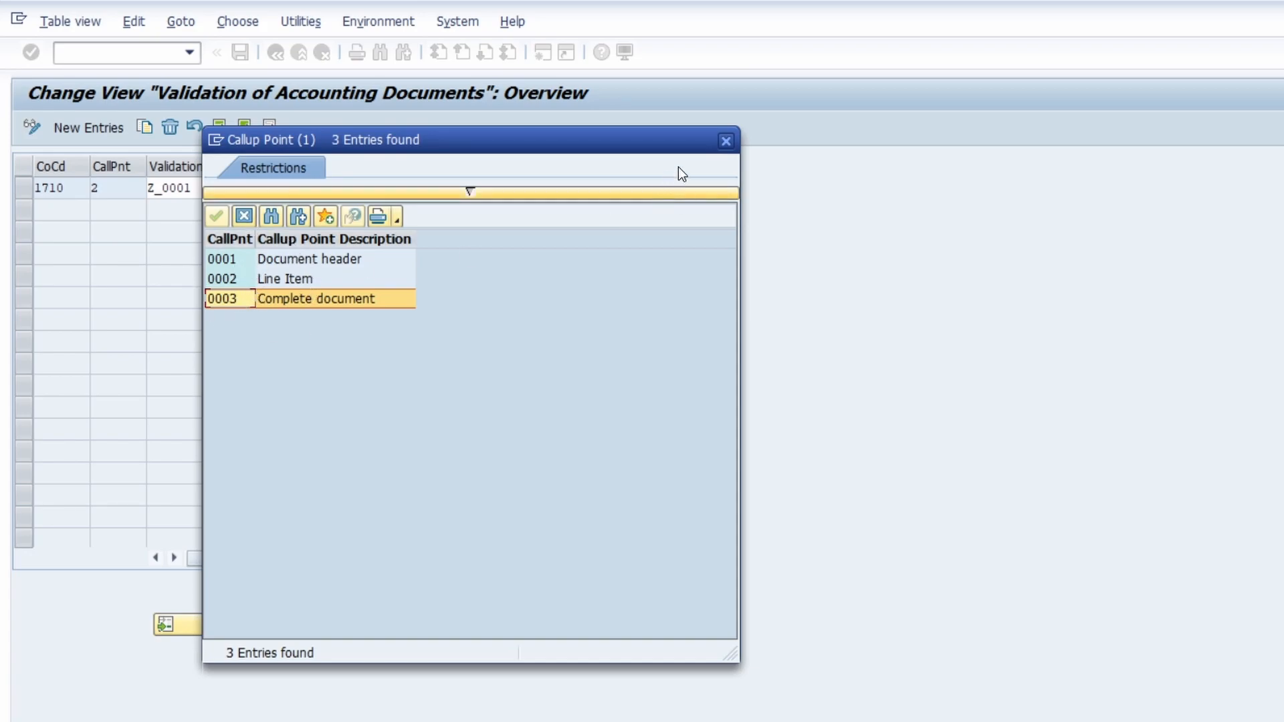
left_click(725, 141)
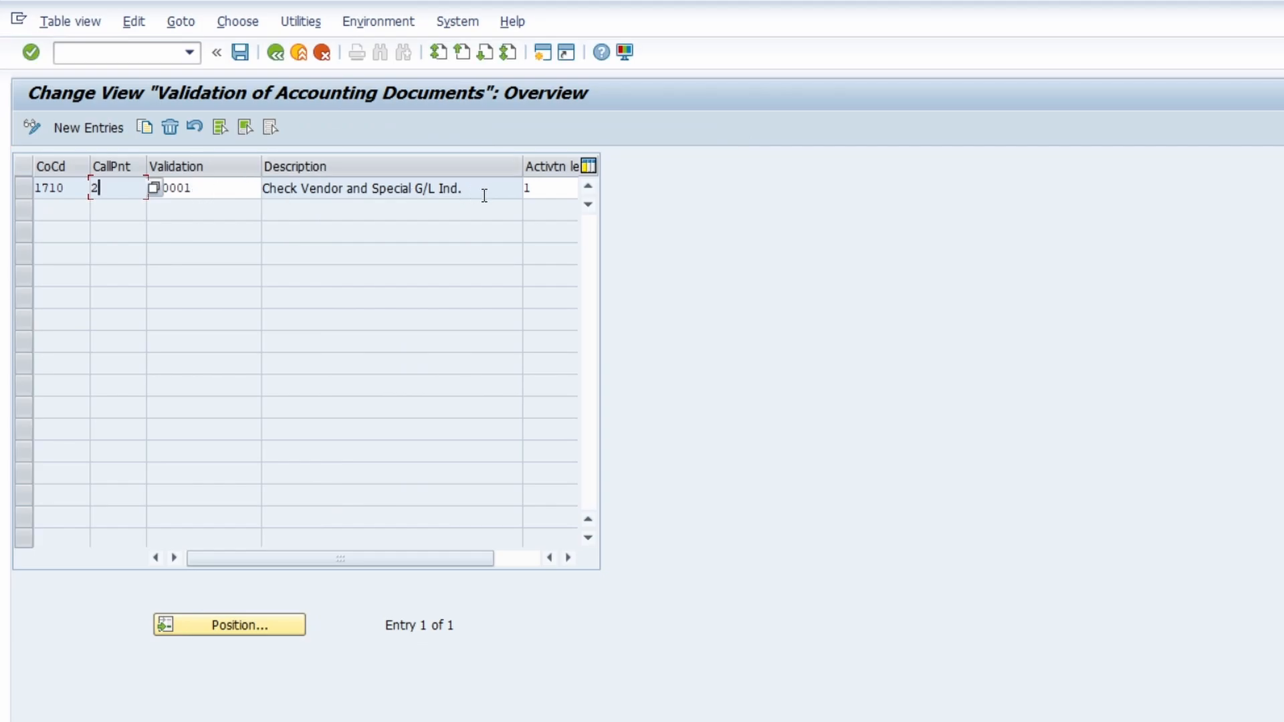
Step: Review the possible activation levels for the Z_0001 entry and close the list without choosing one
left_click(537, 190)
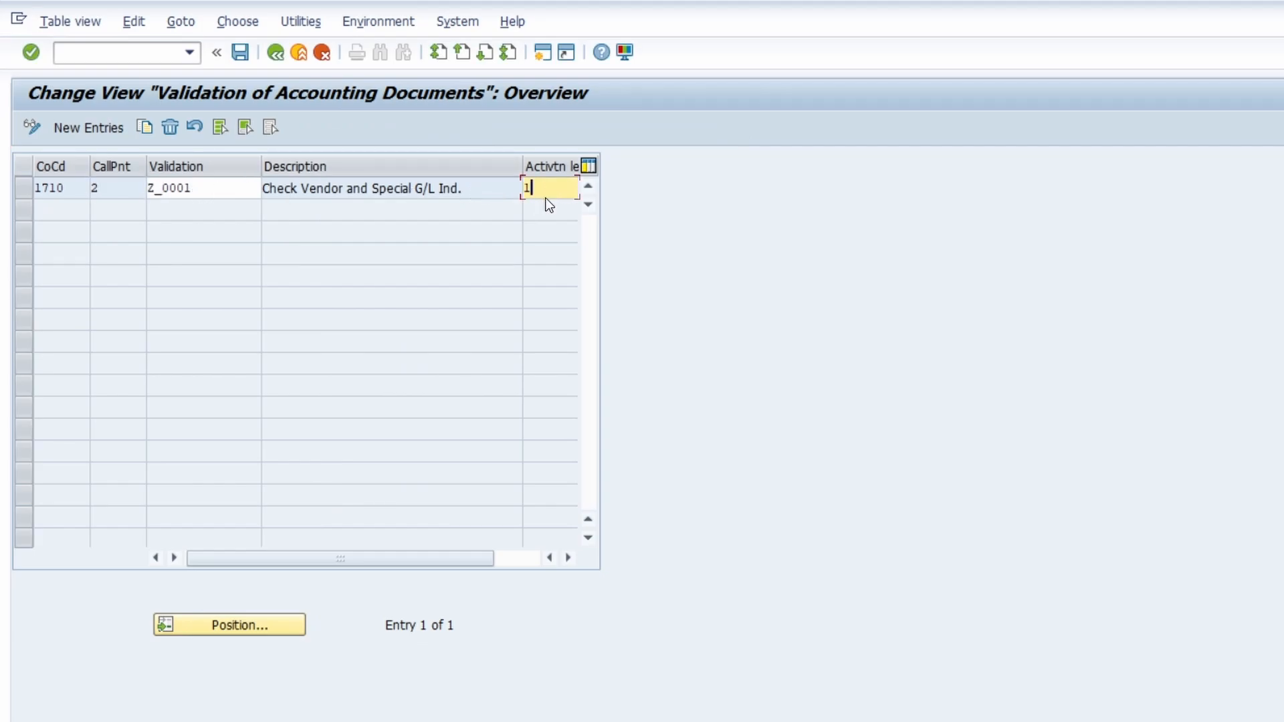
key("F4")
left_click_drag(267, 160, 858, 162)
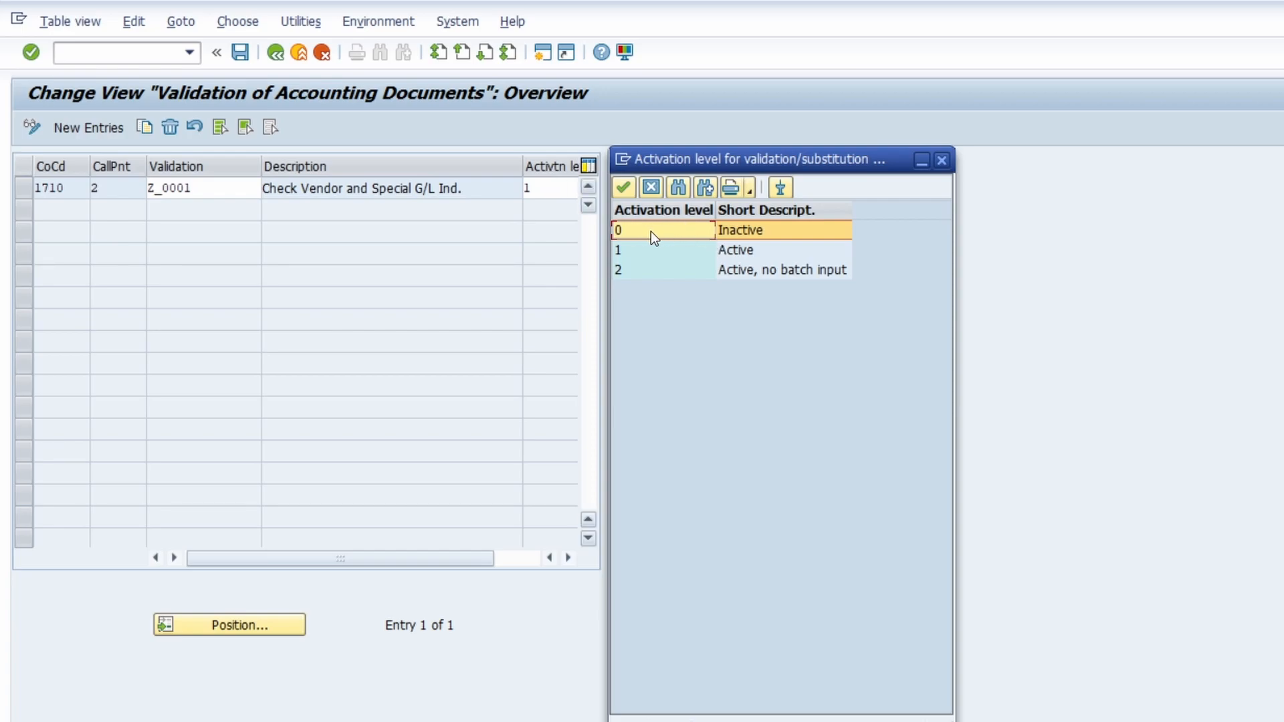
left_click(645, 255)
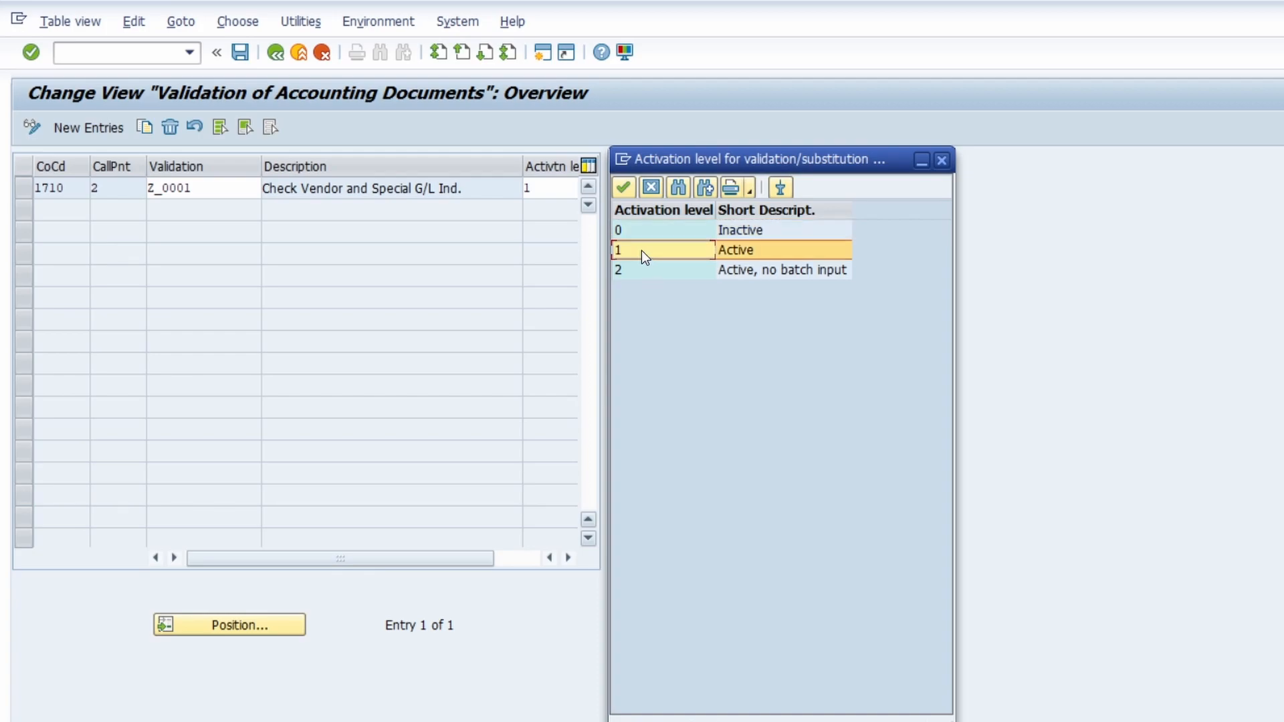
left_click(643, 270)
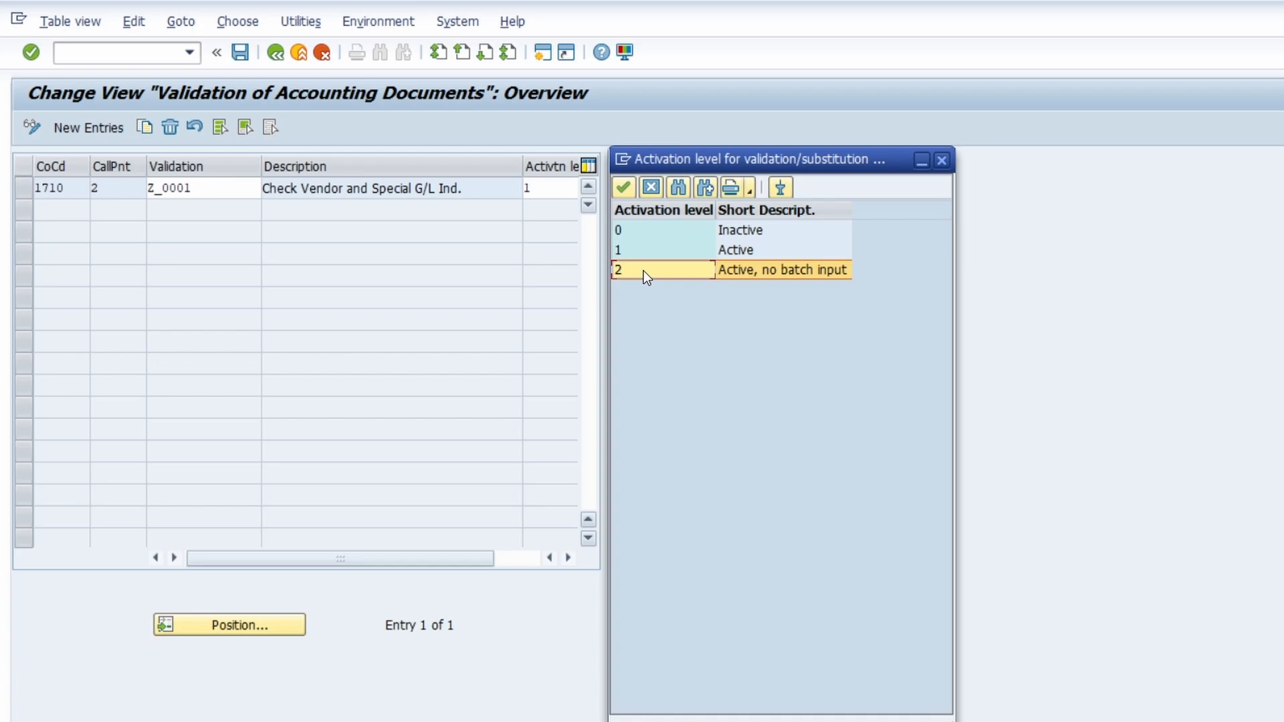
left_click(941, 160)
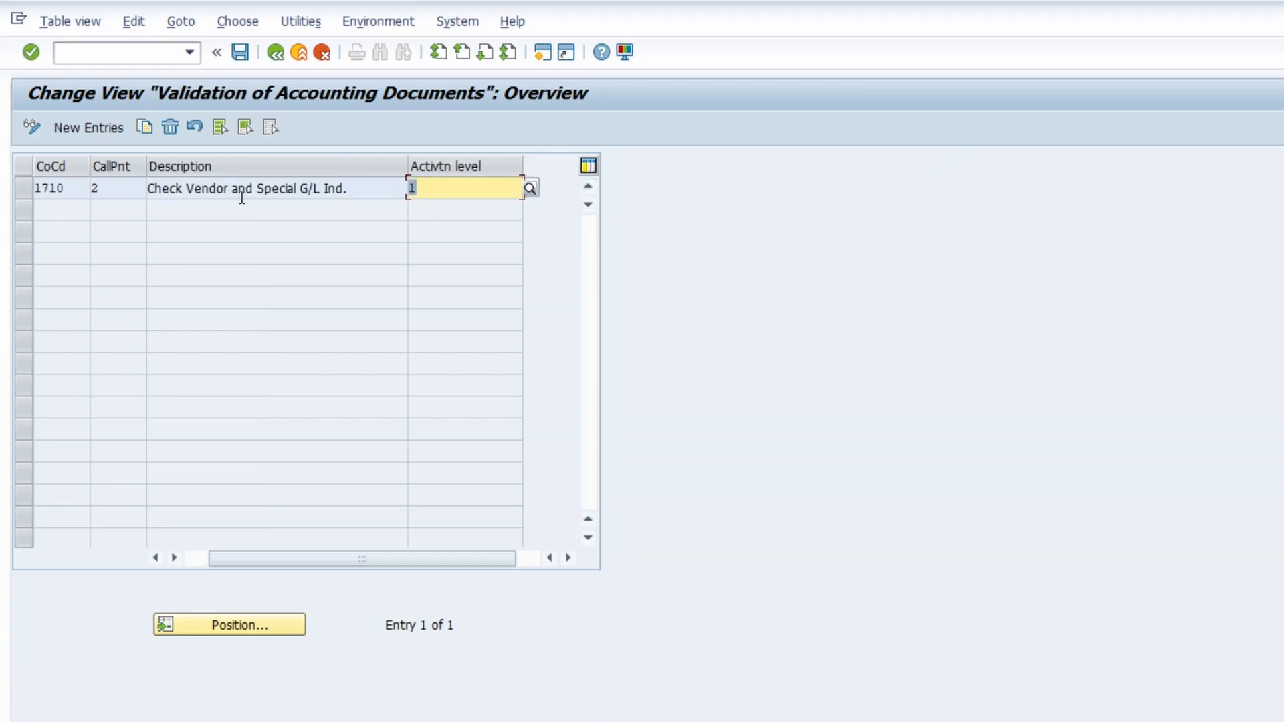
left_click_drag(283, 558, 261, 558)
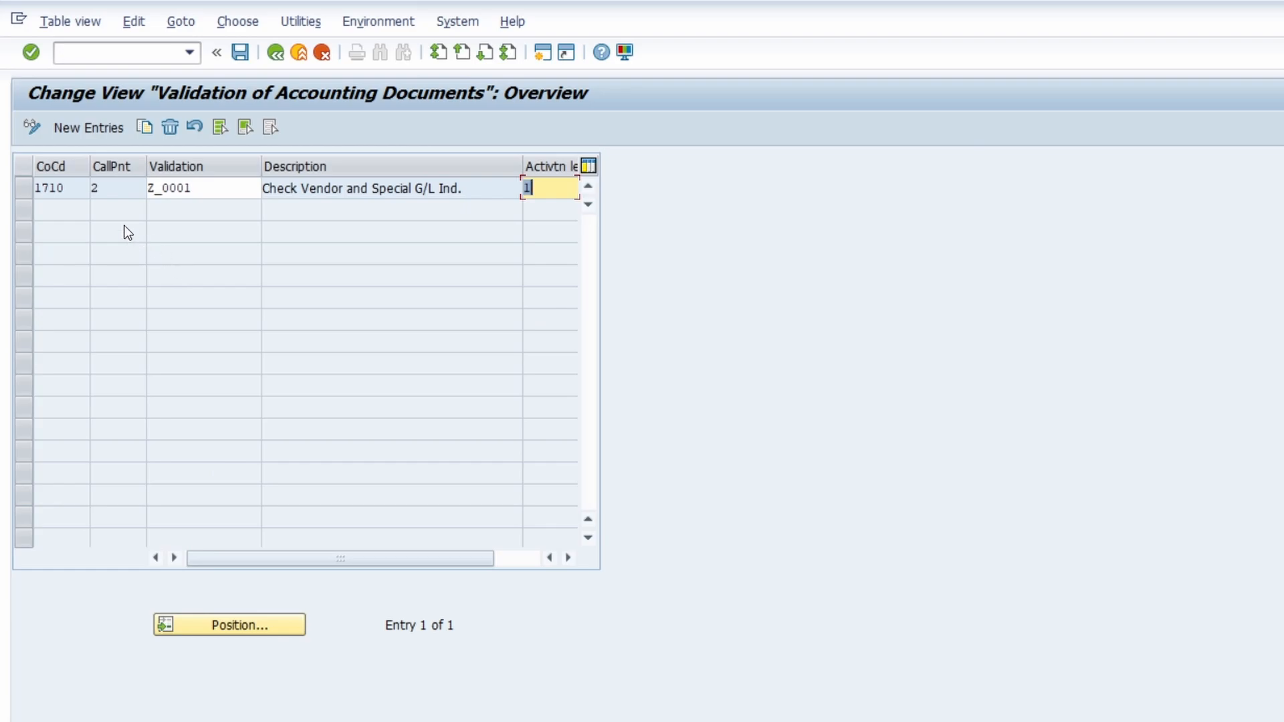
Step: Select the company code 1710 entry and open the header data of its validation Z_0001
left_click(101, 187)
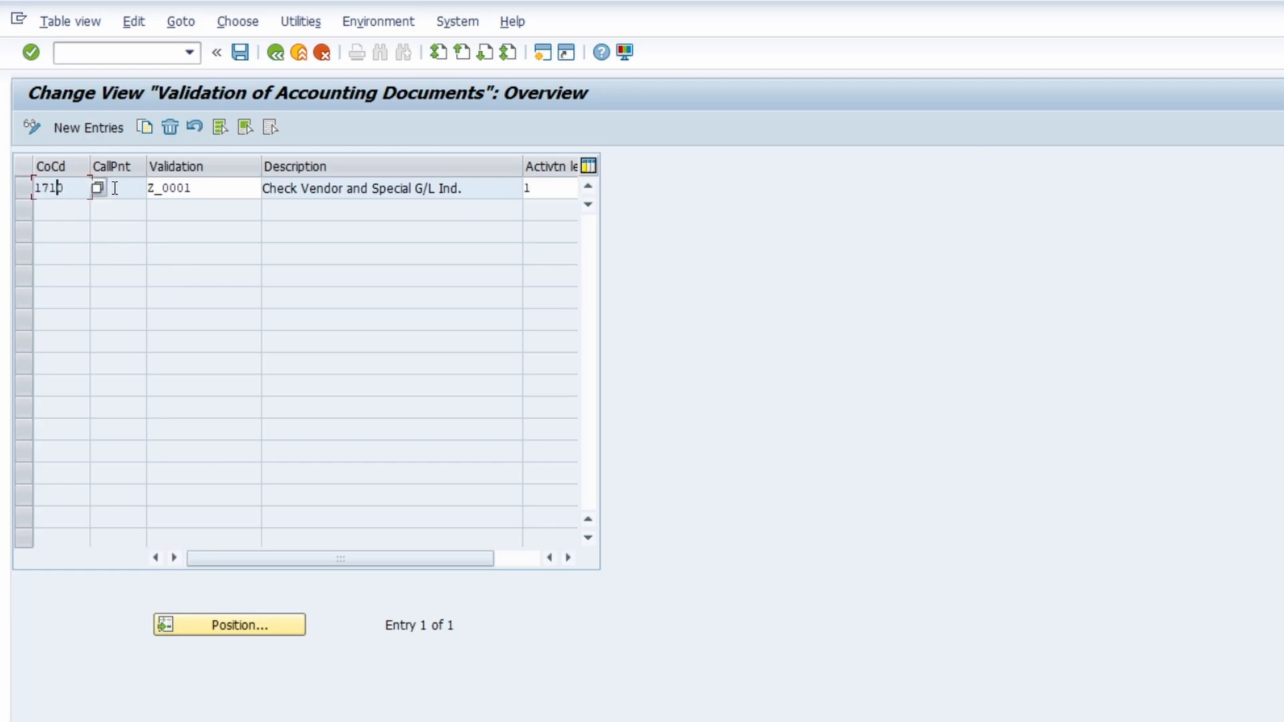
left_click(53, 187)
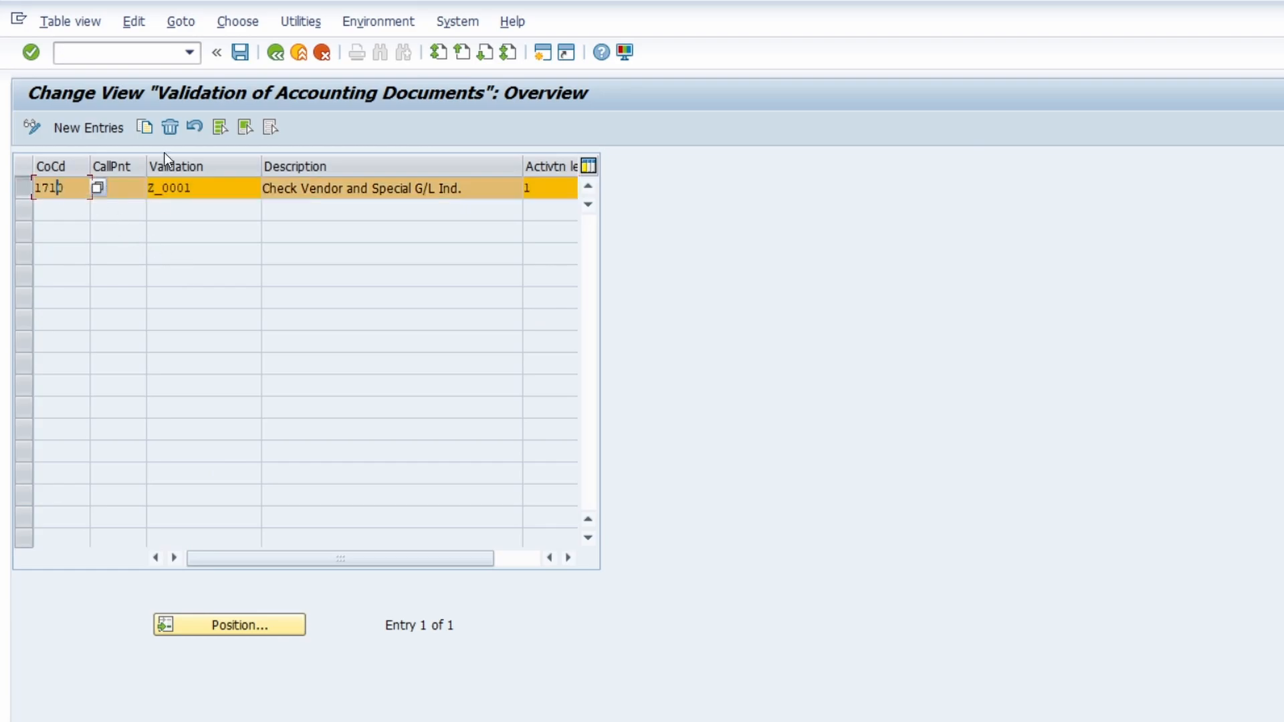
left_click(367, 22)
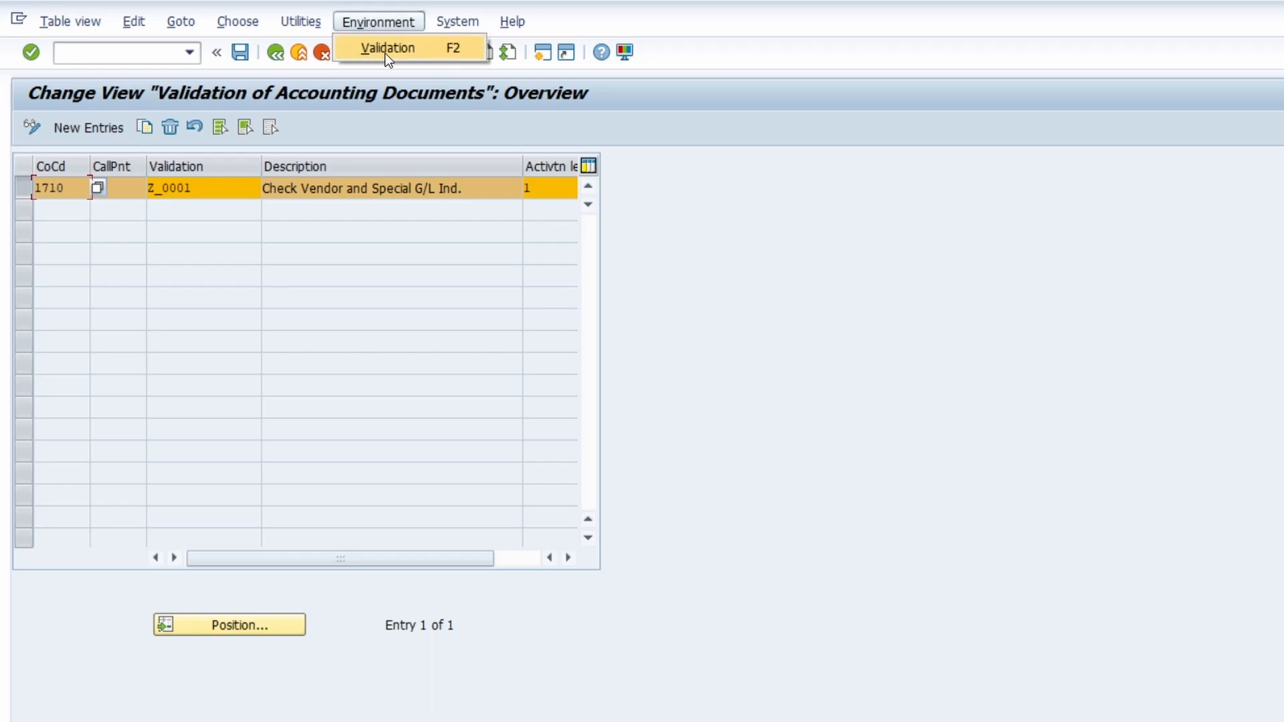
left_click(220, 192)
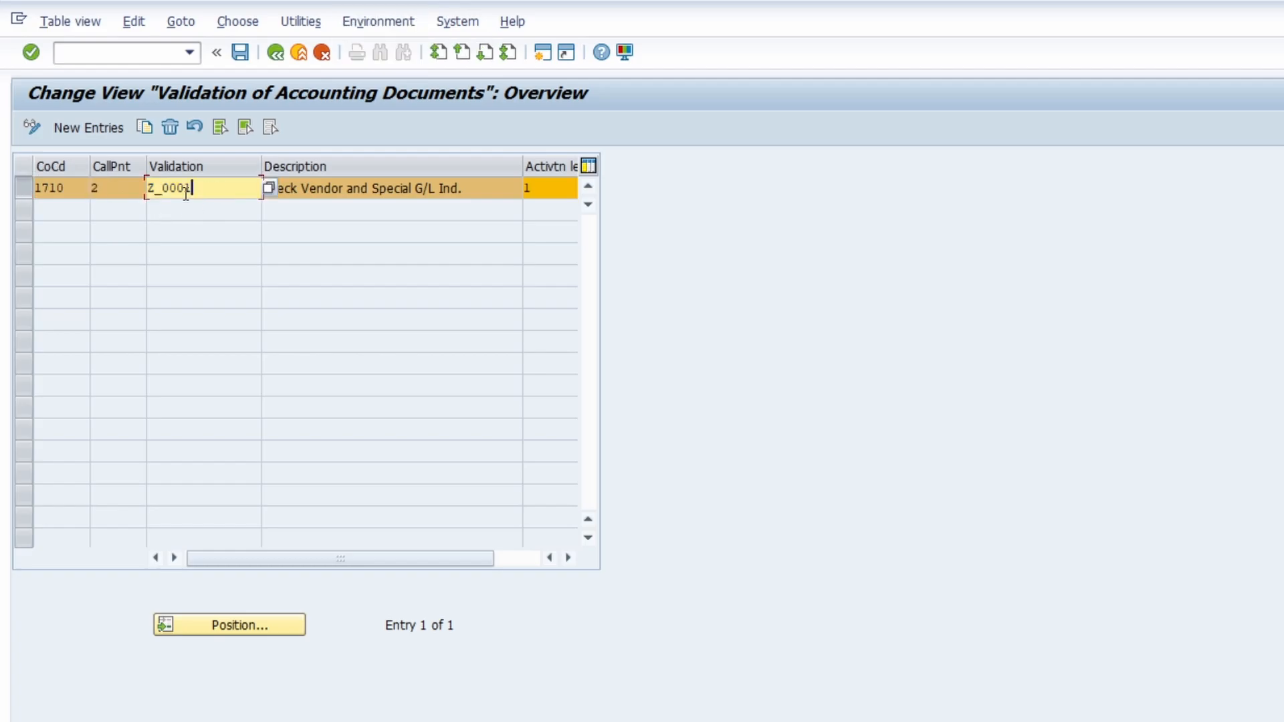
double_click(62, 187)
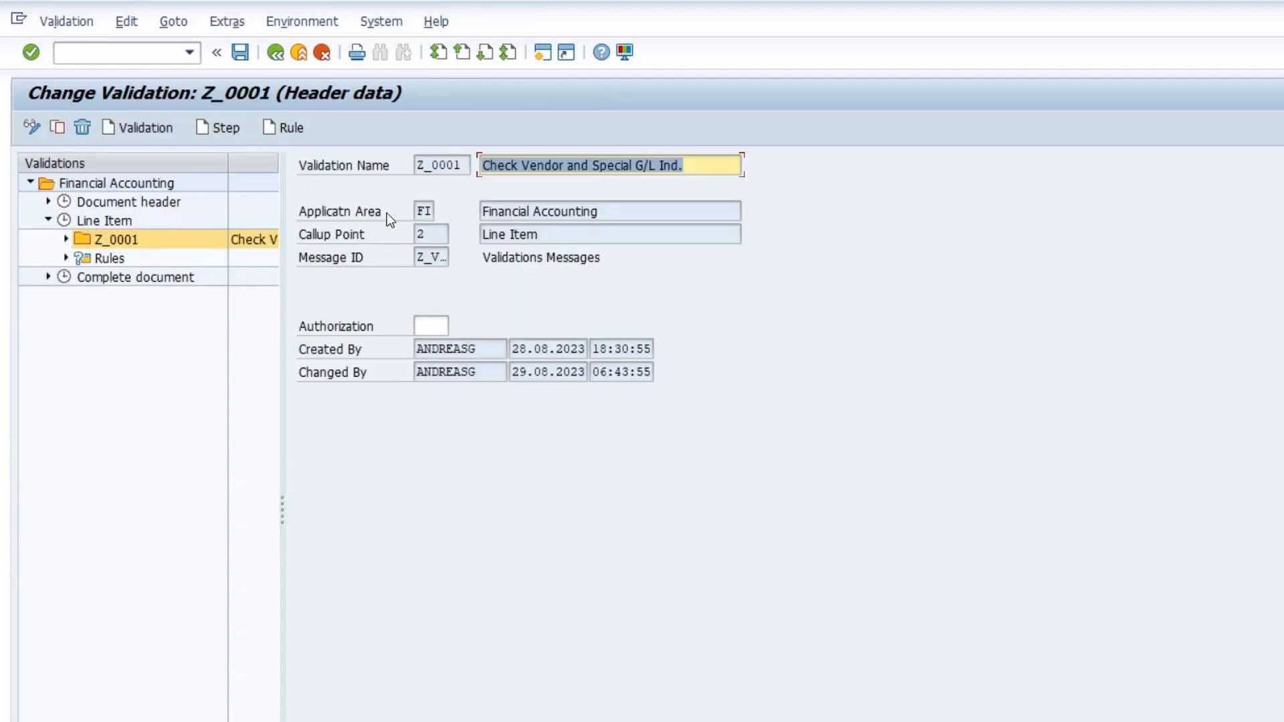
Step: Expand validation Z_0001 down to its prerequisite, check and message, and display the Step 001 overview
left_click(65, 239)
left_click(83, 258)
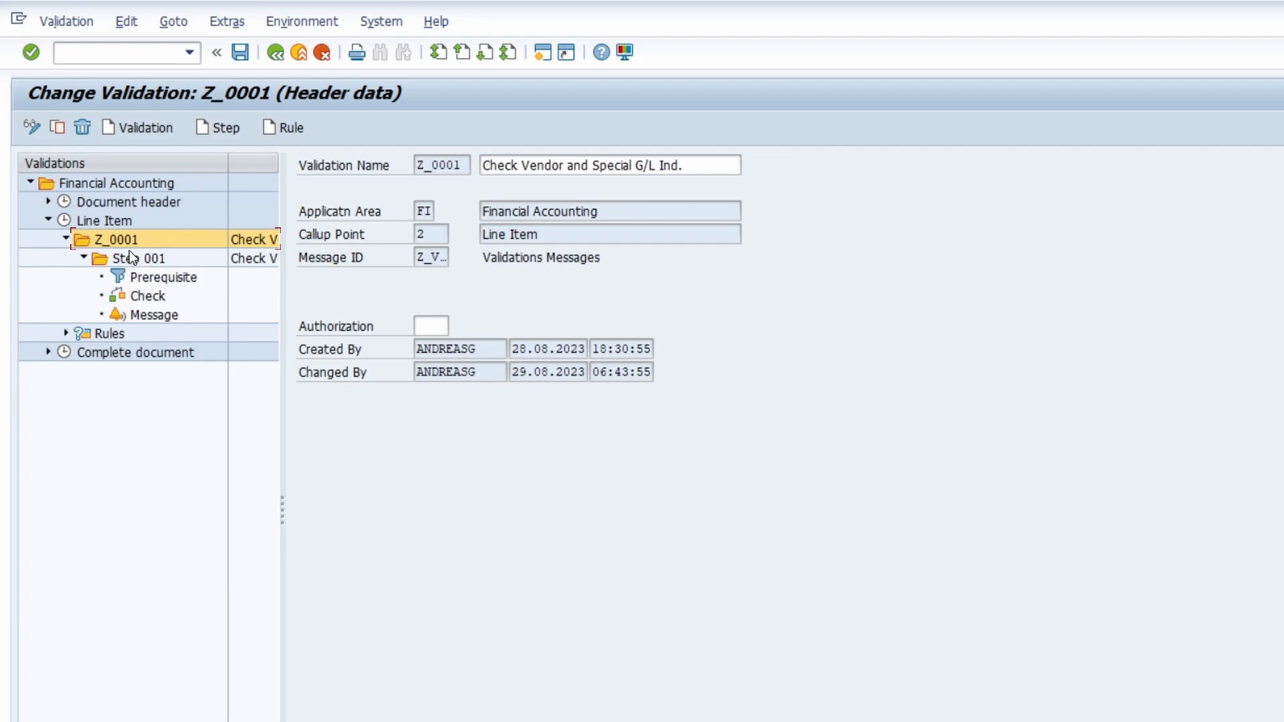
double_click(138, 259)
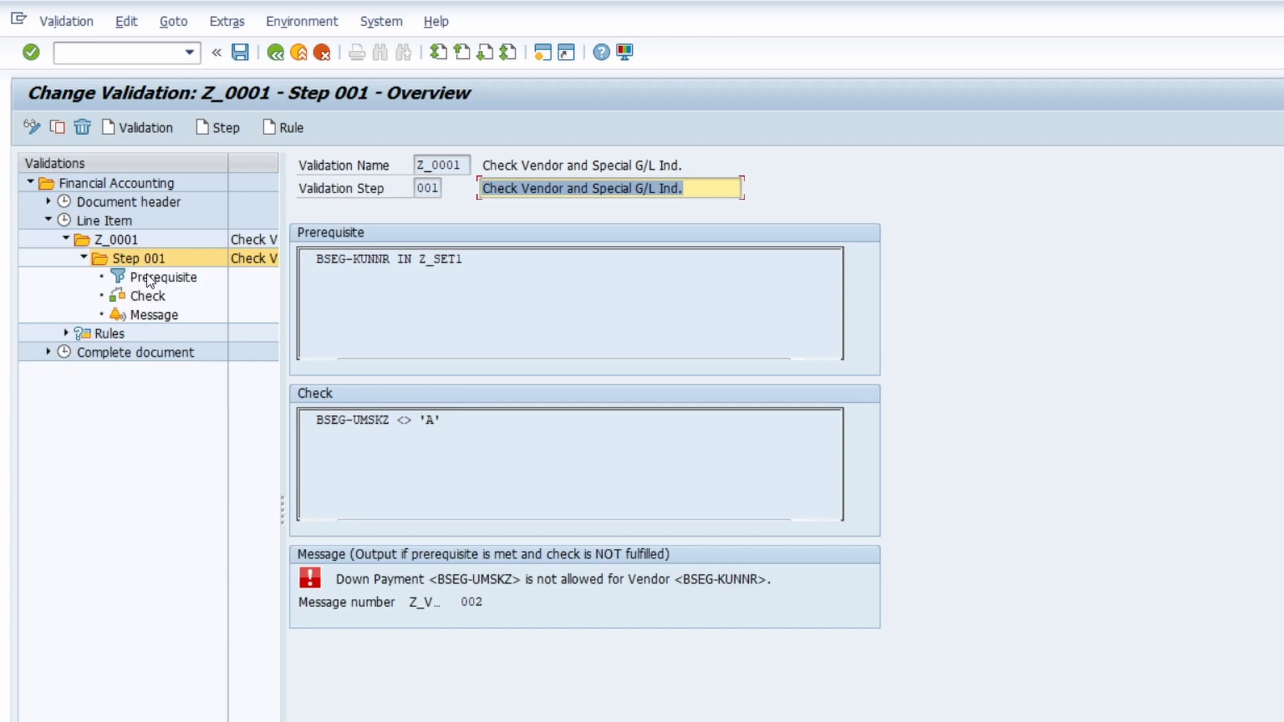
Step: Open the prerequisite of Step 001 and review the table fields, rules and exits available for its formula
left_click_drag(484, 272, 284, 259)
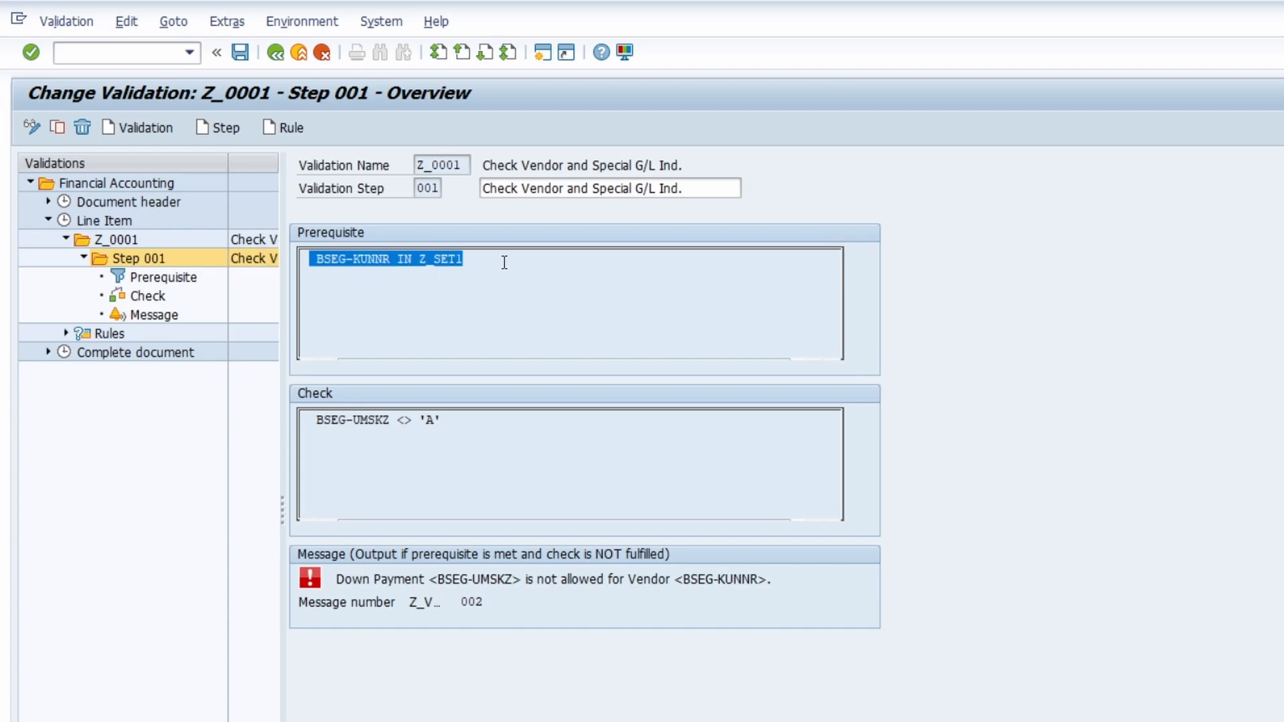
left_click(504, 262)
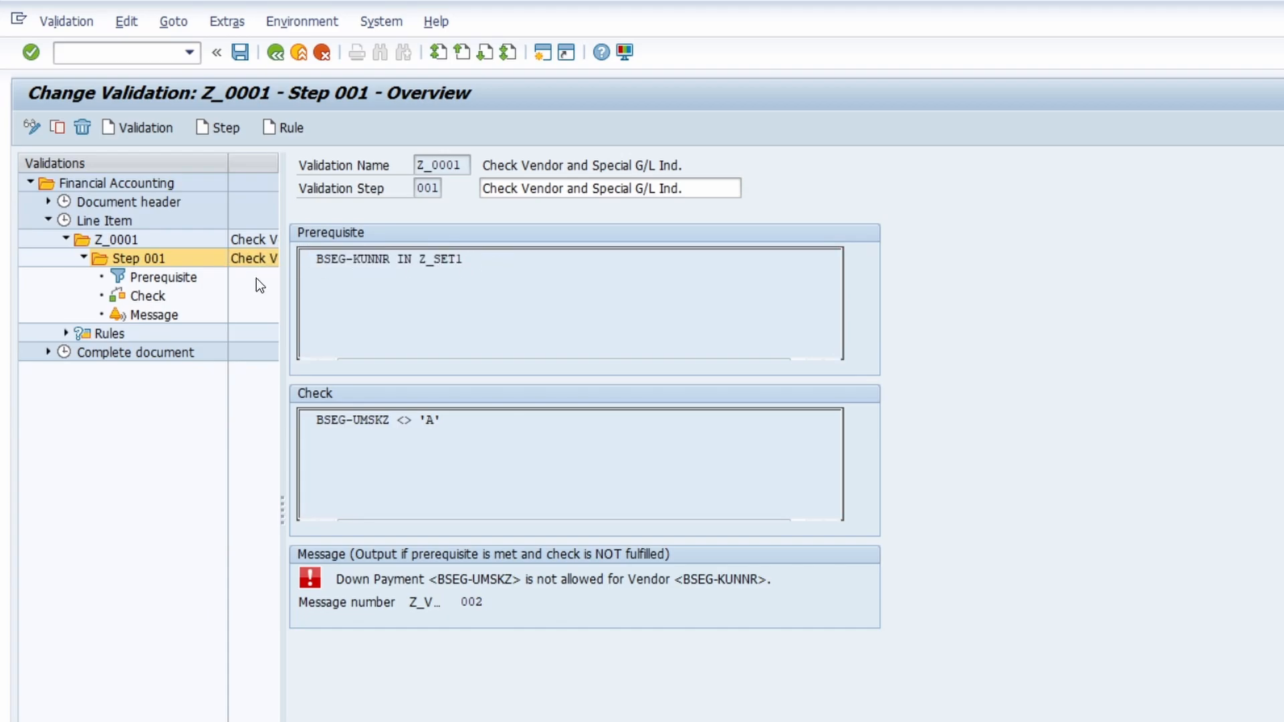
left_click(162, 279)
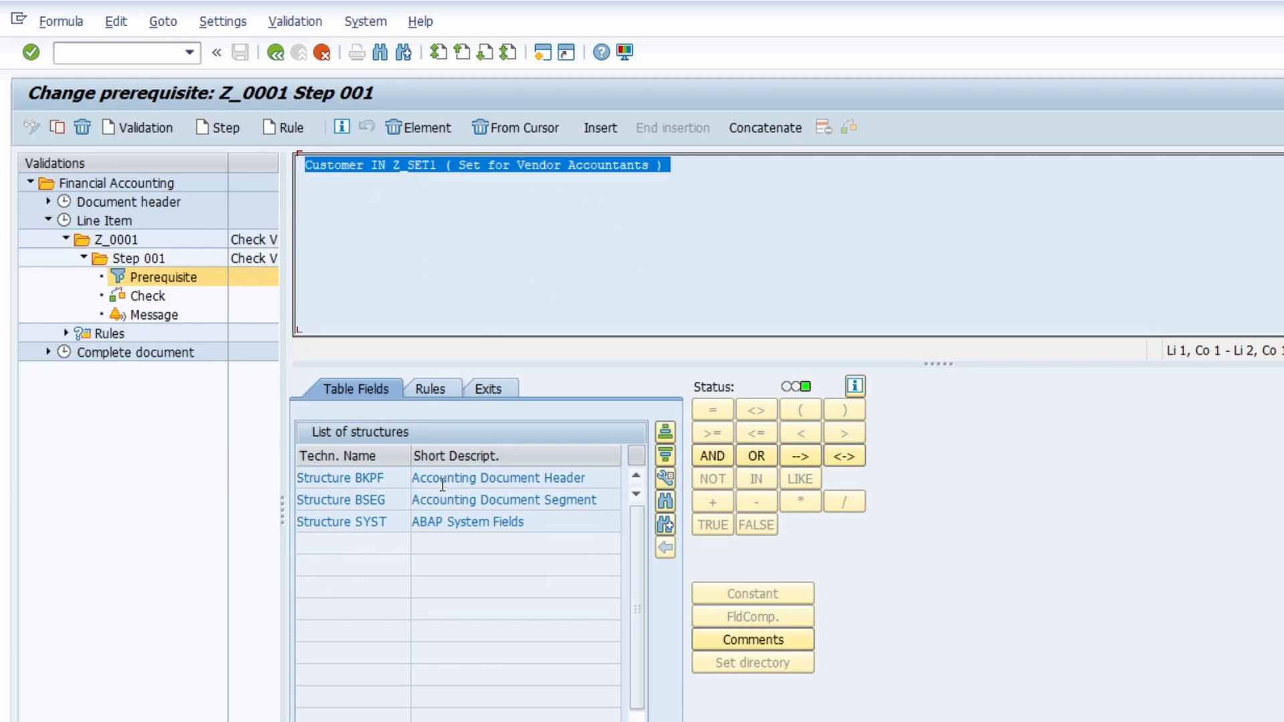
left_click(664, 478)
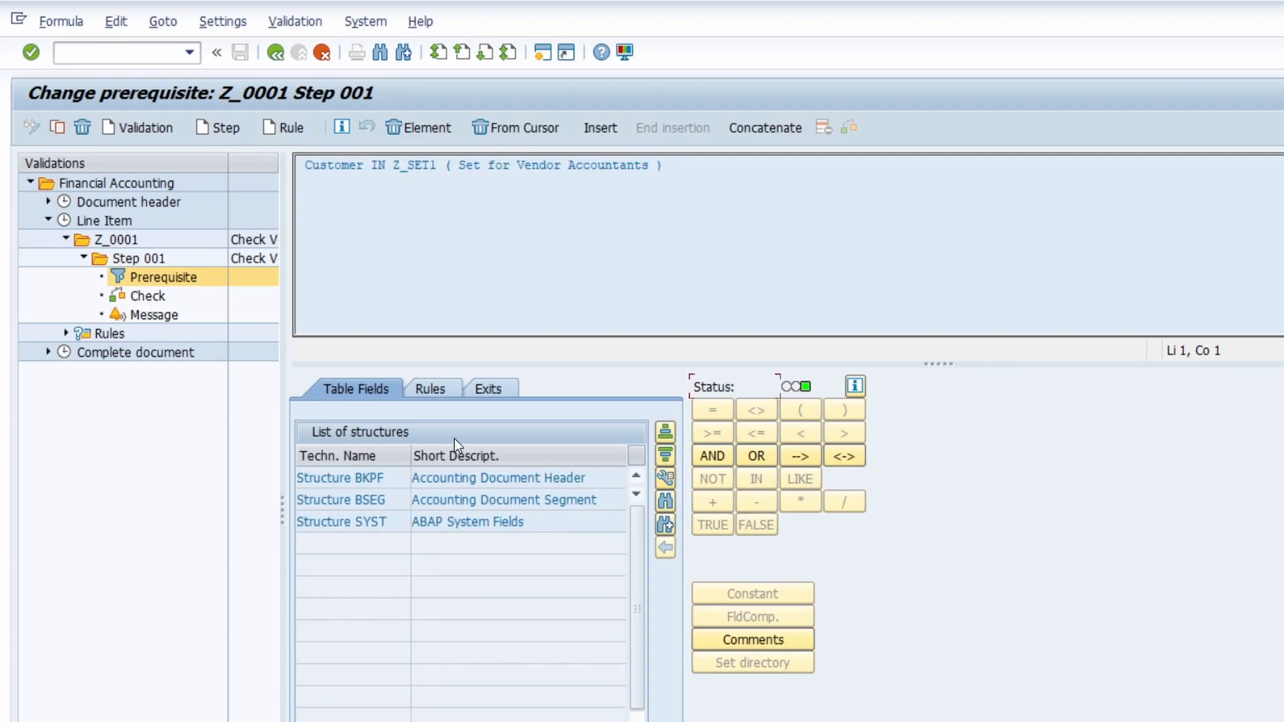
left_click(429, 385)
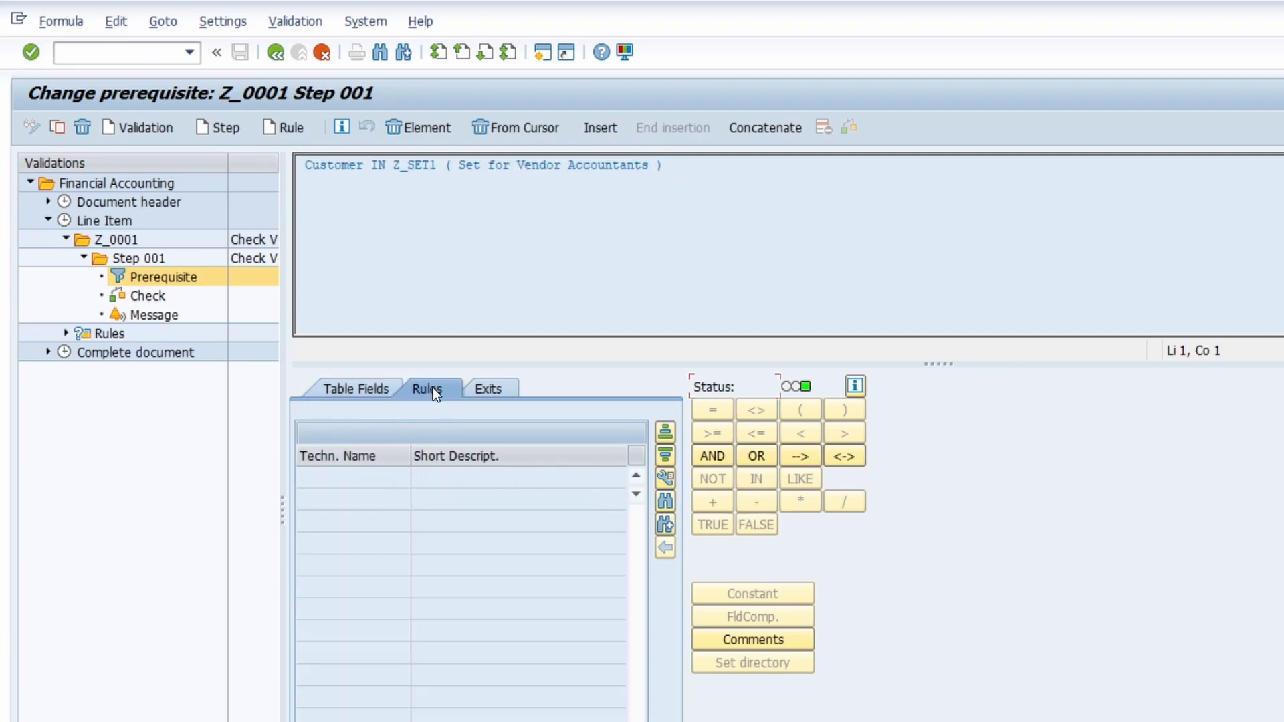
left_click(478, 391)
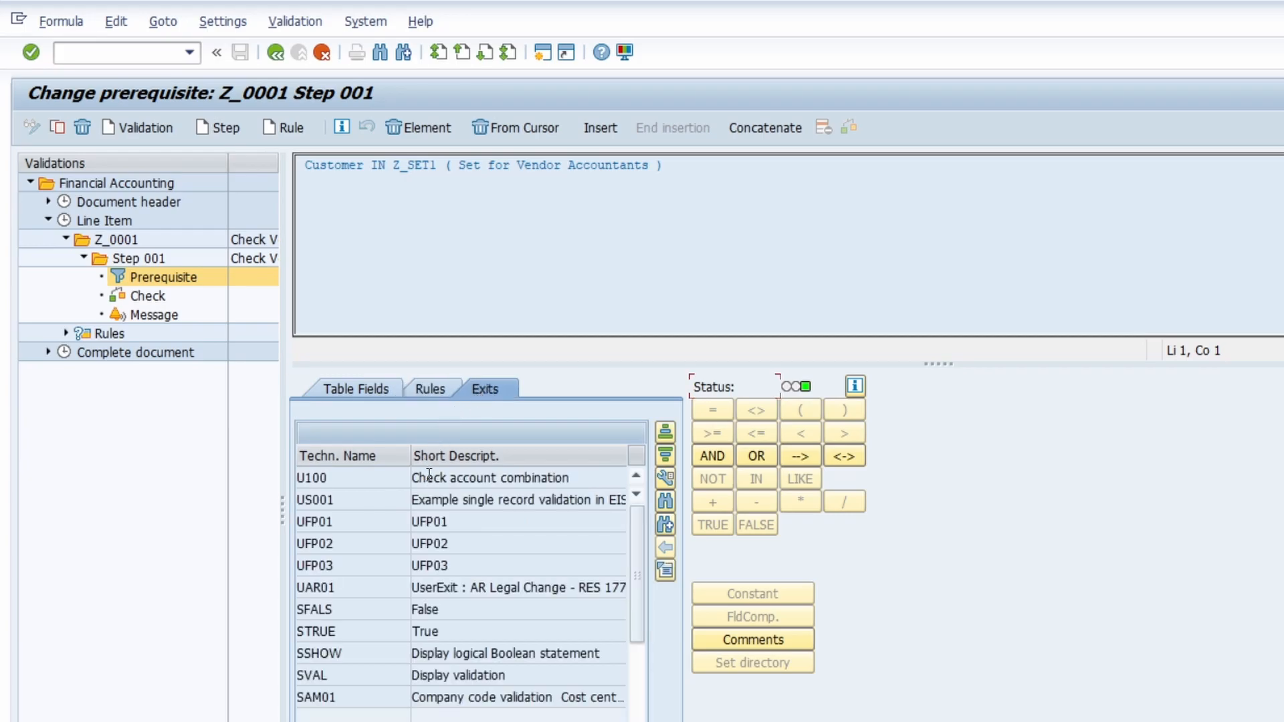
left_click(346, 391)
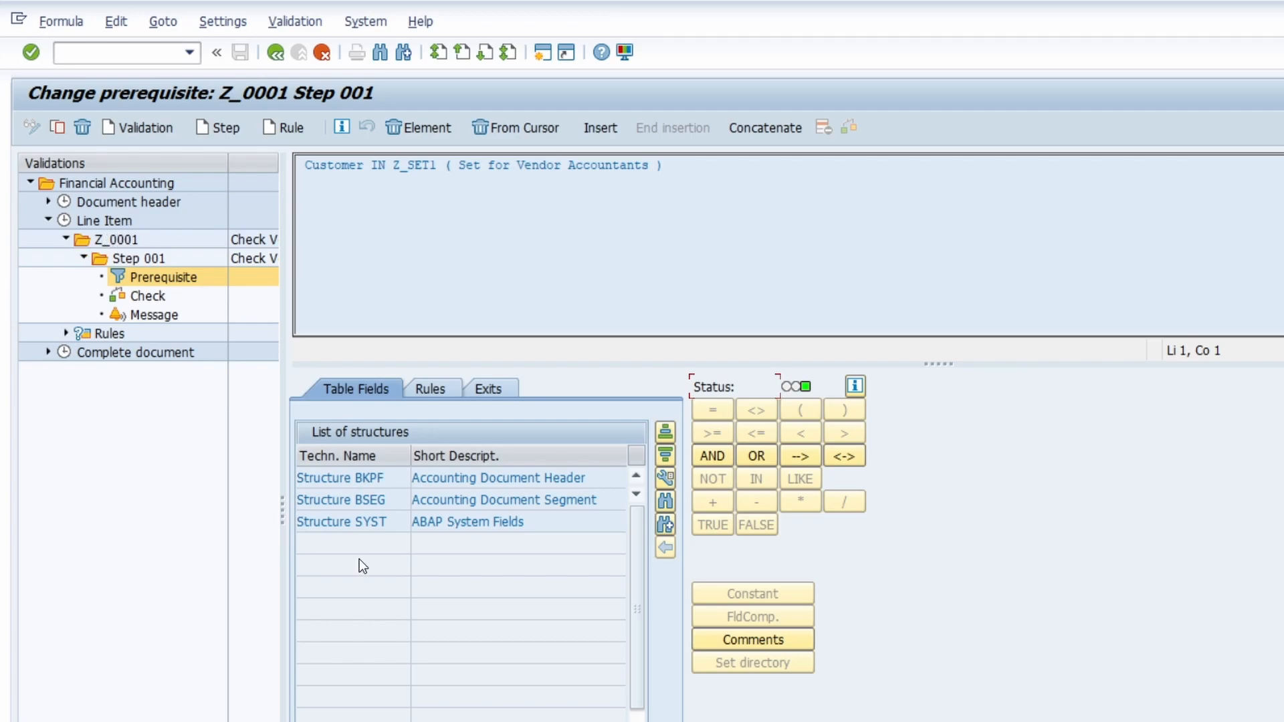
Step: Look through the available structures and open the field list of structure BSEG
left_click(390, 478)
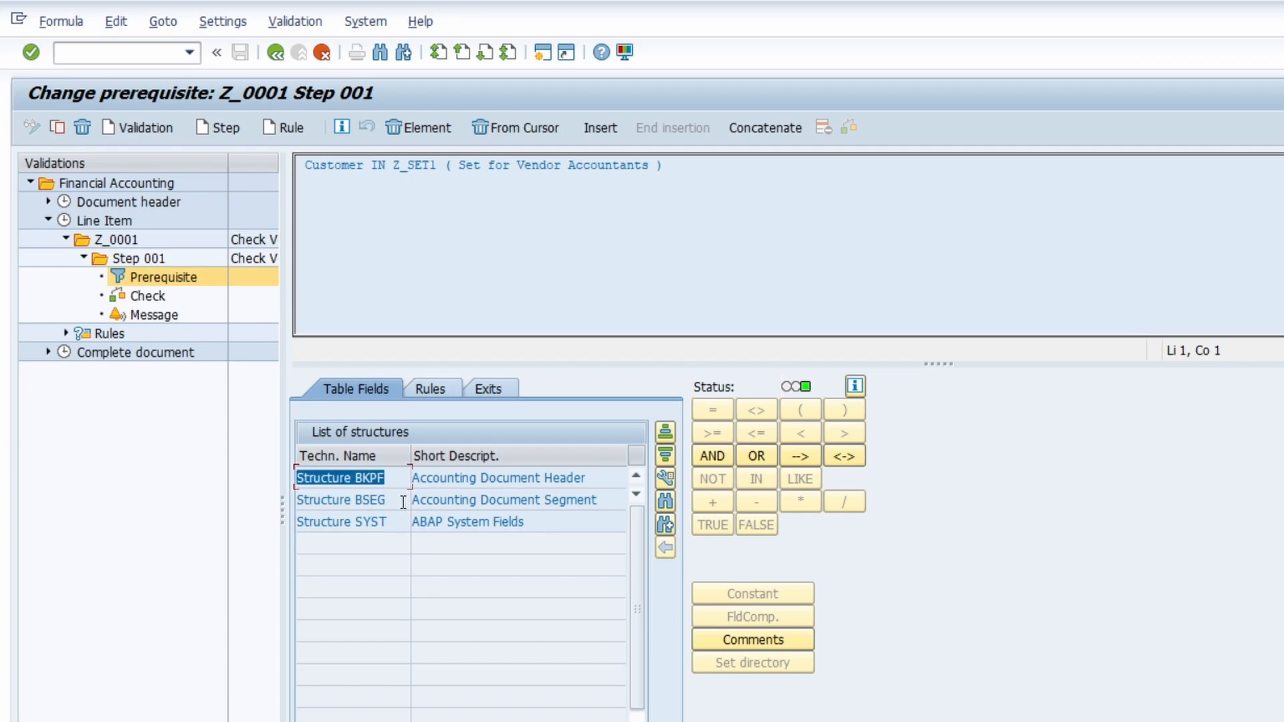
left_click(403, 500)
left_click(393, 522)
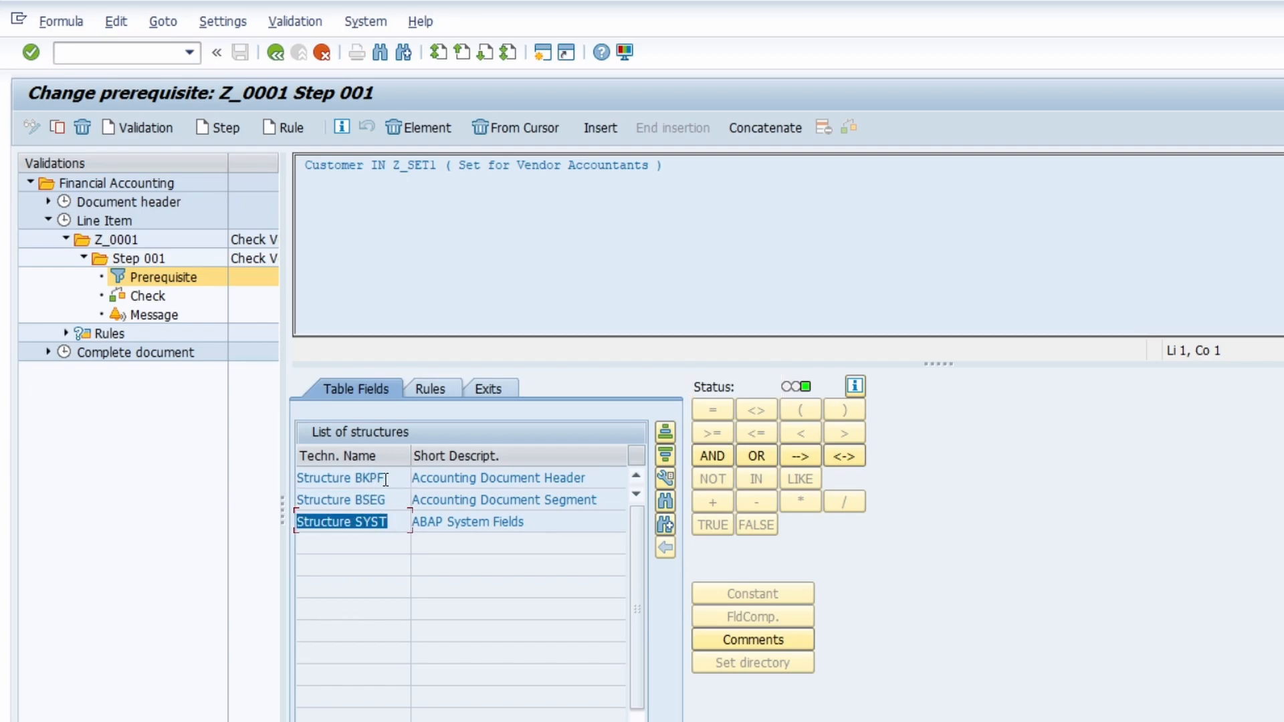
left_click(388, 499)
double_click(387, 500)
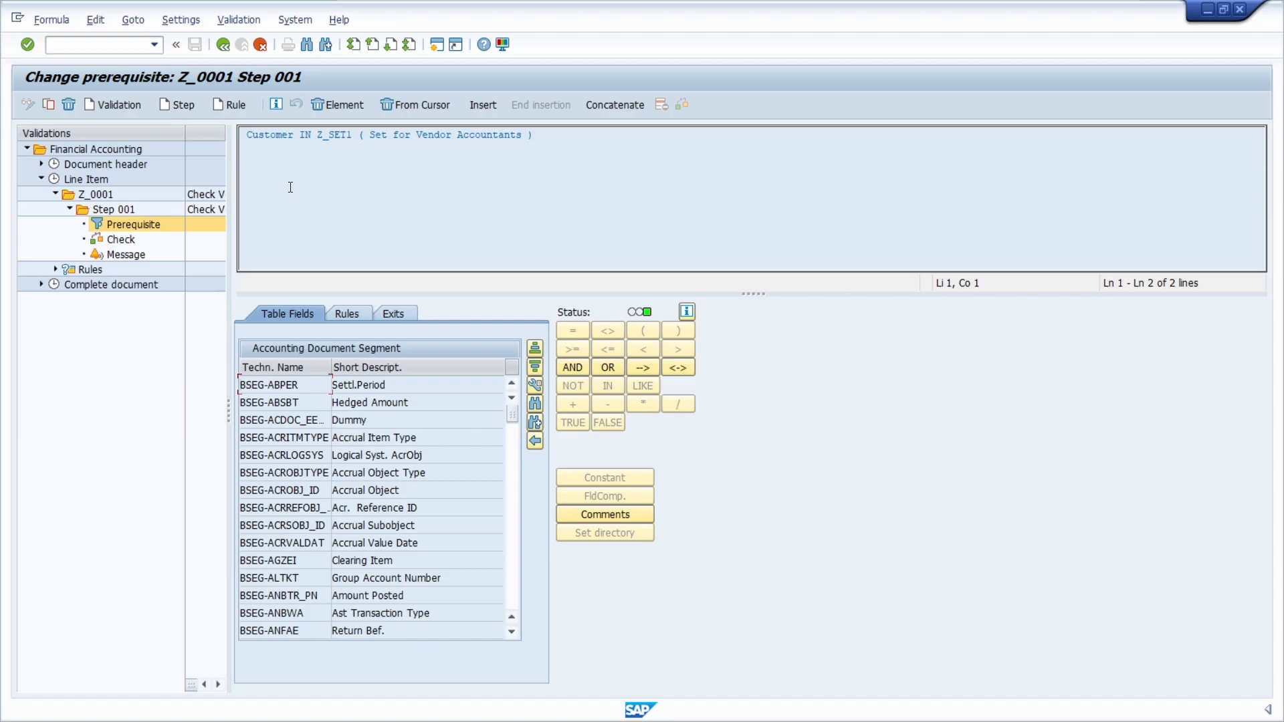
Step: Try expert mode for the prerequisite formula, return to short descriptions and show the technical field names again
left_click(192, 23)
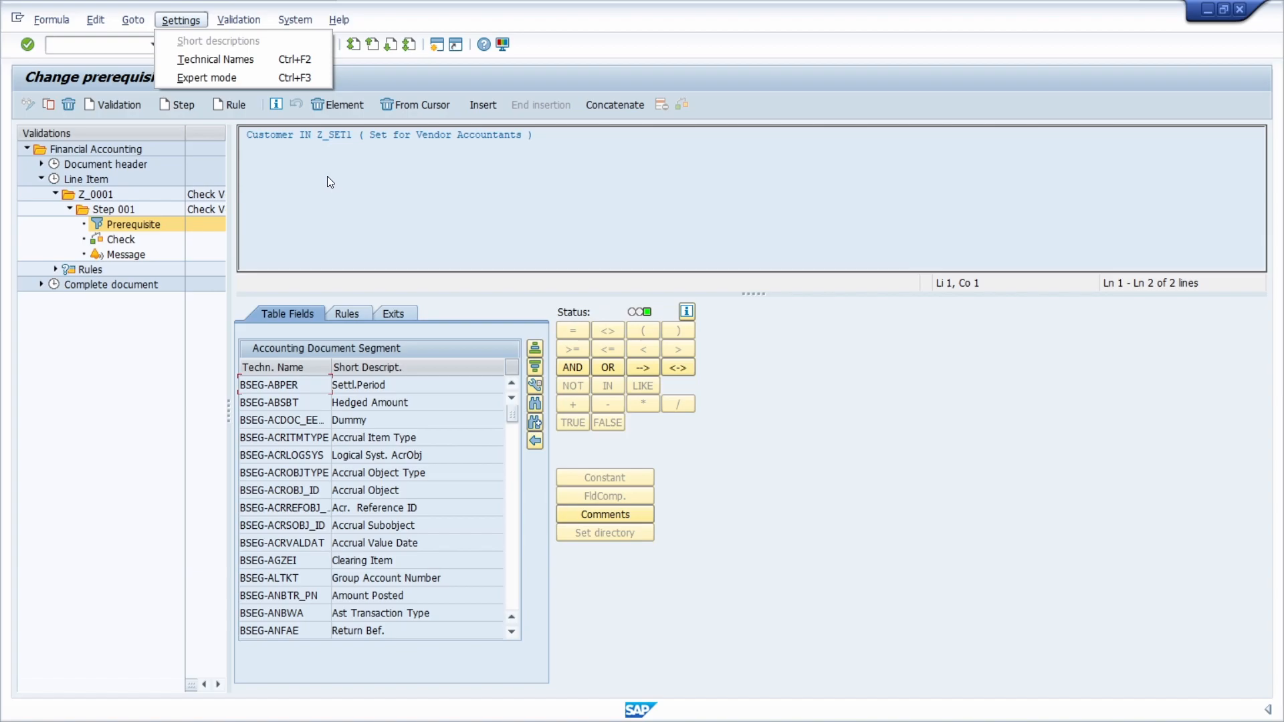
left_click(196, 76)
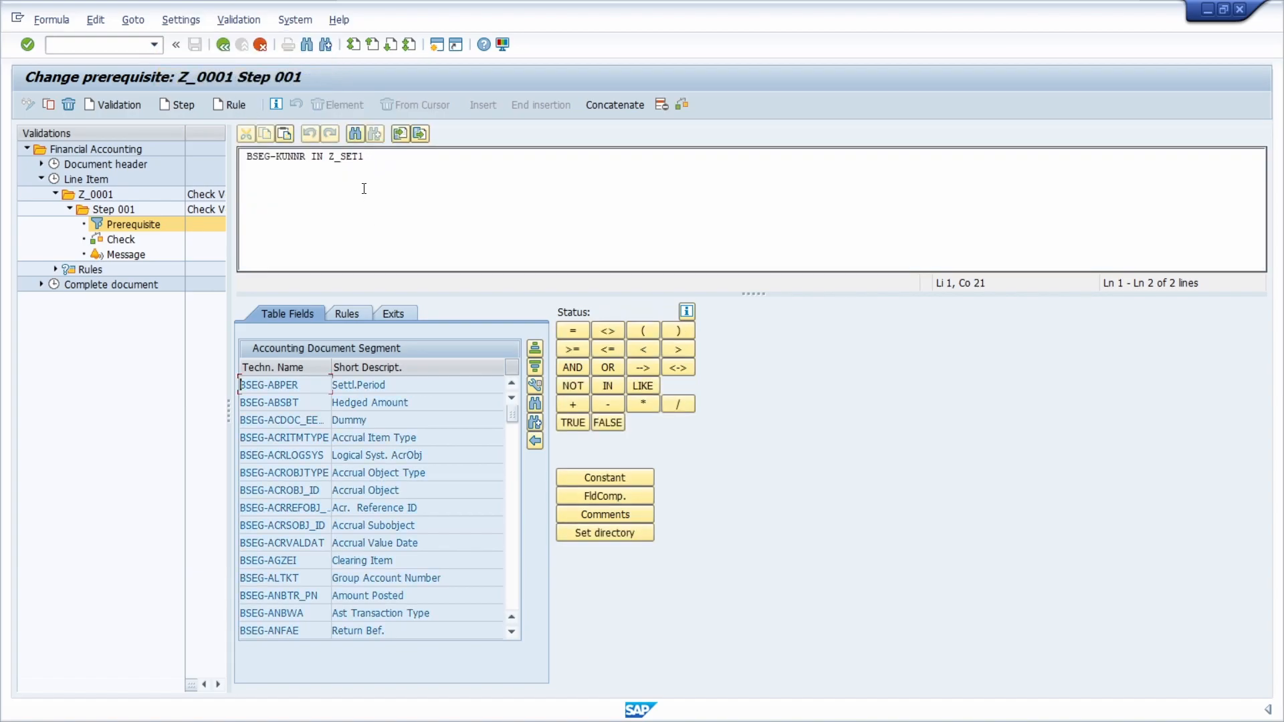
left_click(185, 22)
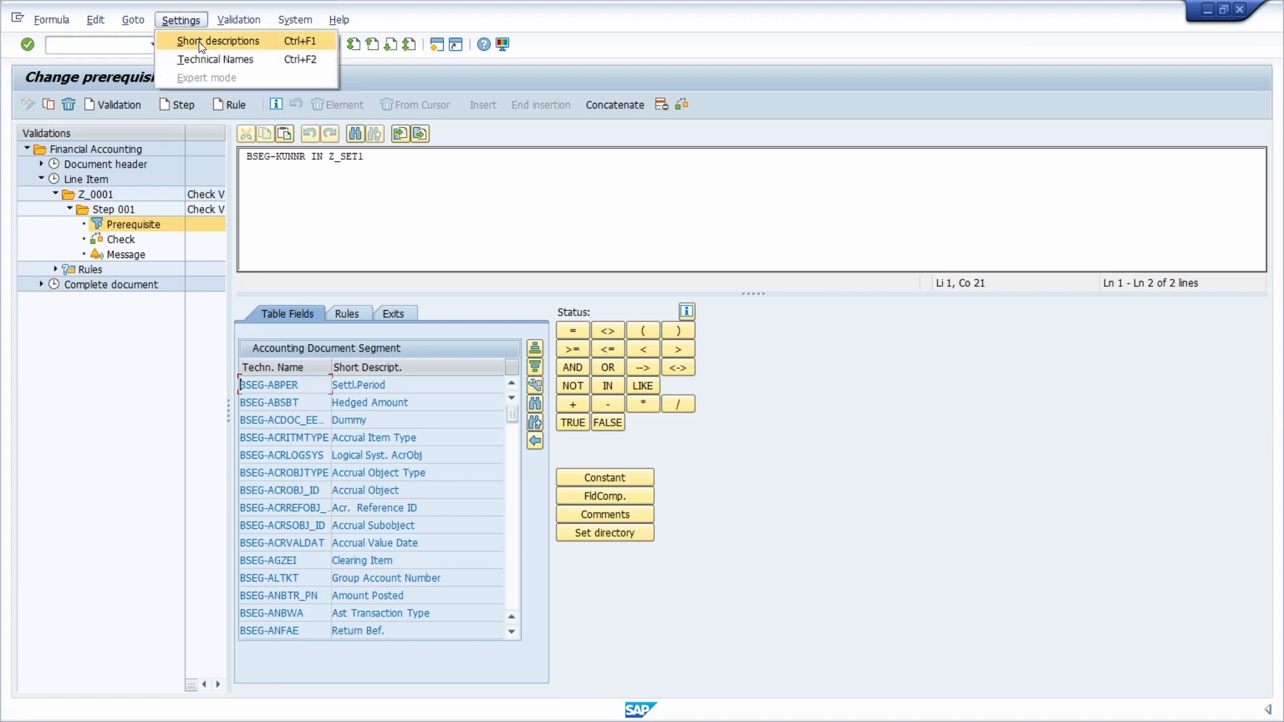
left_click(200, 41)
left_click(178, 19)
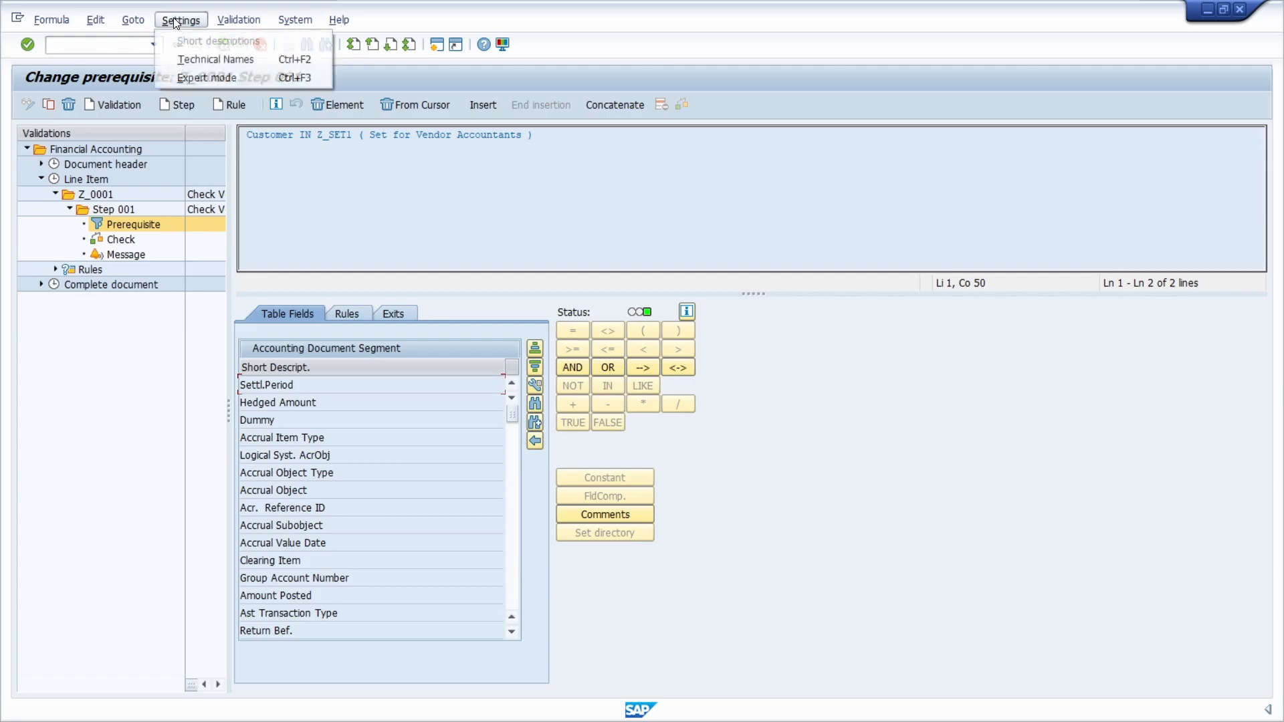
left_click(547, 158)
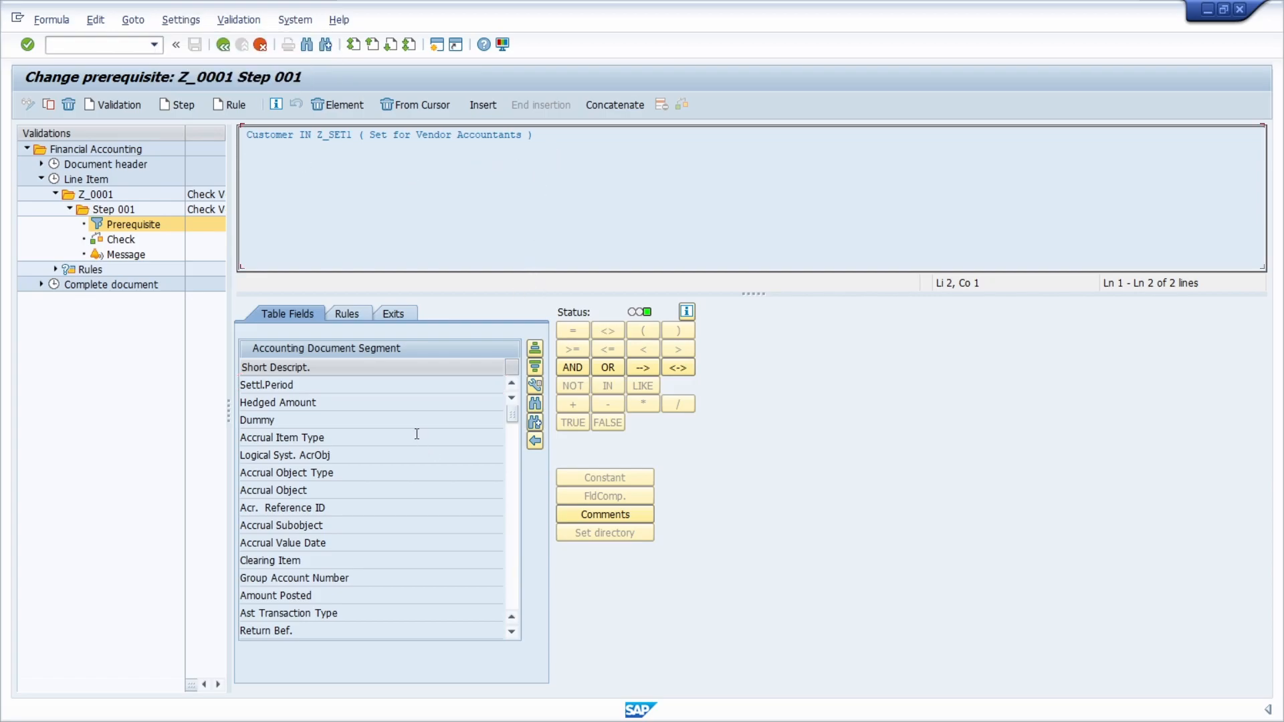
left_click(535, 385)
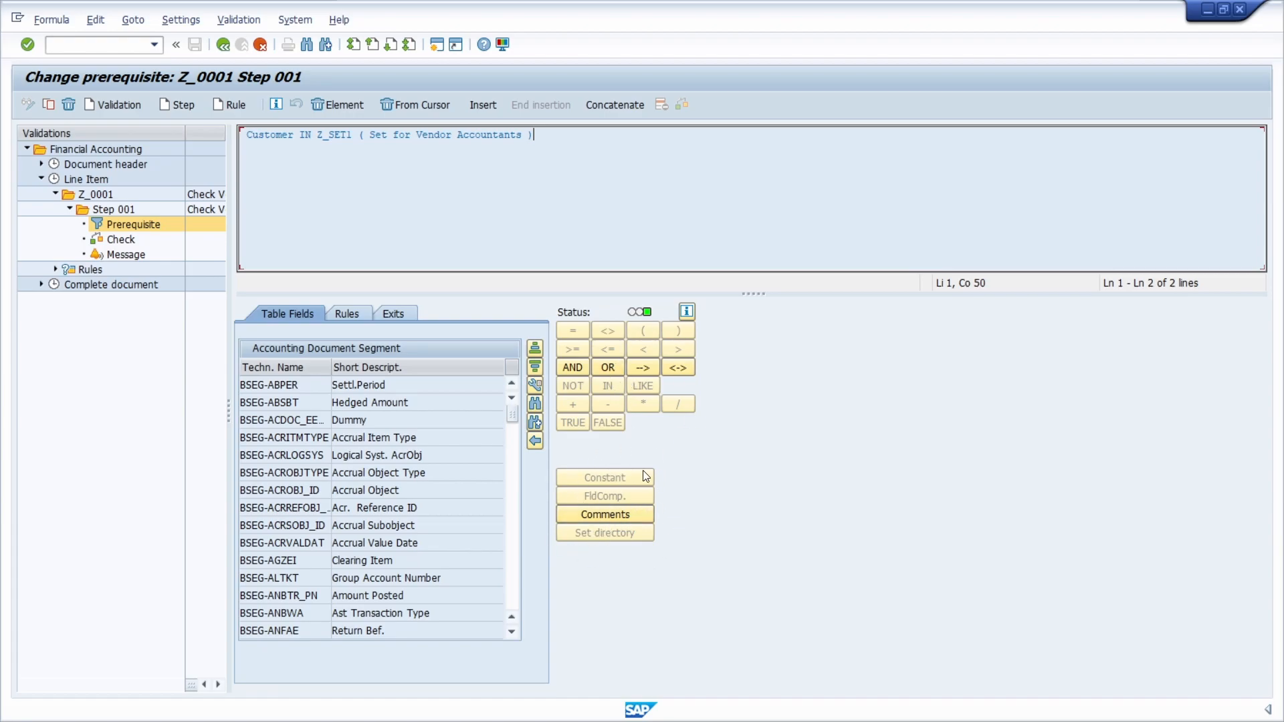
Step: Mark Z_SET1 in the prerequisite formula and open the set creation transaction GS01 in a new session
left_click_drag(292, 140, 355, 137)
left_click(295, 138)
left_click(106, 45)
type("/o")
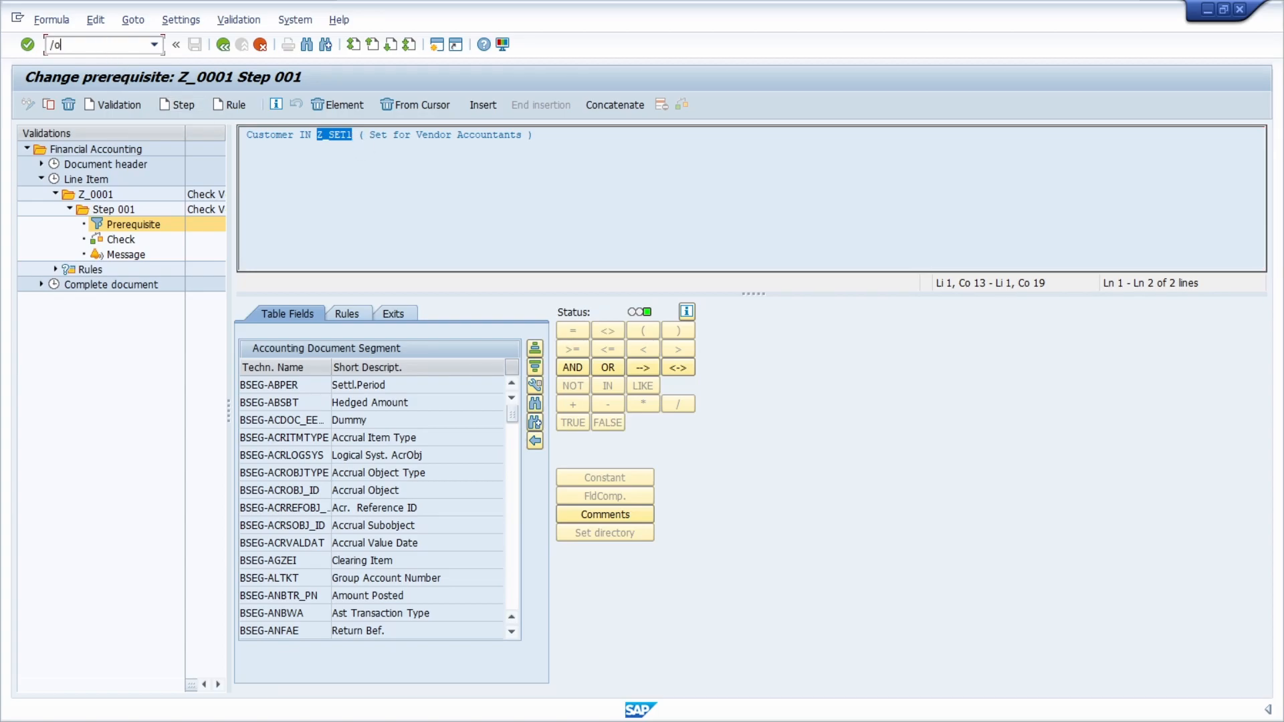
type("gs01")
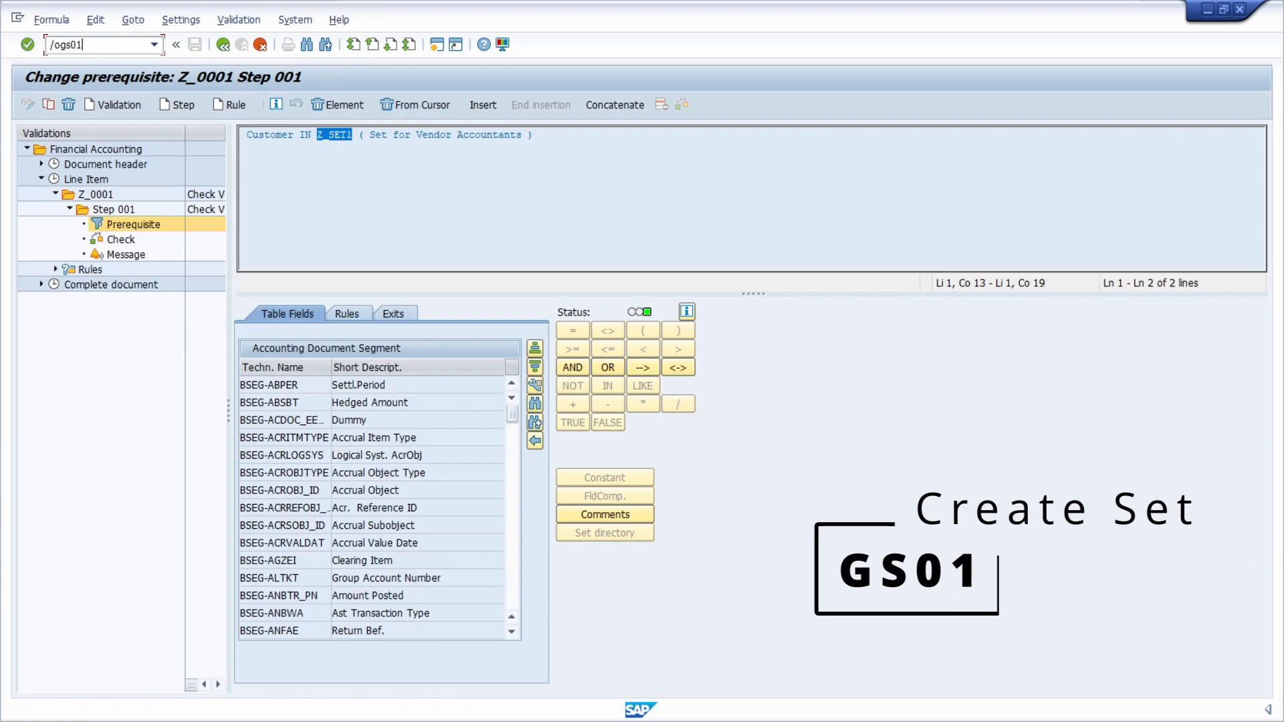
key("Return")
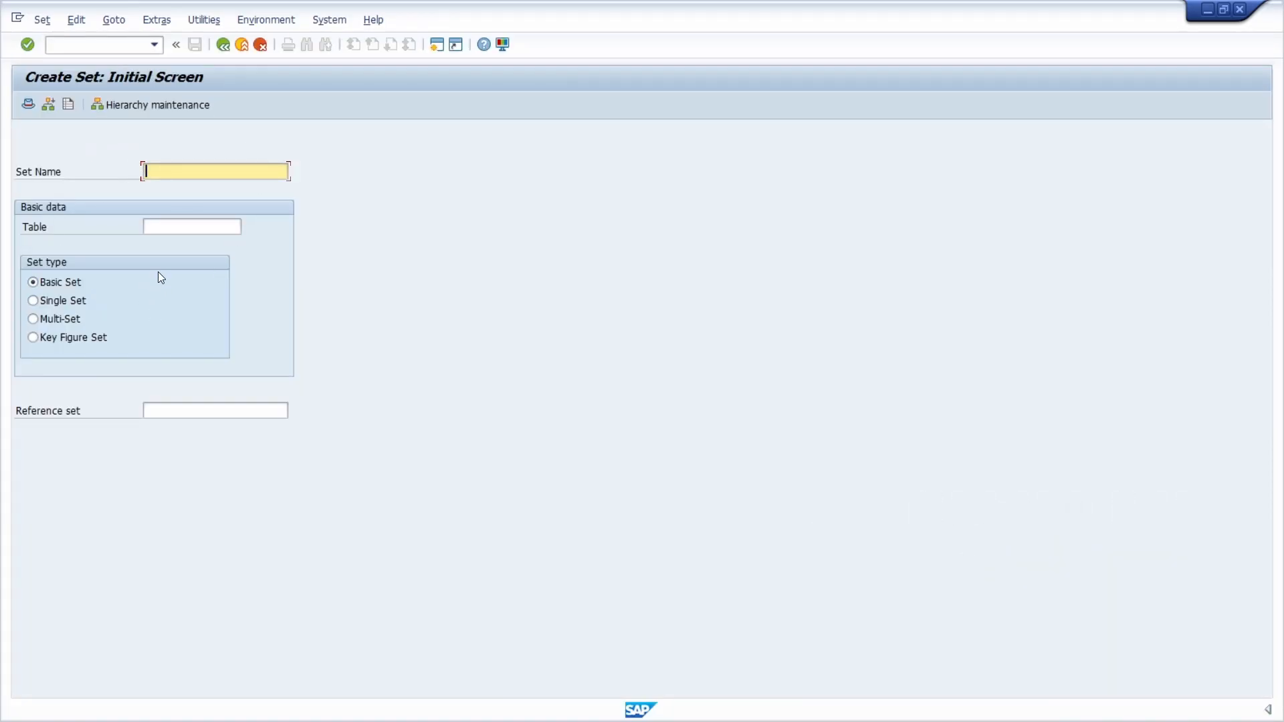
Step: Switch to transaction GS02 and open set Z_SET1 to examine its value range
left_click(94, 44)
type("/n")
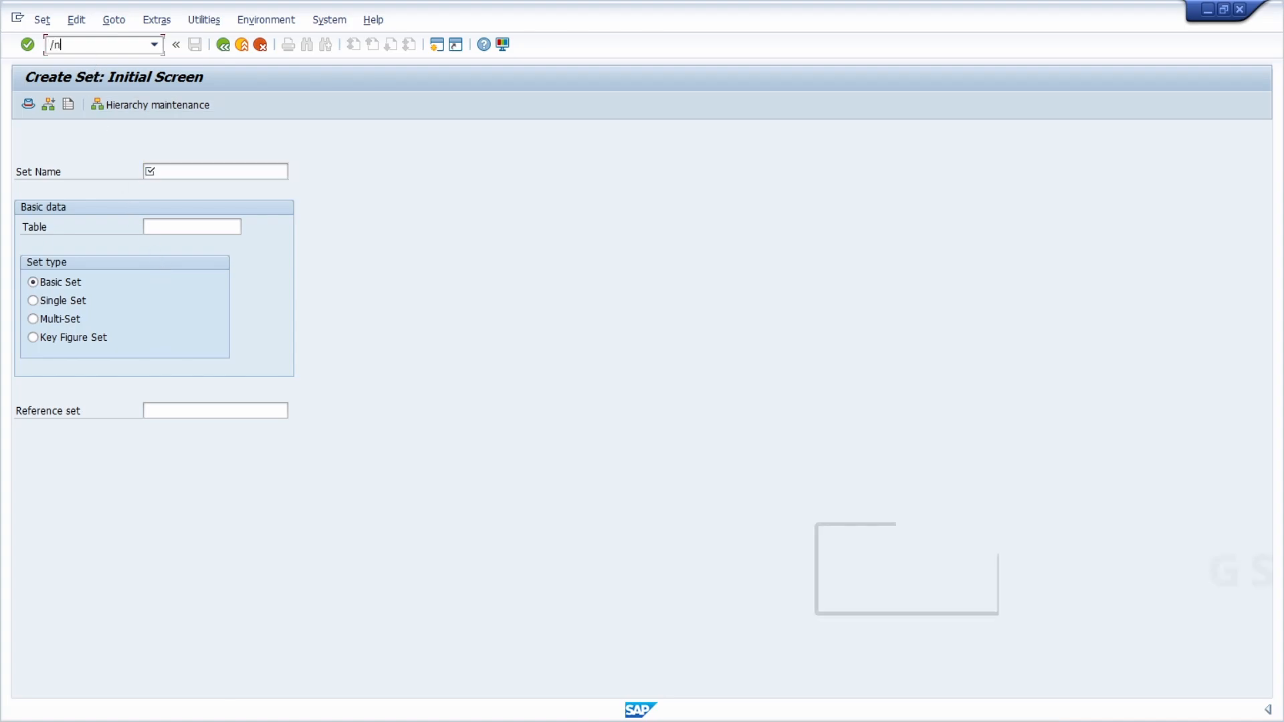
type("gs02")
key("Return")
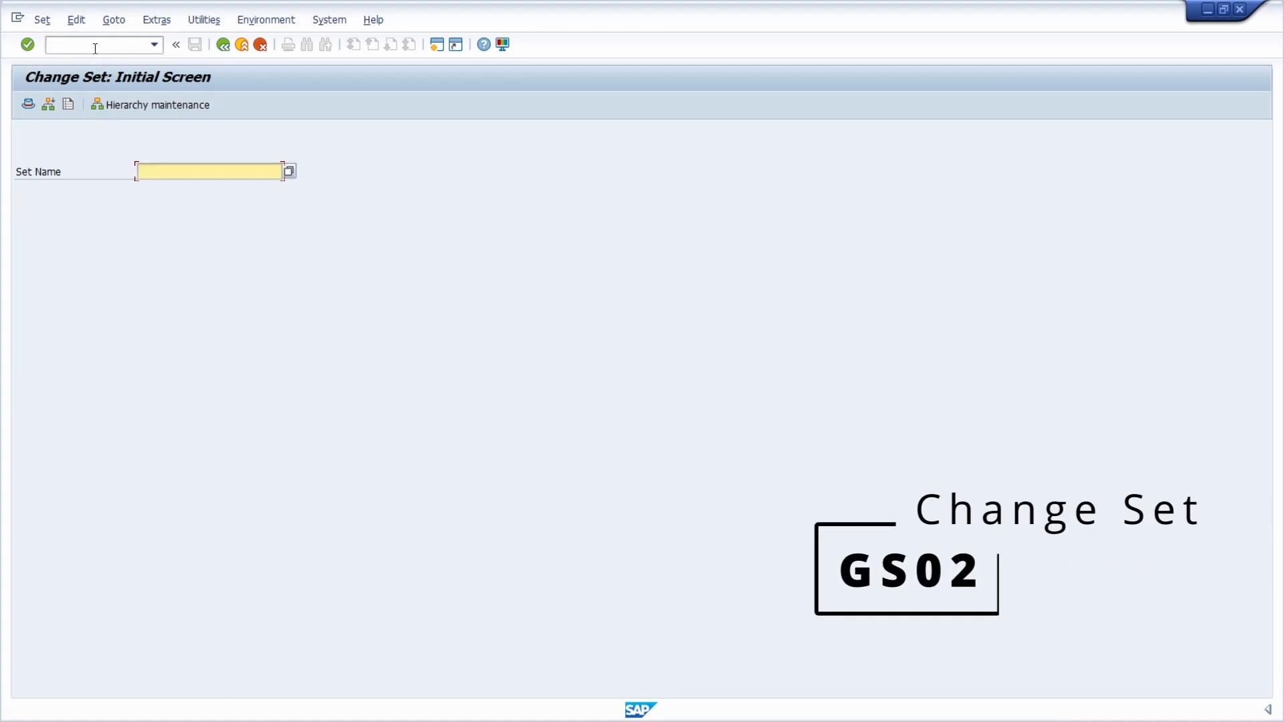
type("Z_SET1")
key("Return")
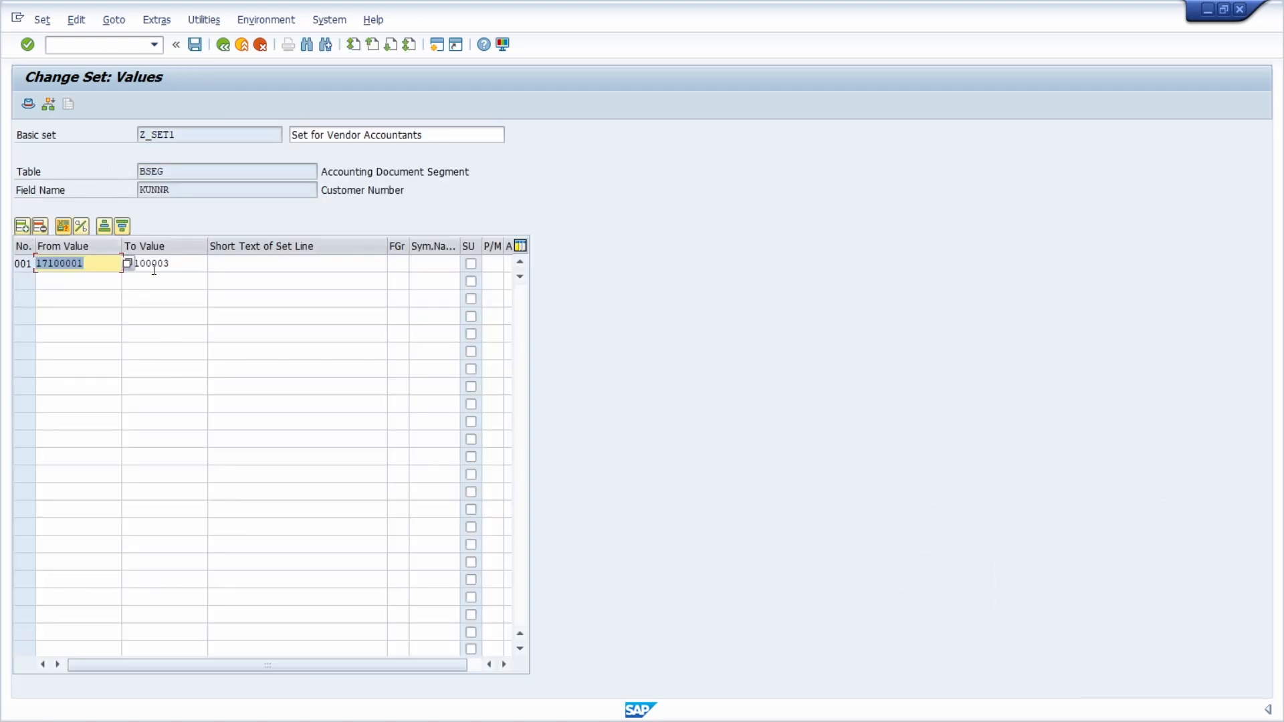
key("Tab")
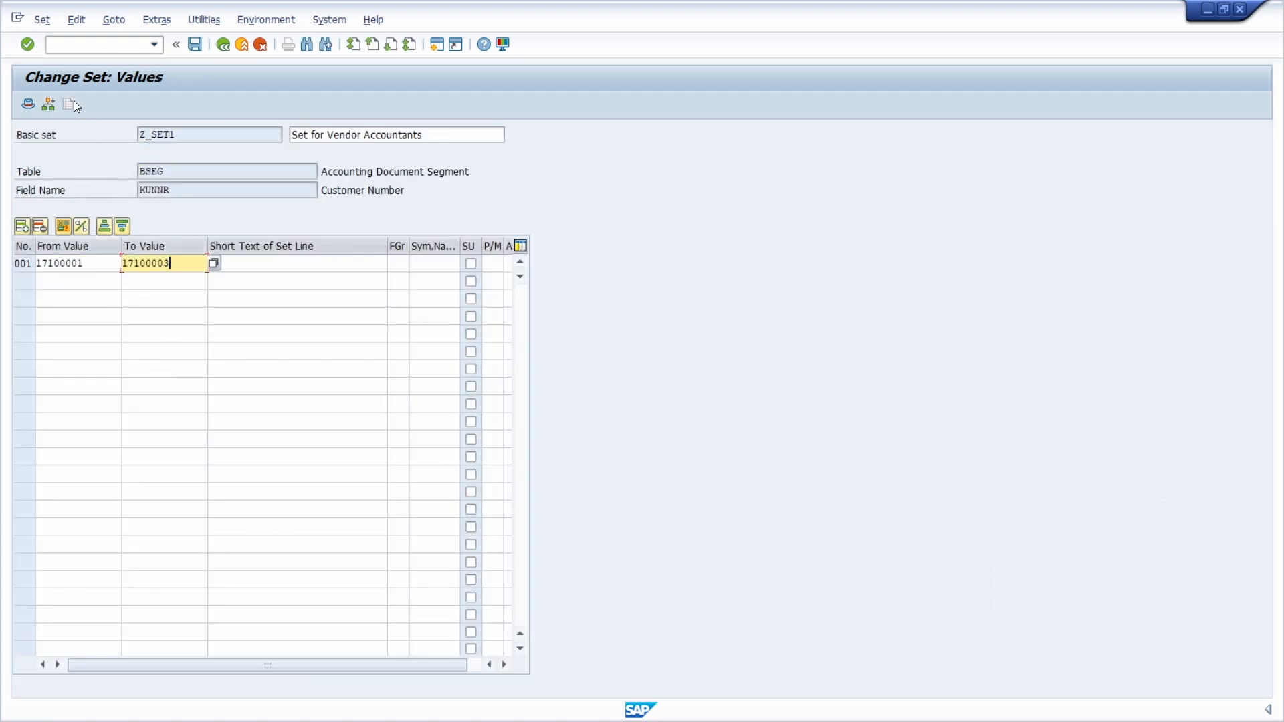
Step: Display set Z_SET1 with transaction GS03 and close that session to return to the validation
left_click(84, 46)
type("/ngs")
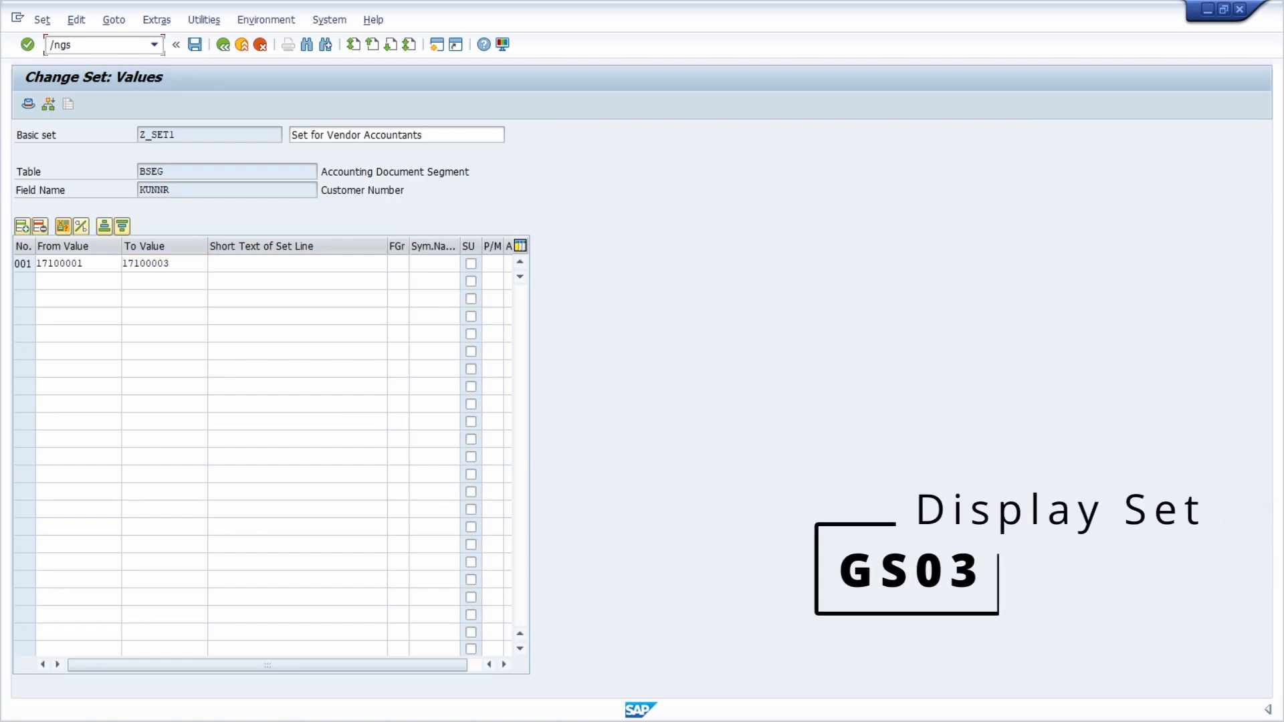
type("03")
key("Return")
key("Return")
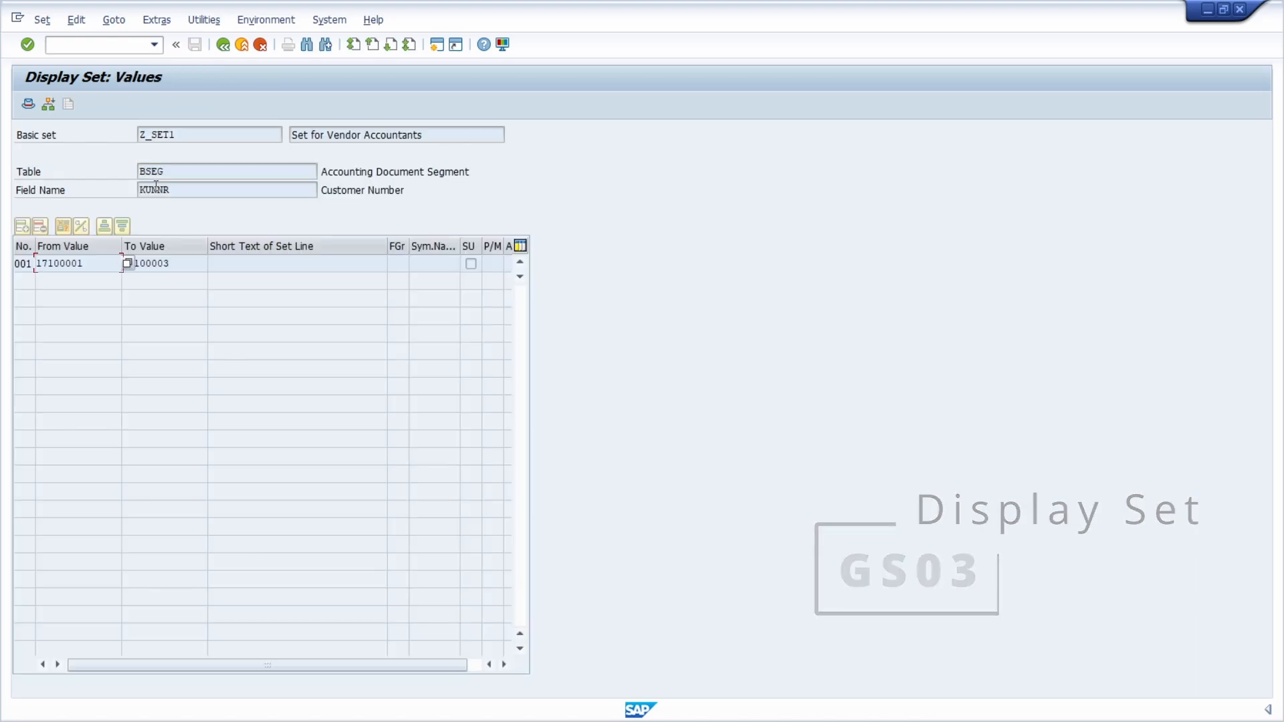
left_click(1239, 9)
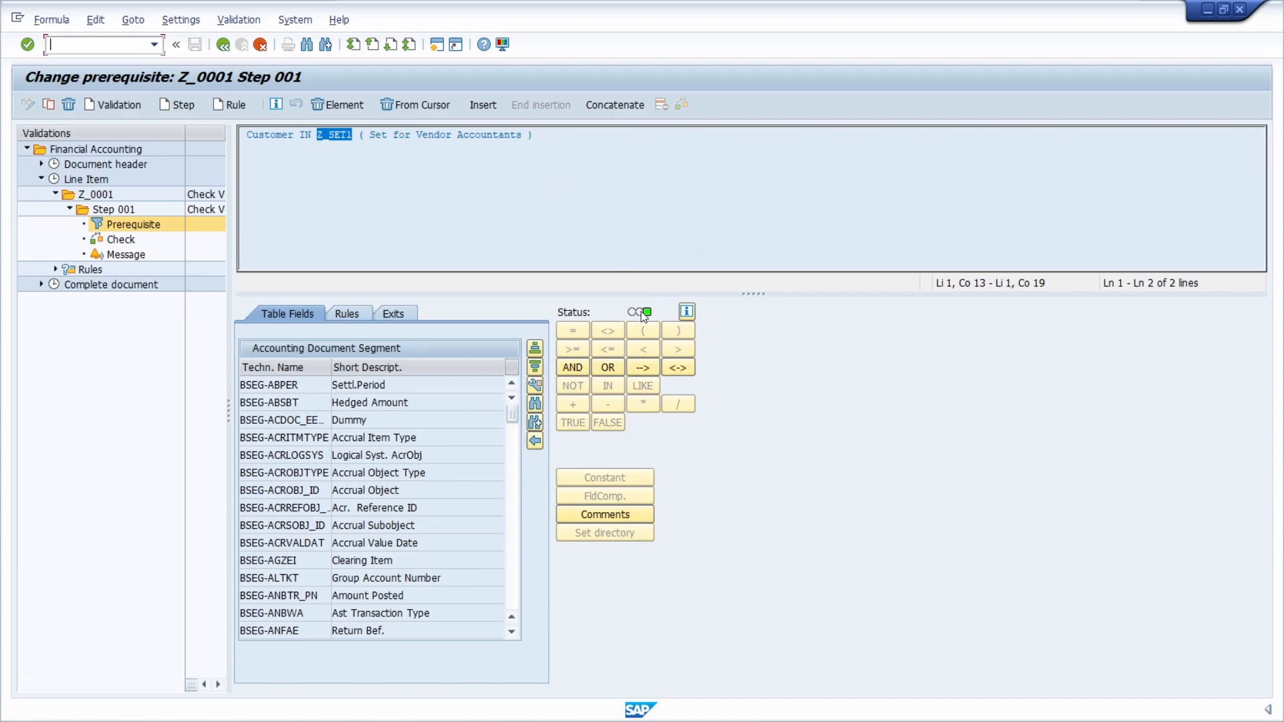
Step: Check the status of the prerequisite formula and open the check formula of Step 001
mouse_move(639, 309)
left_click(568, 156)
double_click(121, 240)
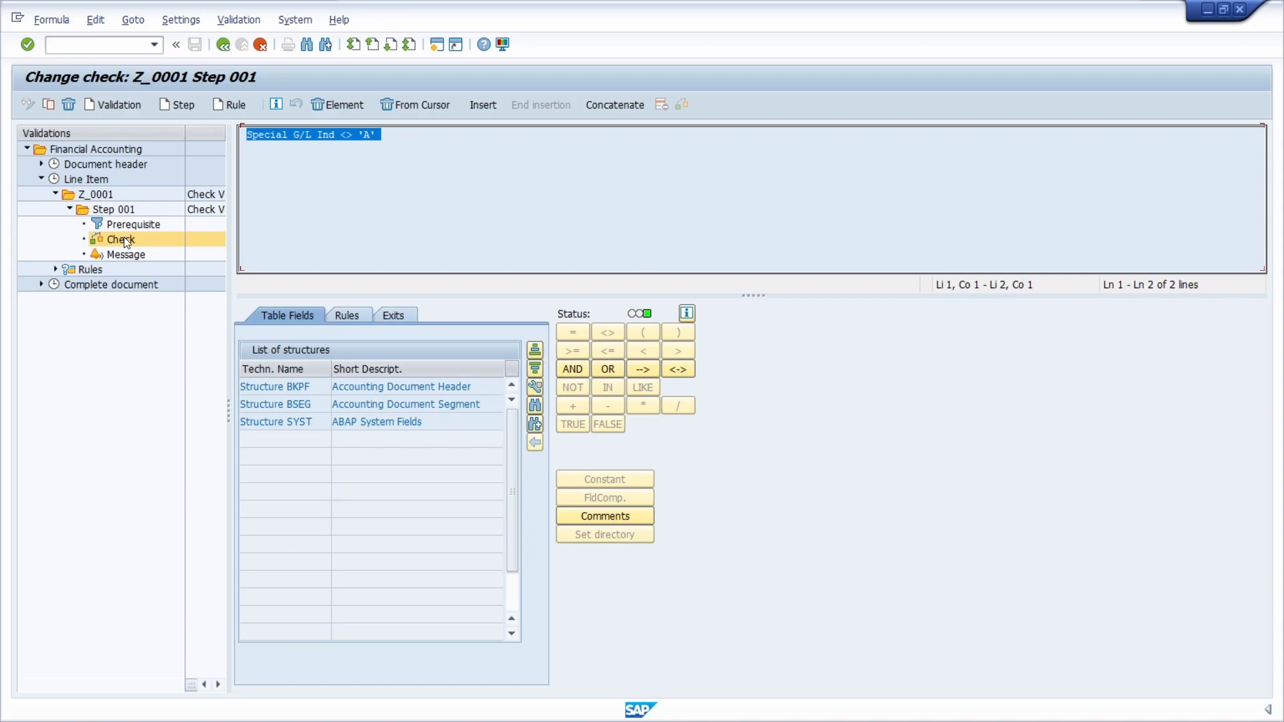
left_click(397, 149)
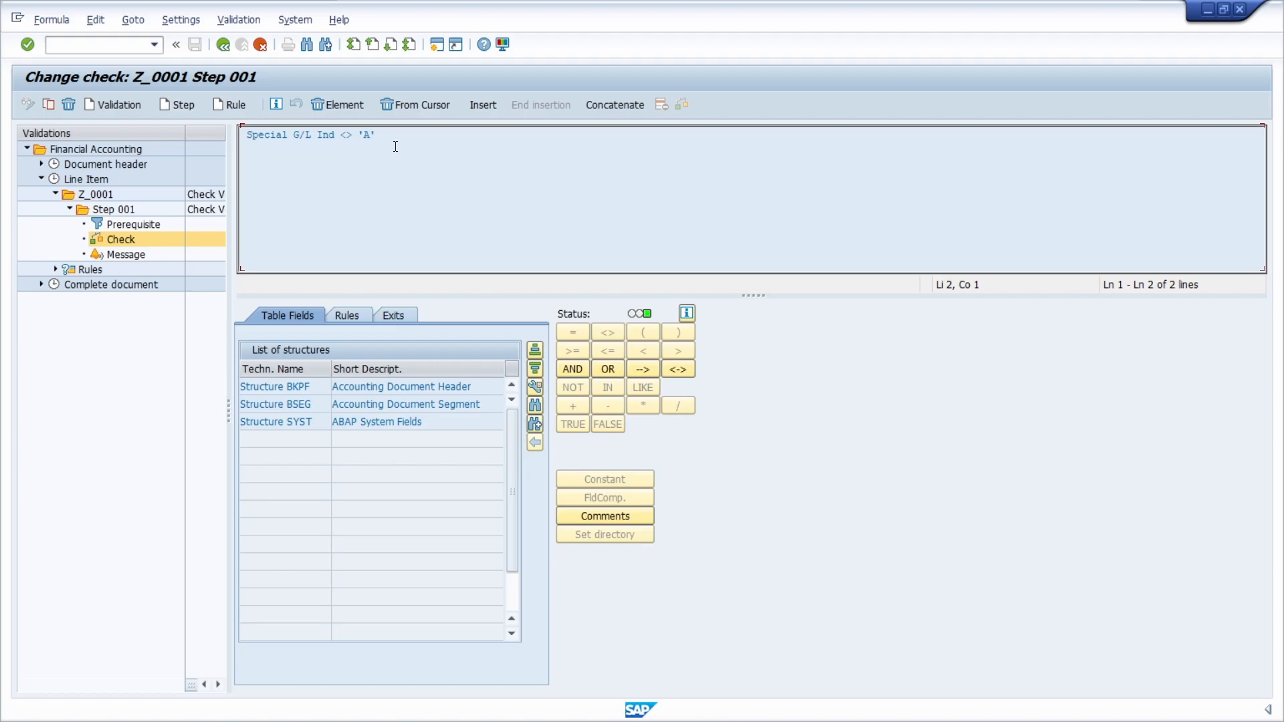
Step: View the message settings of Step 001 and go back to the special G/L indicator check formula
left_click(132, 255)
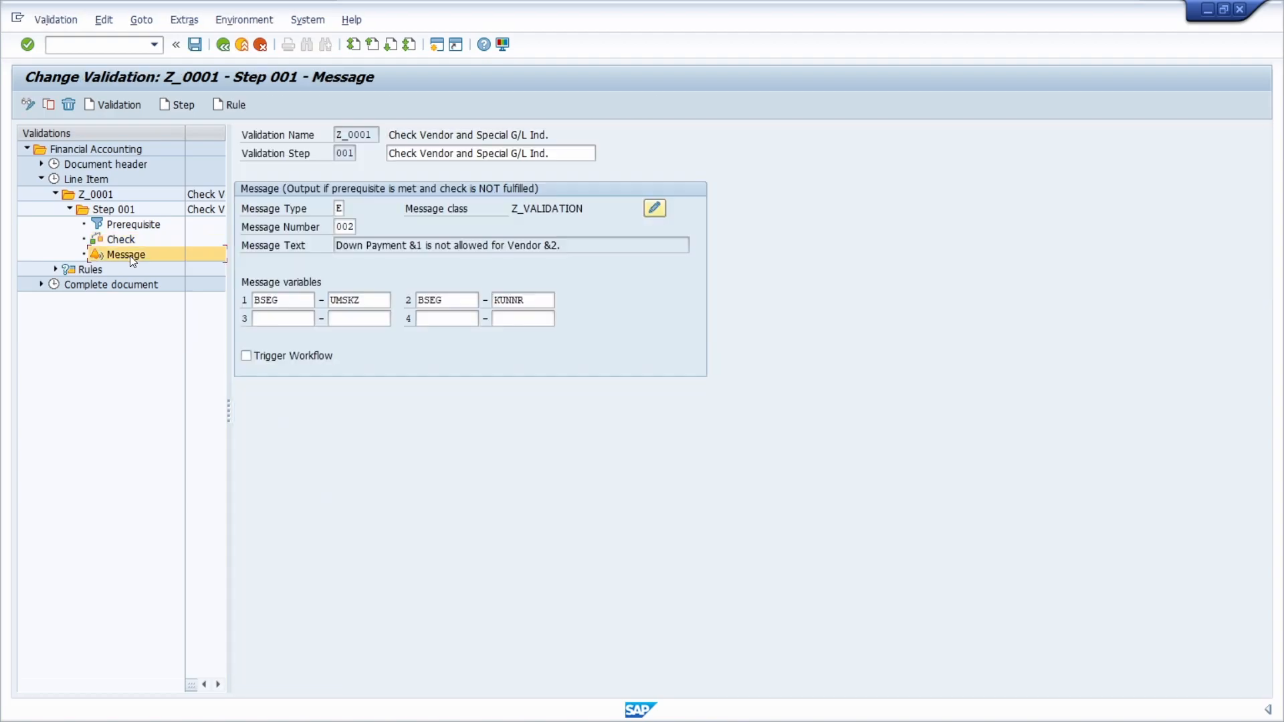
left_click(118, 240)
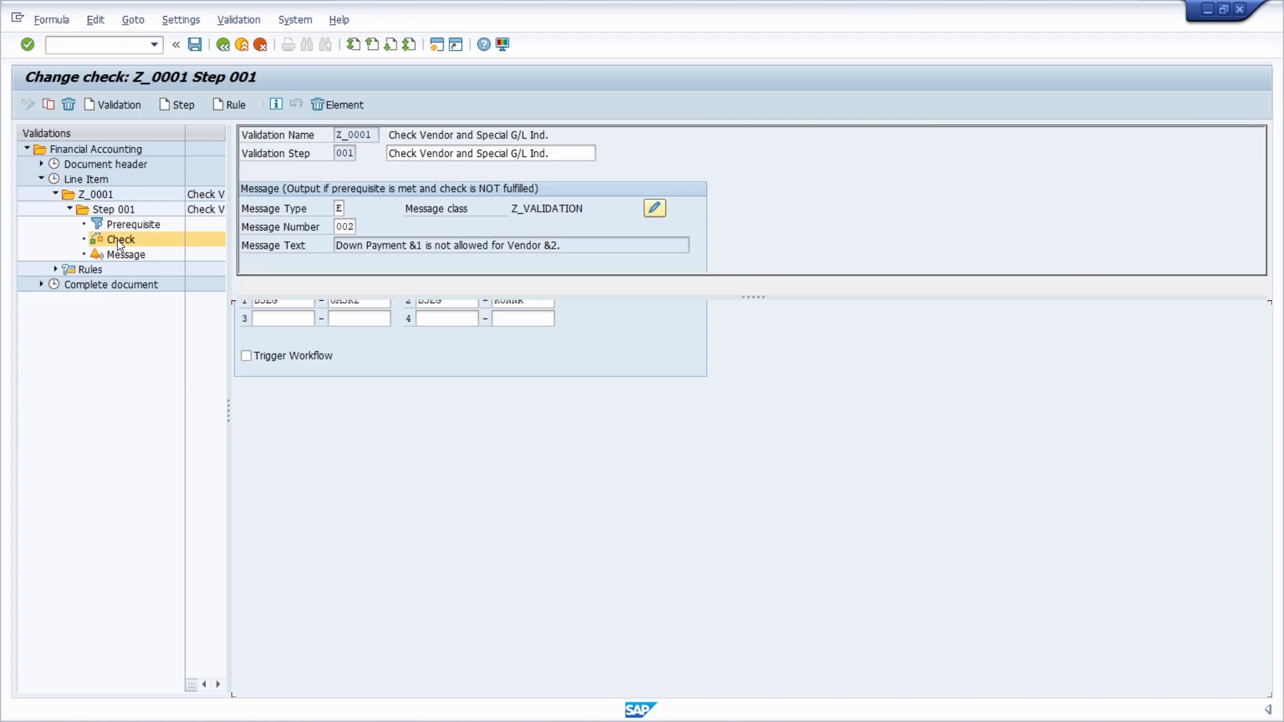
left_click_drag(419, 146, 242, 138)
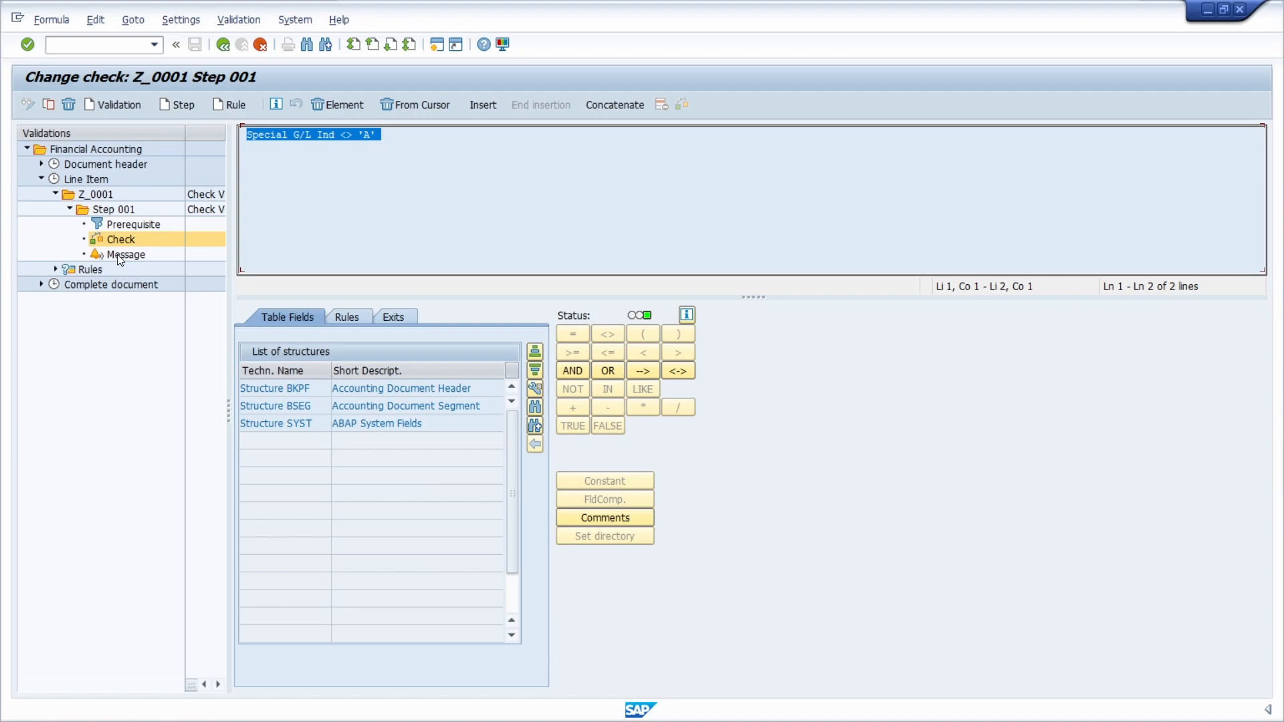
left_click(441, 203)
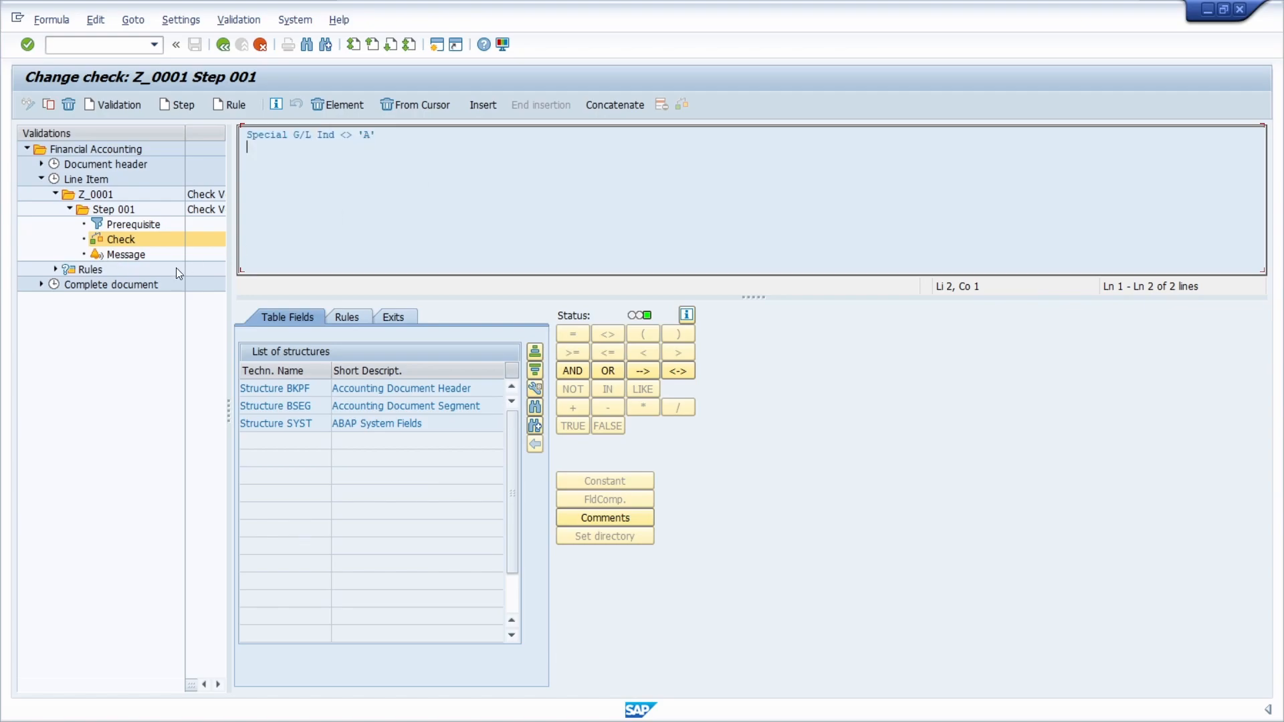
Step: Compare the prerequisite formula of Step 001 with its check formula, ending with the check formula highlighted
left_click(134, 228)
left_click(425, 145)
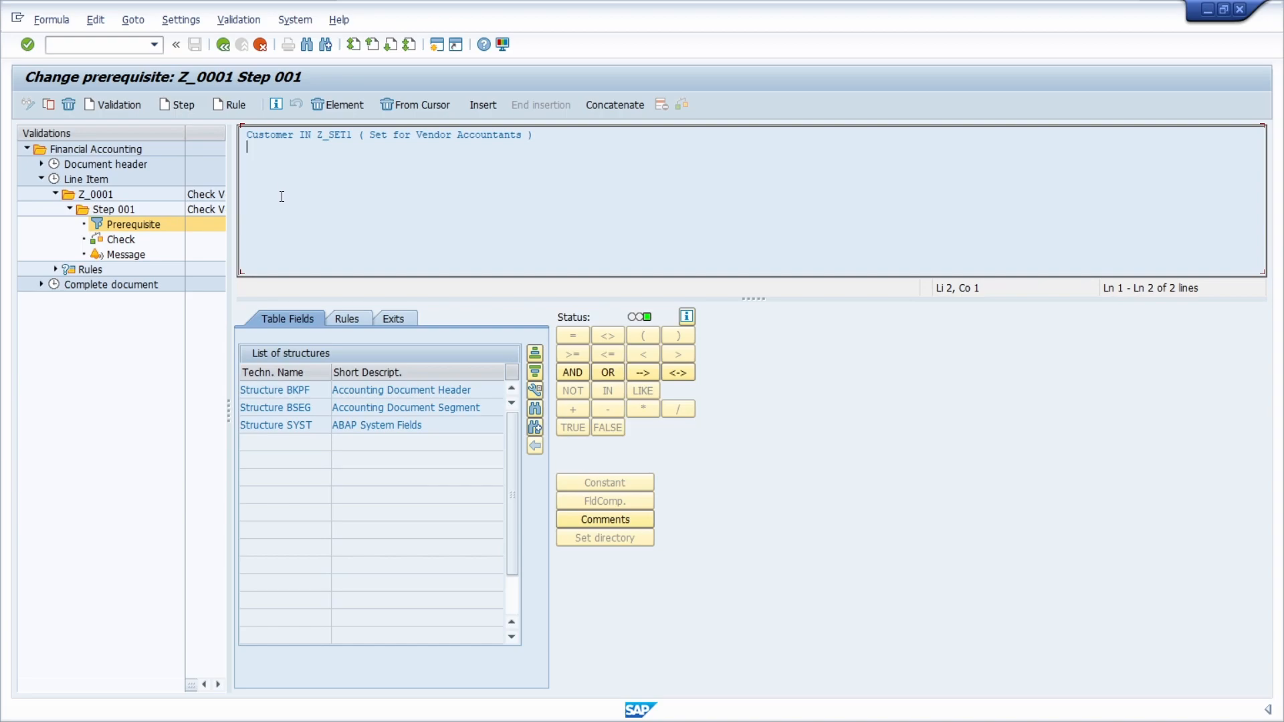
left_click(121, 239)
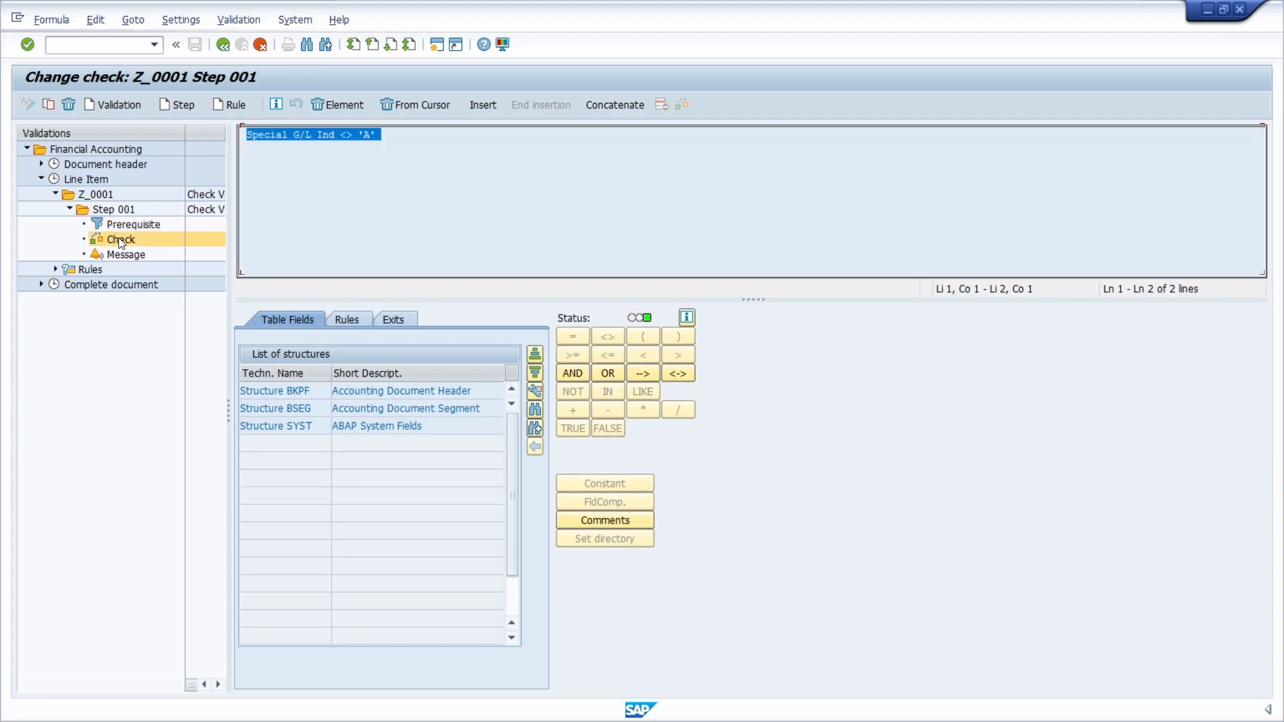
triple_click(375, 141)
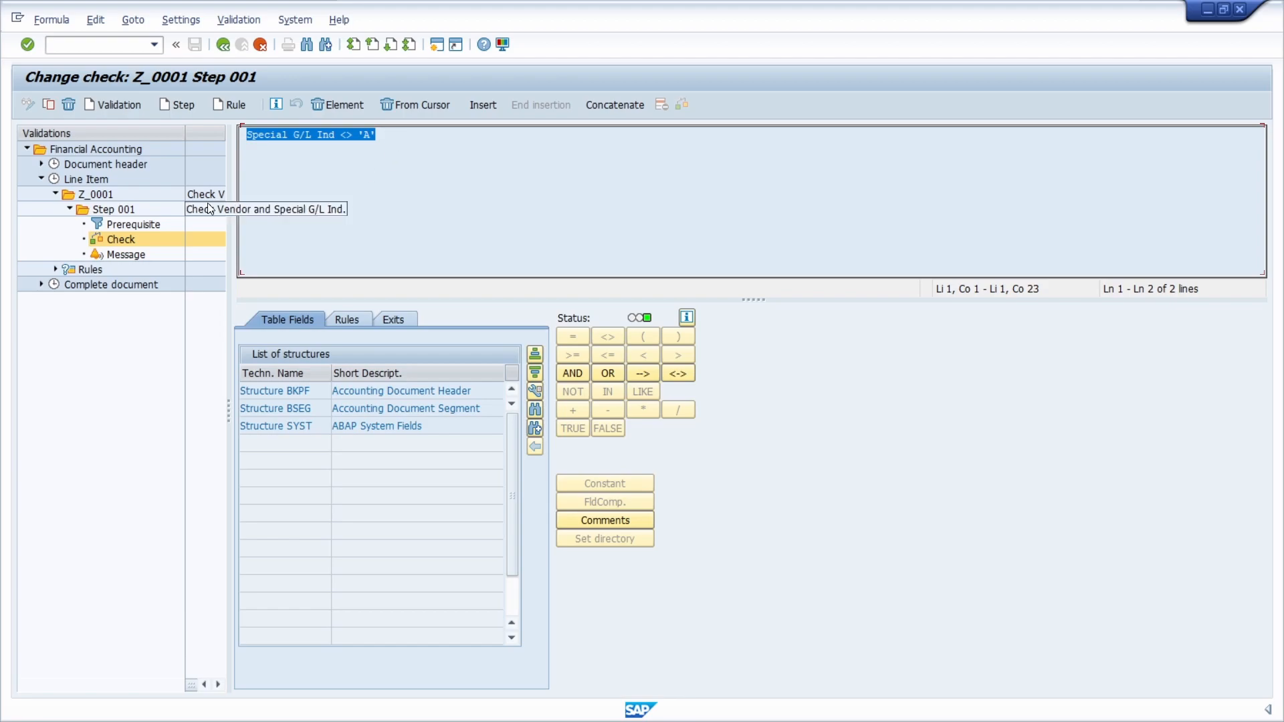
Step: Review the special G/L indicator value in the check formula and open the message settings of Step 001
left_click(380, 142)
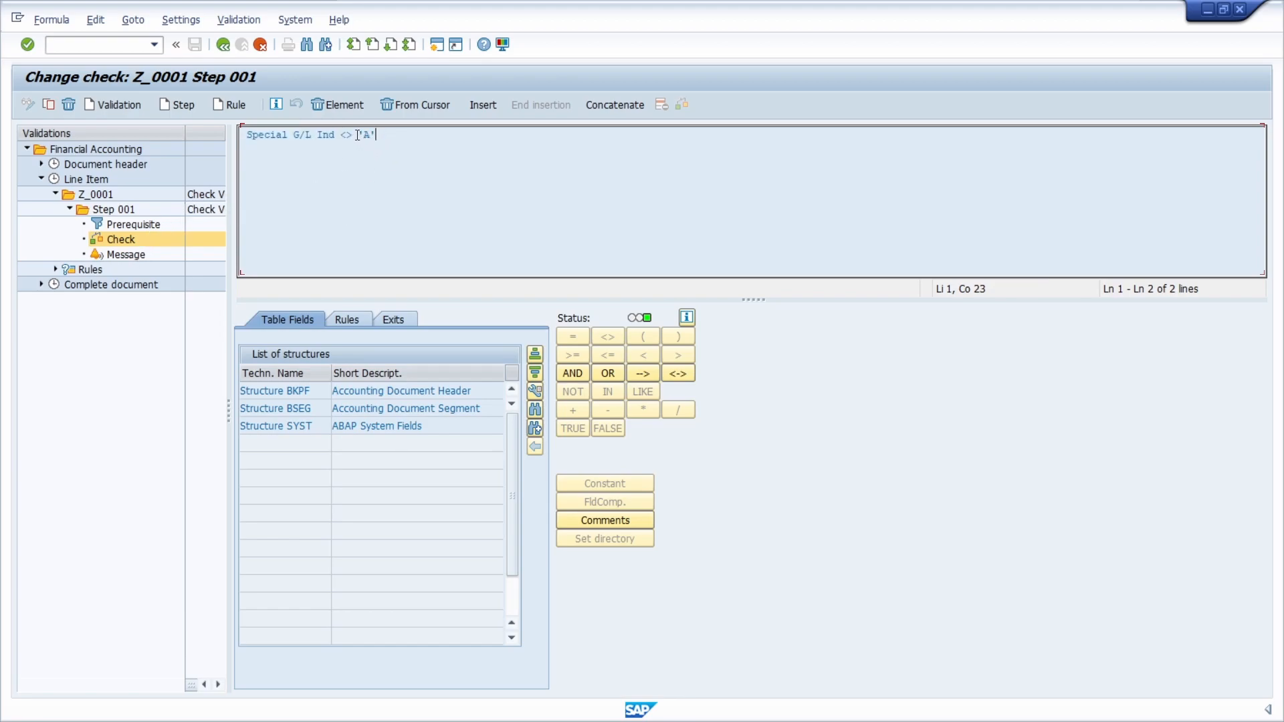
left_click_drag(359, 135, 405, 138)
double_click(123, 254)
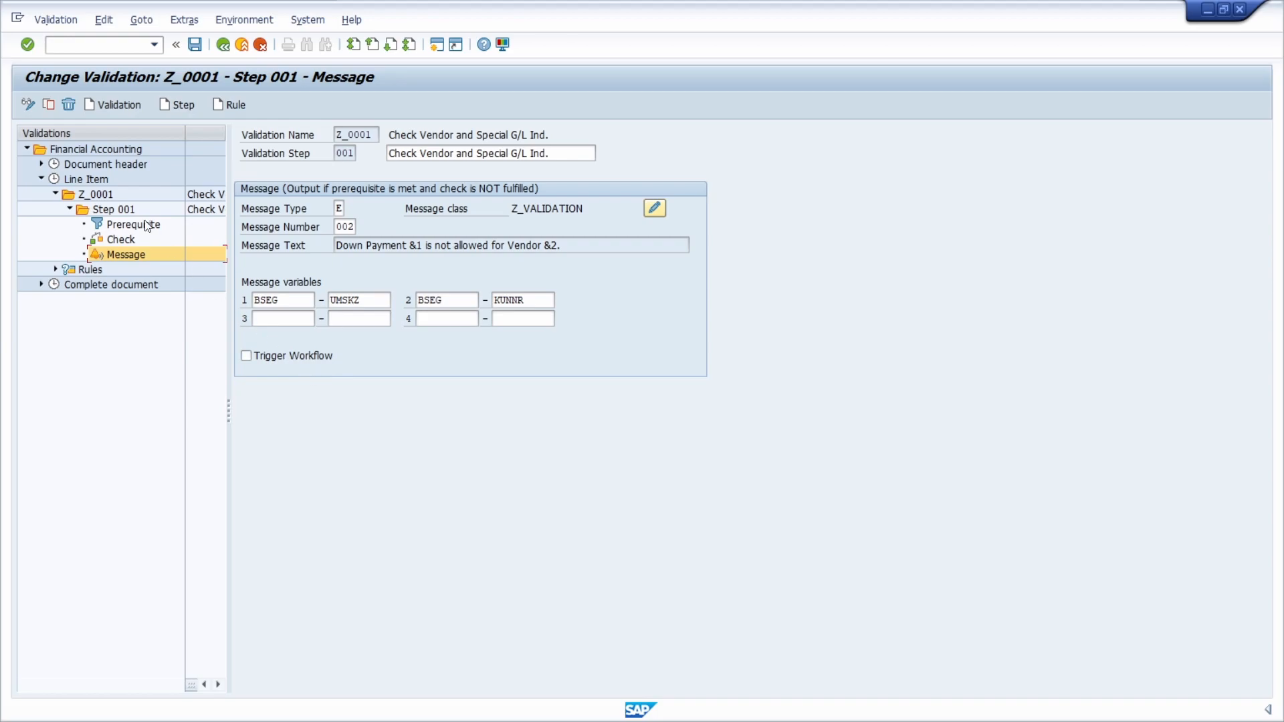
Step: View the header data of validation Z_0001 and compare the environment functions offered for it and for the Line Item callup point
left_click(96, 197)
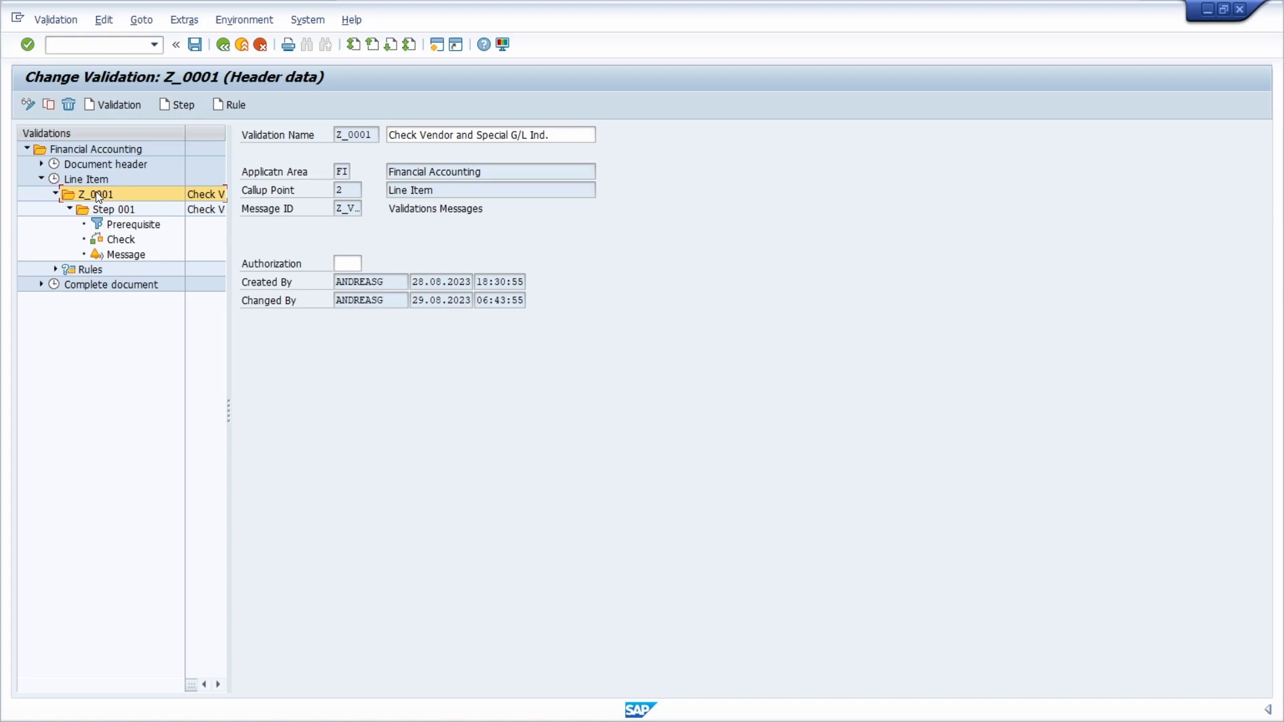
left_click(229, 21)
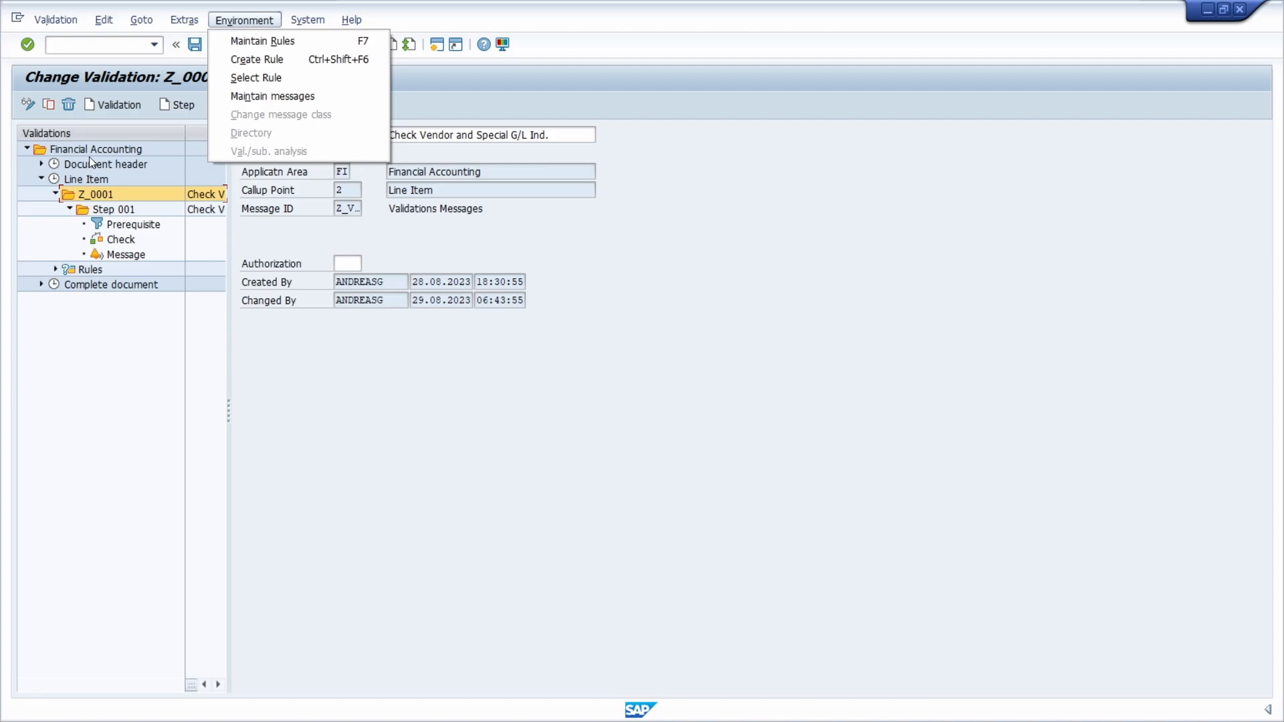
left_click(91, 179)
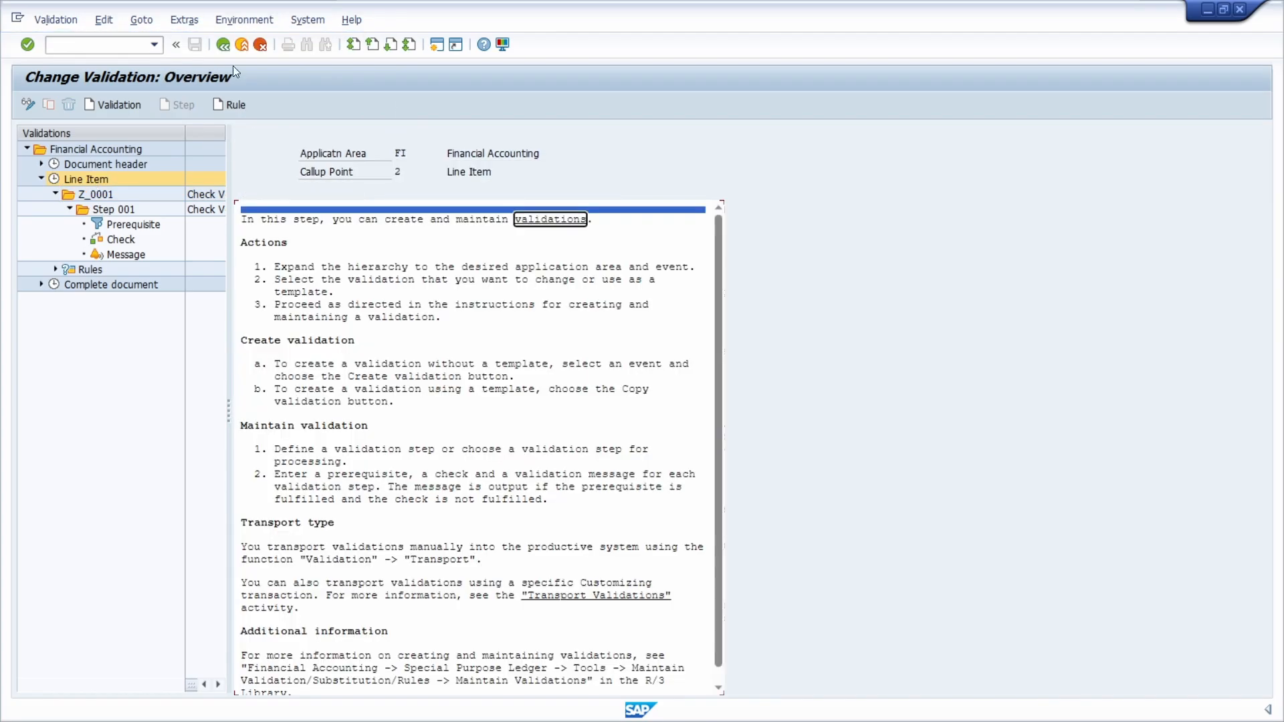
left_click(239, 19)
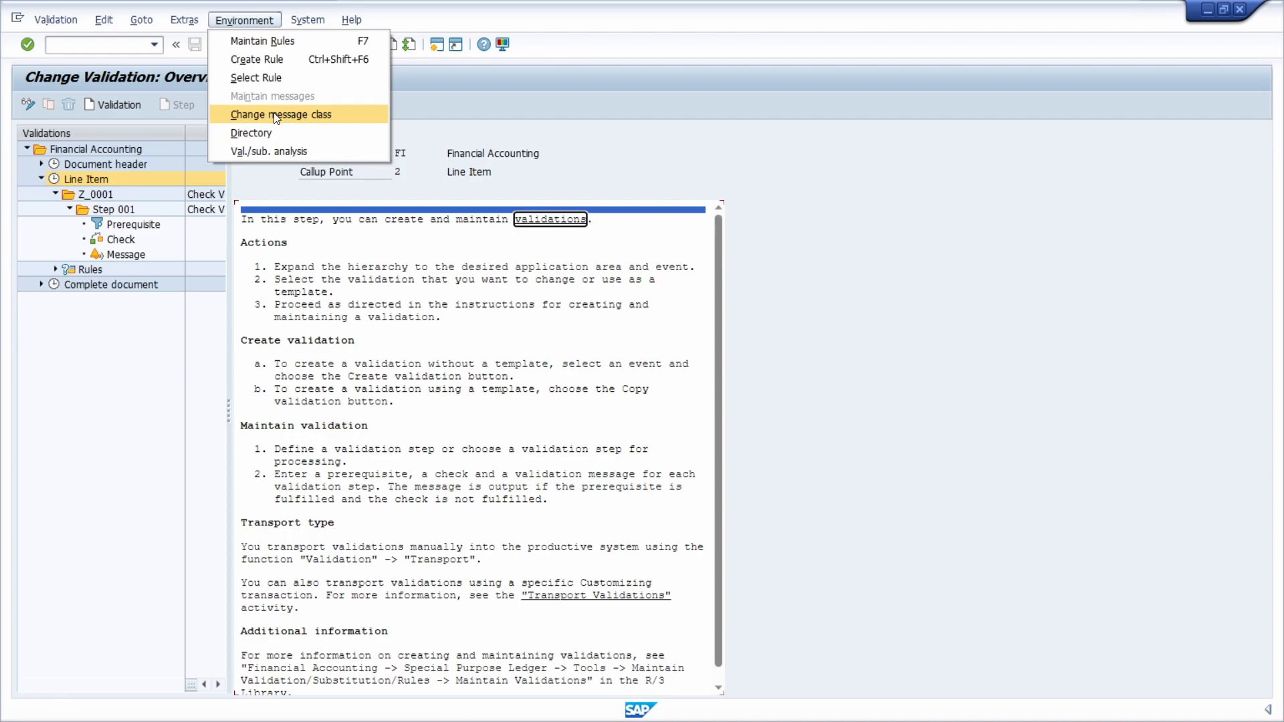
Step: View the overview of Step 001 and check the message class in its message settings
double_click(122, 212)
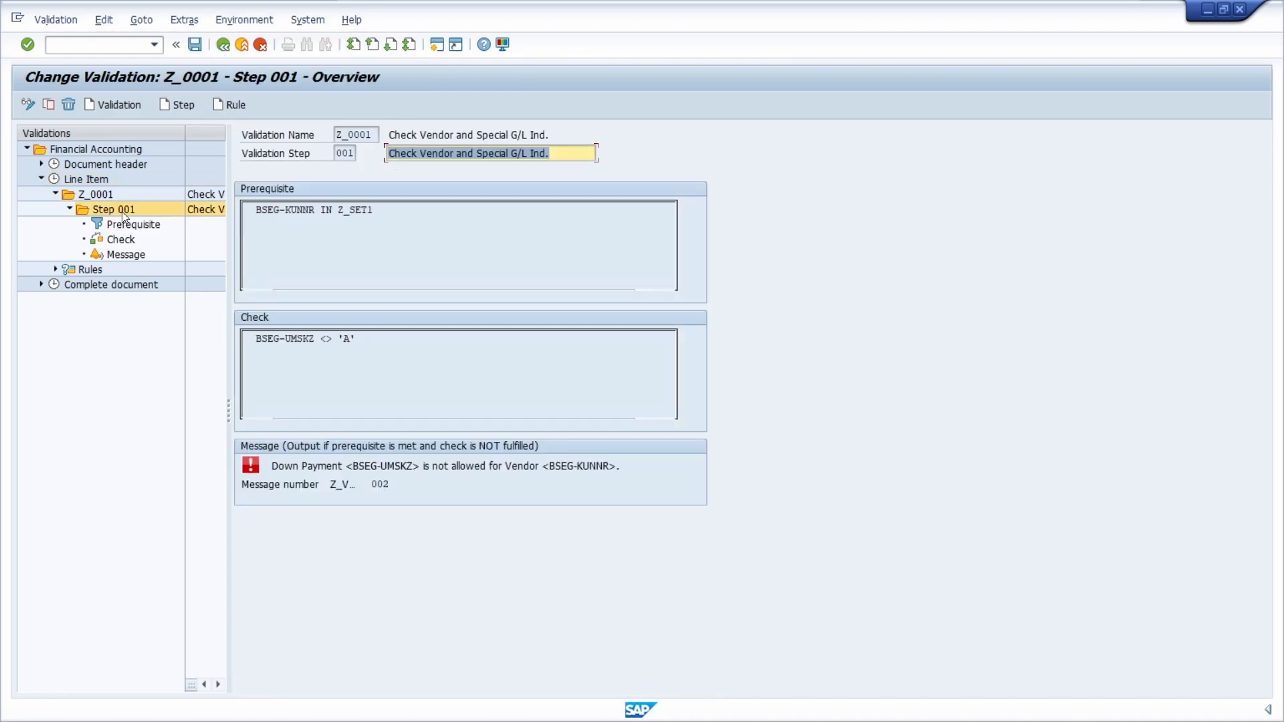
left_click(338, 484)
double_click(127, 255)
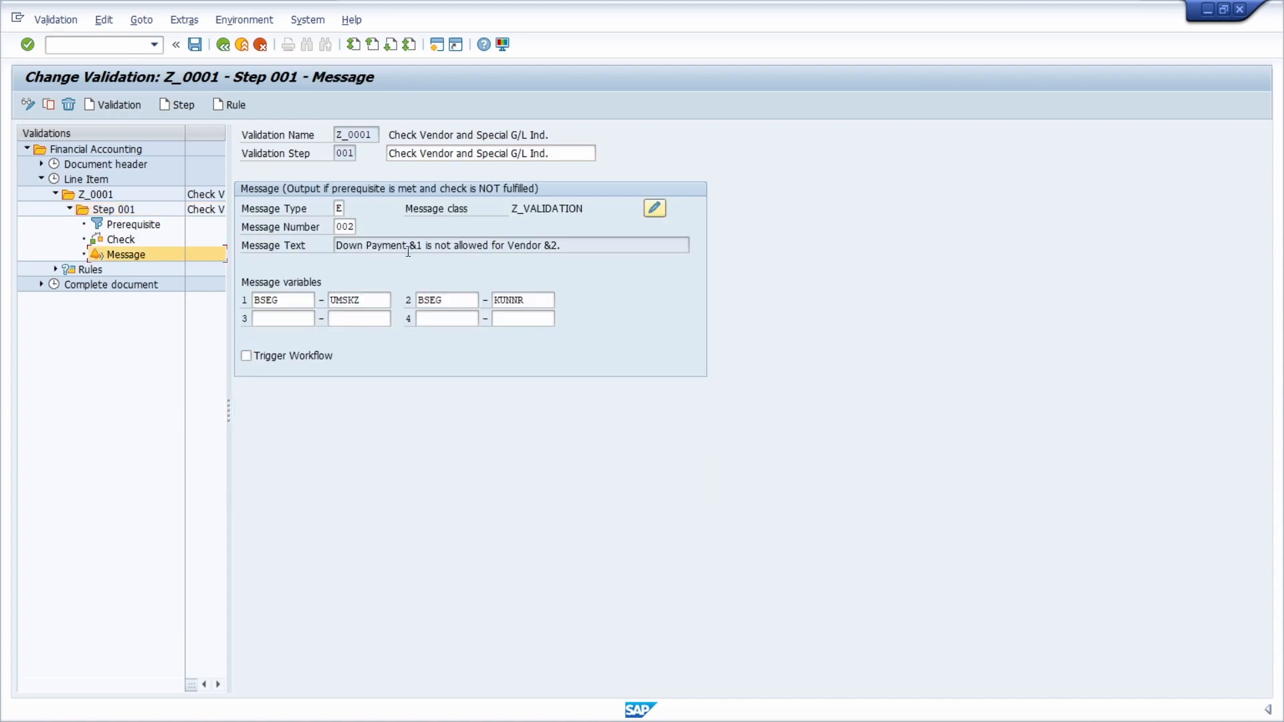
left_click_drag(592, 208, 498, 206)
left_click(604, 209)
Step: Open the Change message class function from the Line Item callup point, examine its old and new message class fields, and return
left_click(94, 178)
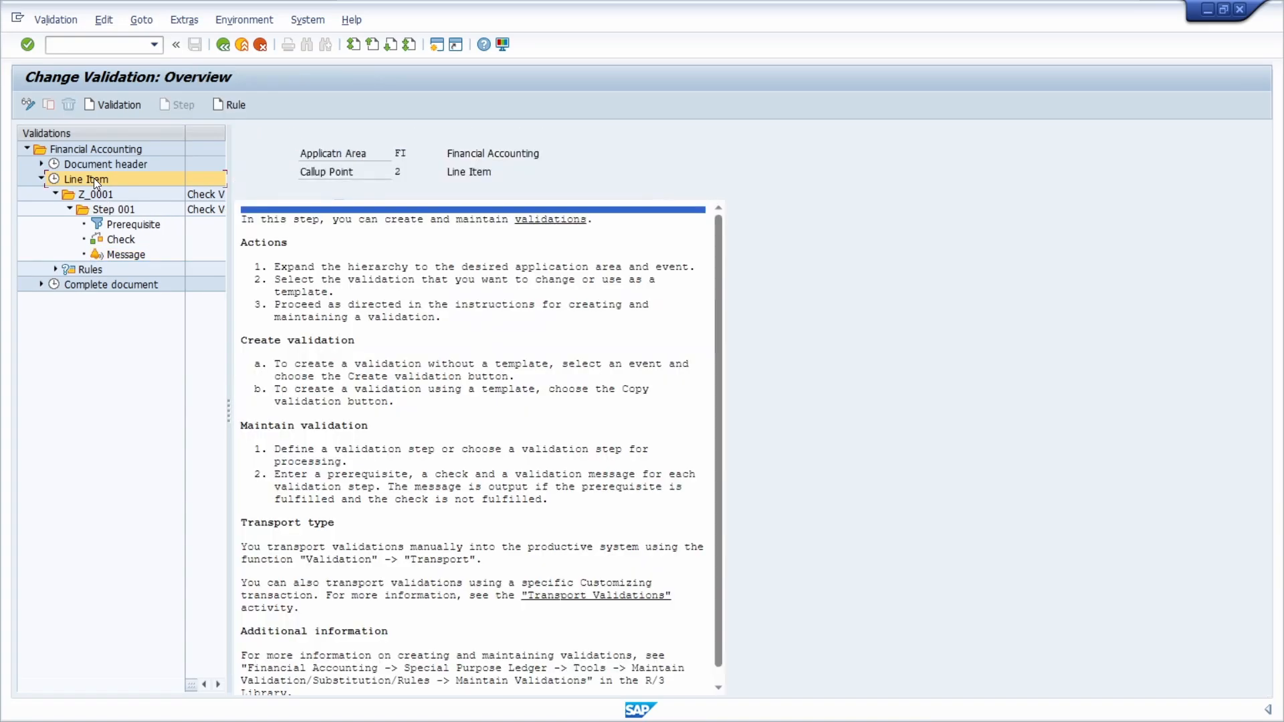
left_click(98, 193)
left_click(94, 179)
left_click(243, 22)
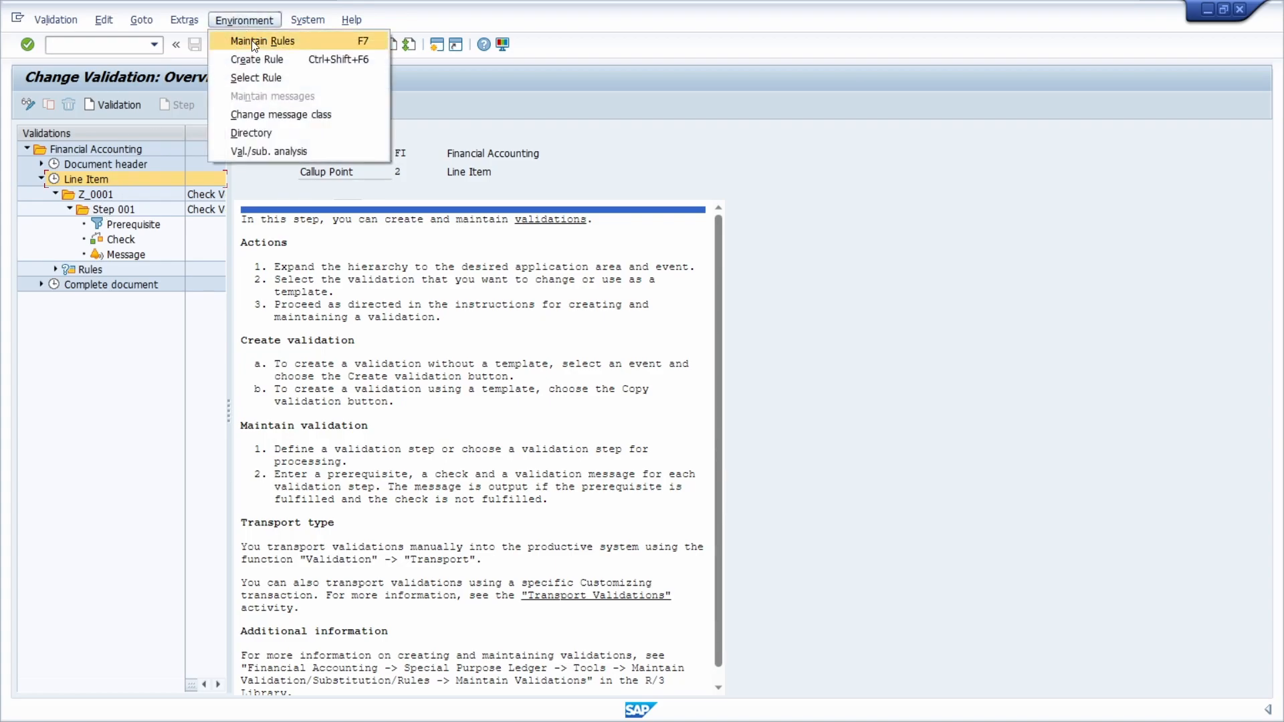
left_click(276, 115)
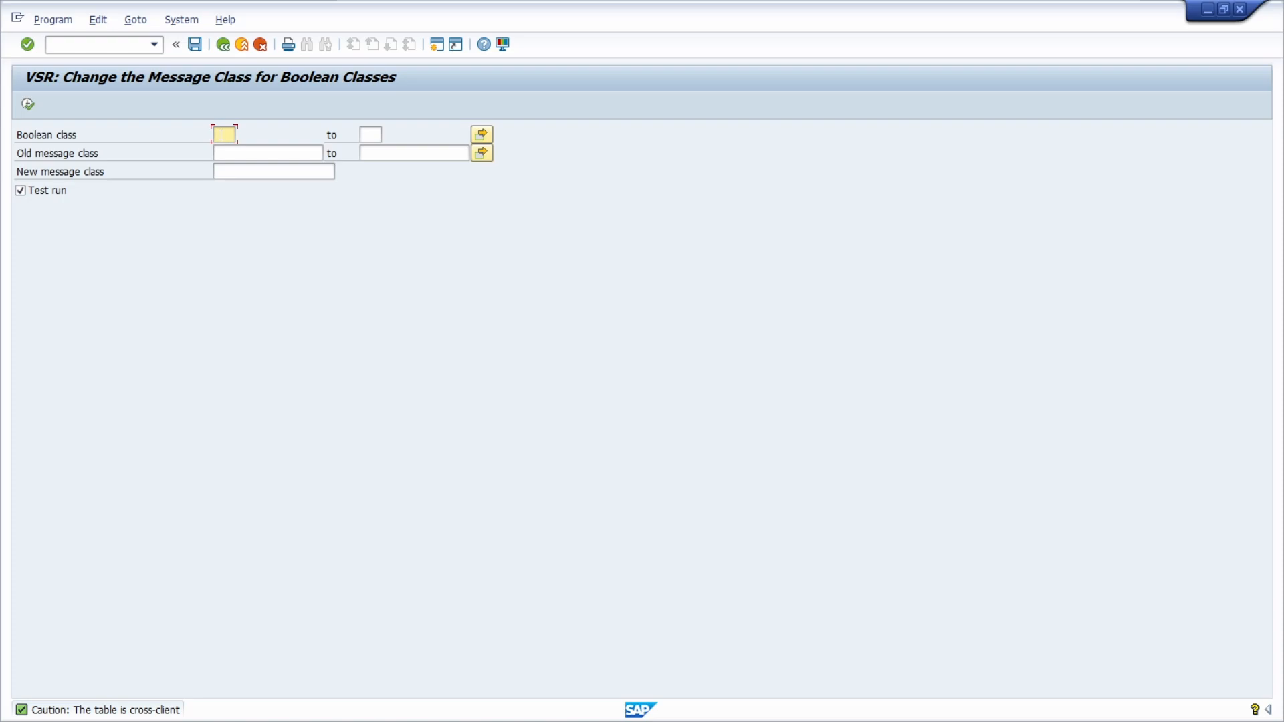
left_click(240, 153)
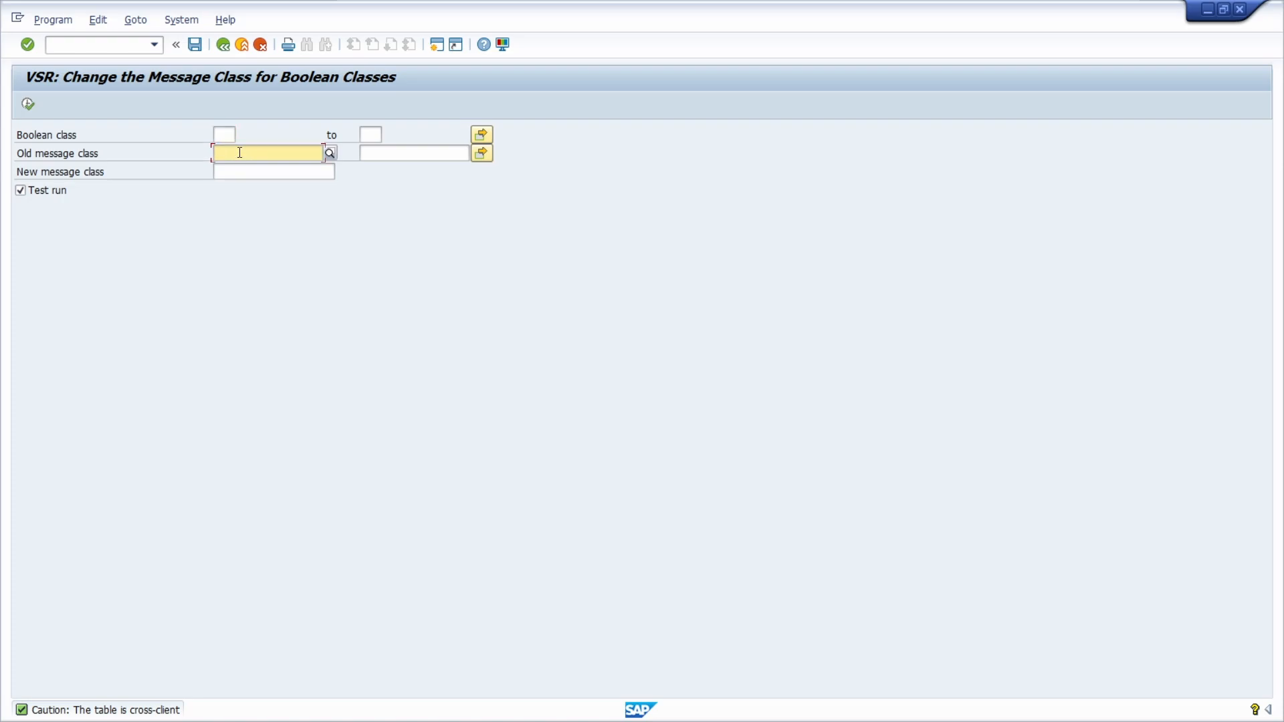
left_click(249, 172)
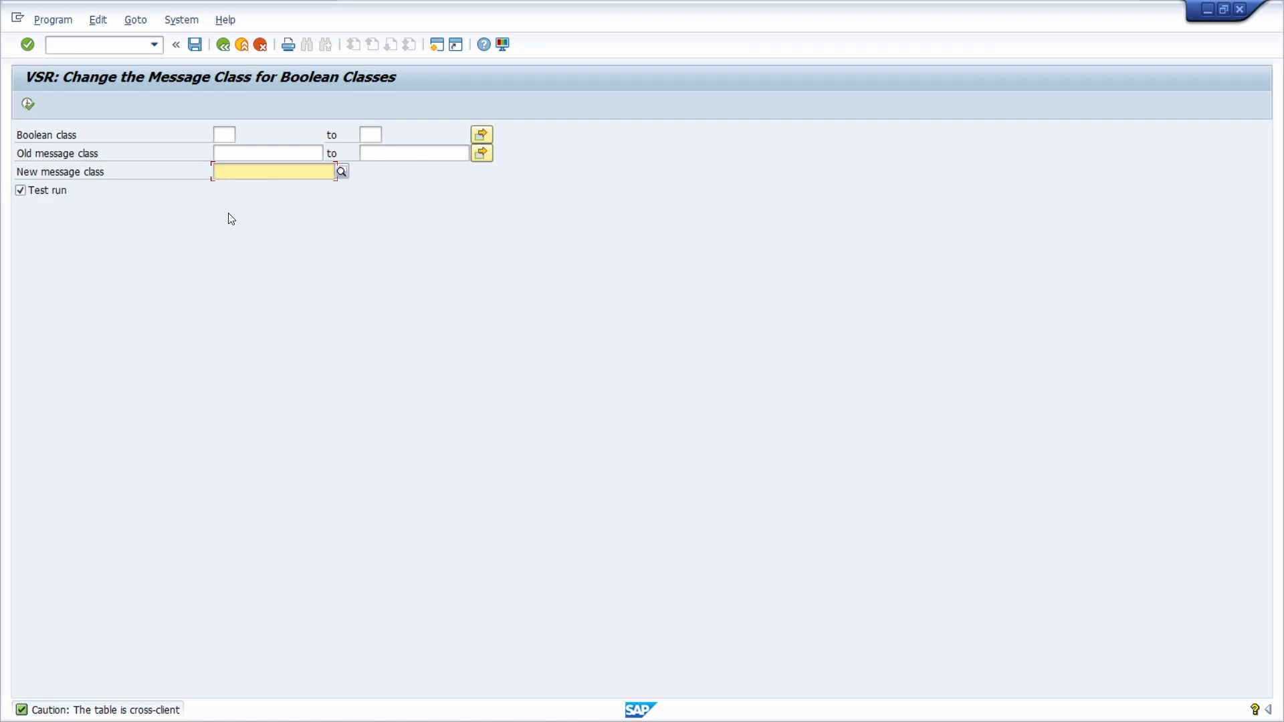
left_click(225, 45)
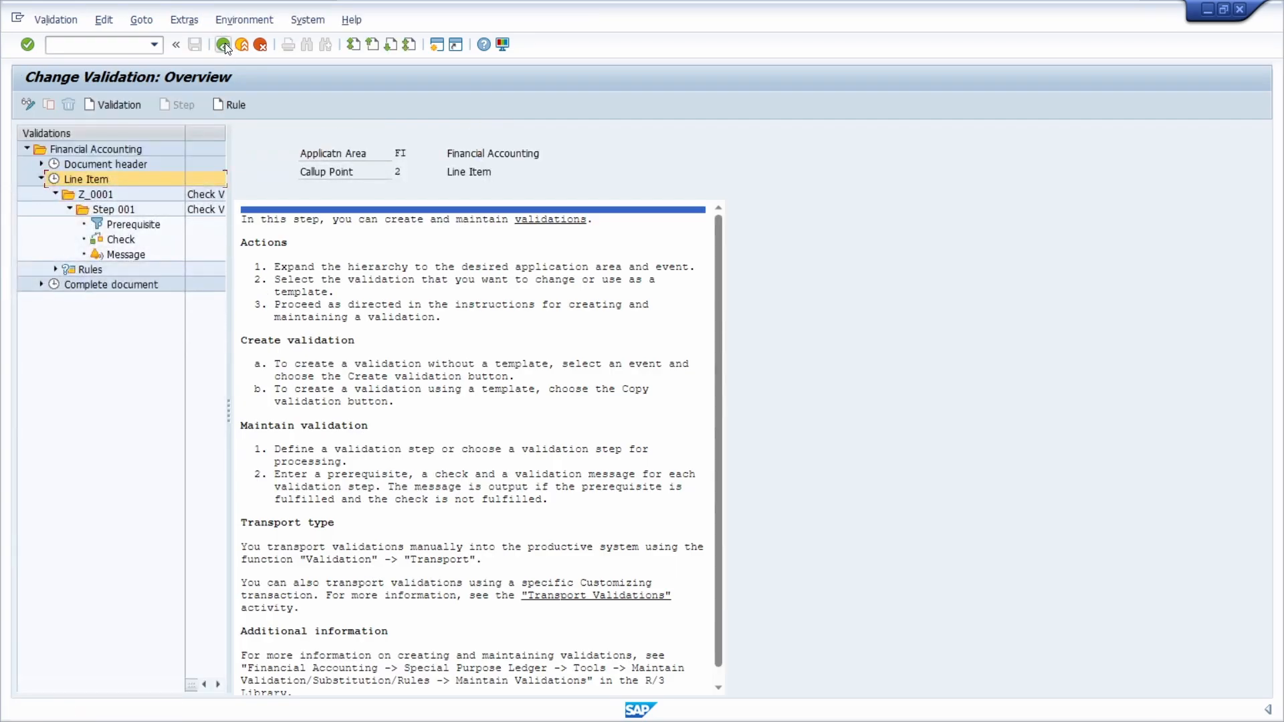
Step: List the validations in the validation directory, check the class of Z_0001, and return to the overview
left_click(238, 25)
left_click(245, 132)
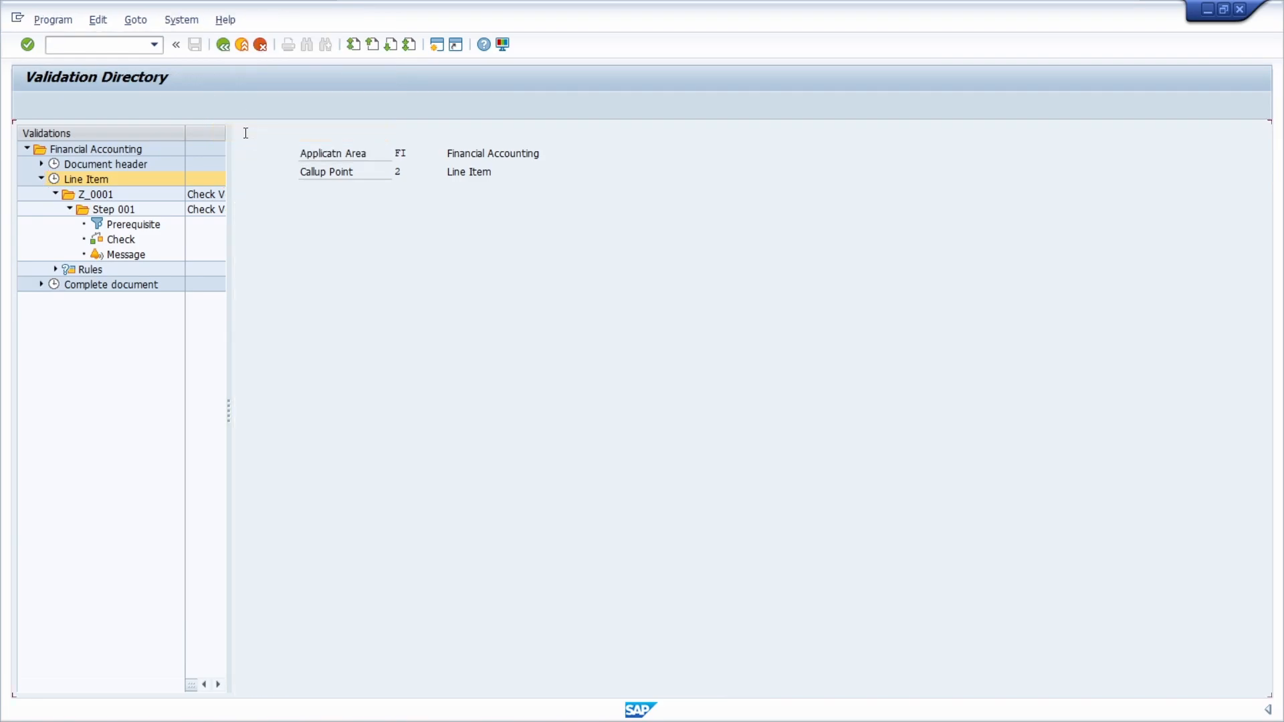
left_click(28, 104)
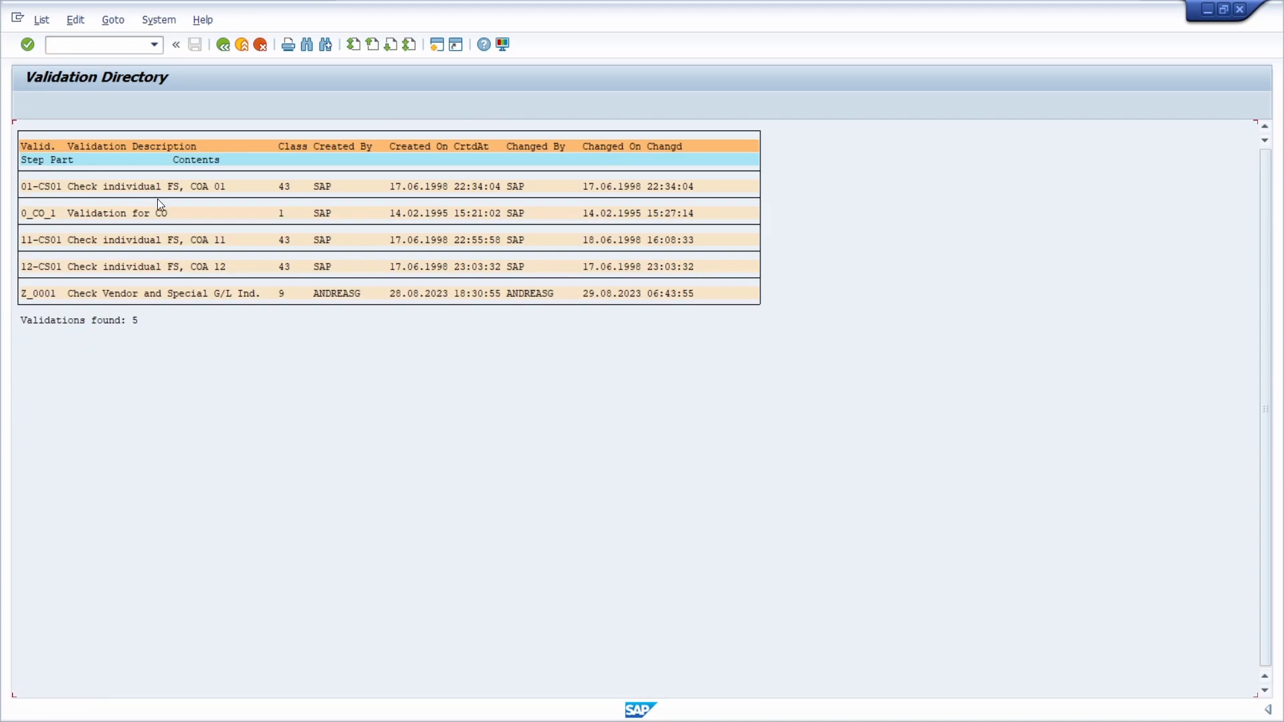
left_click_drag(279, 294, 288, 297)
left_click(224, 45)
left_click(224, 45)
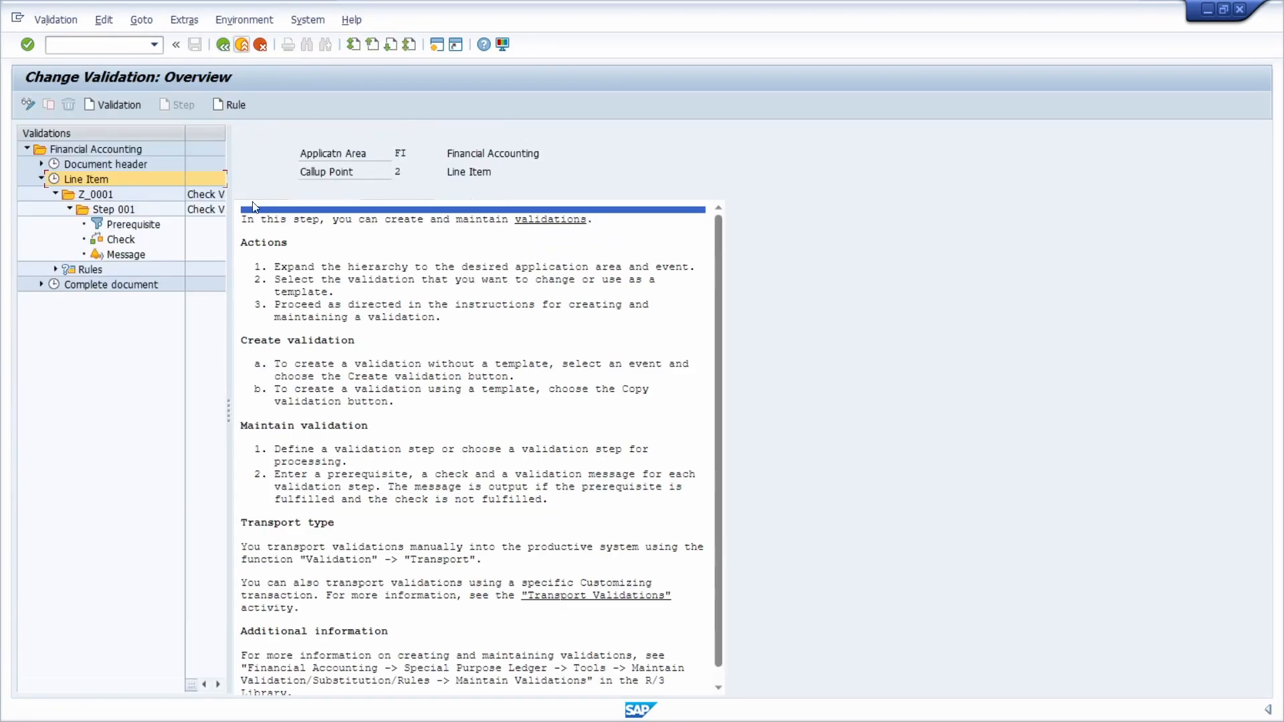
Step: Simulate validation Z_0001 with a previously used customer number and special G/L indicator A
double_click(126, 254)
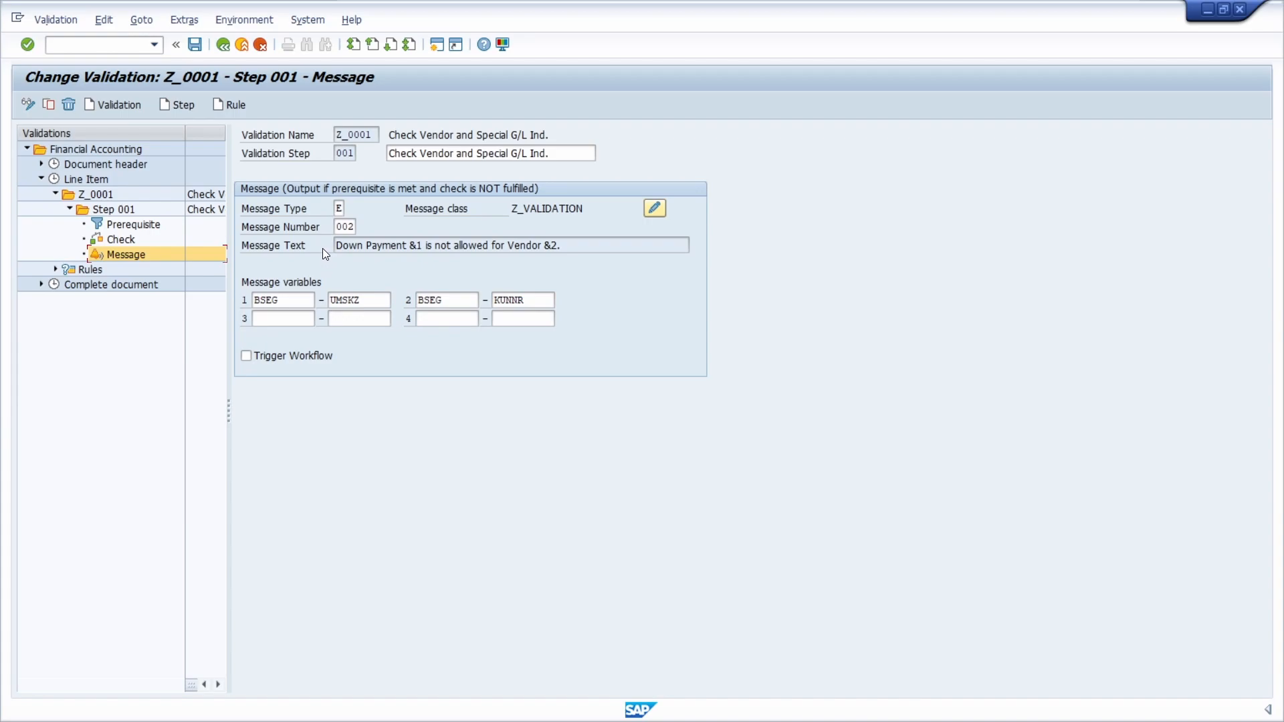
double_click(94, 194)
left_click(56, 18)
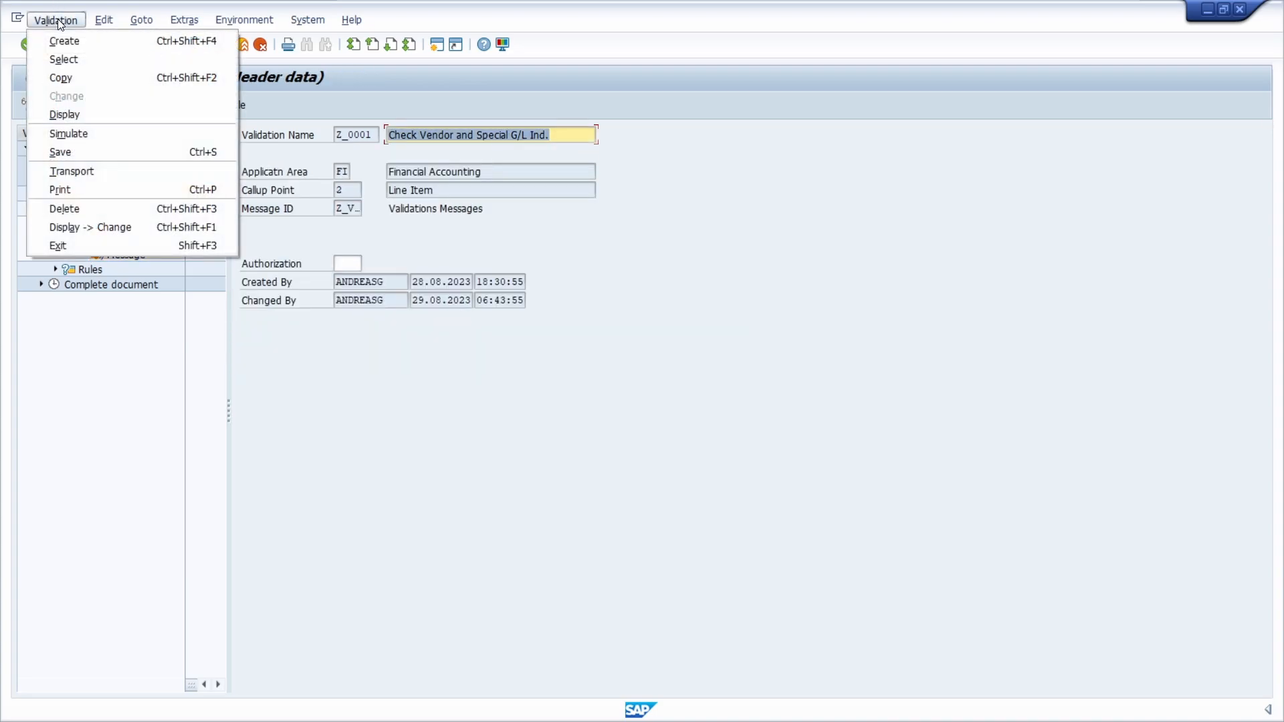
left_click(95, 128)
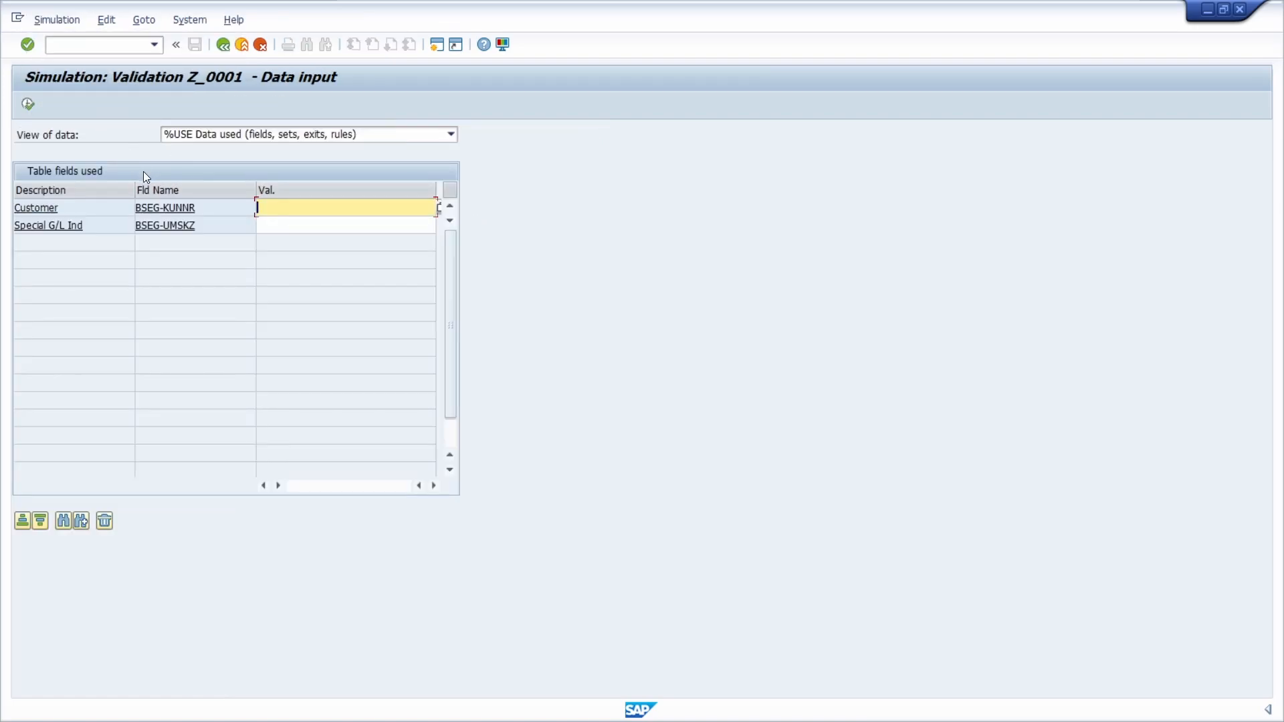
left_click(311, 208)
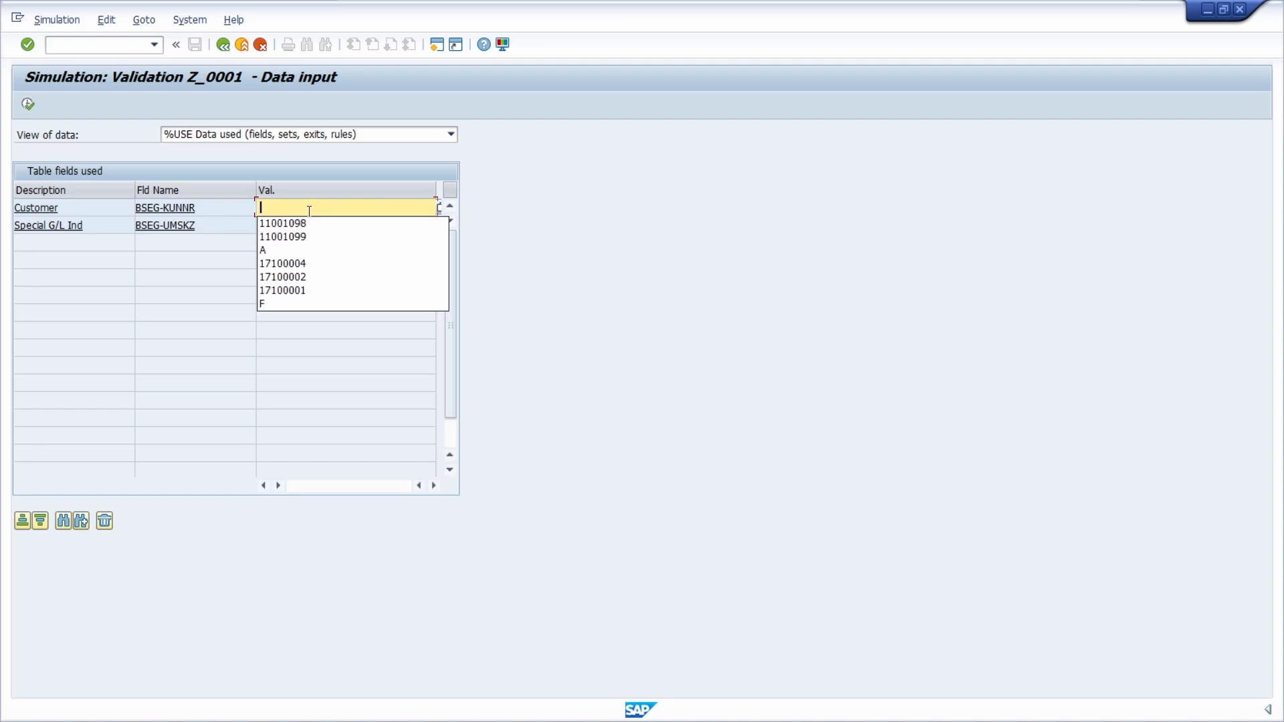
left_click(314, 288)
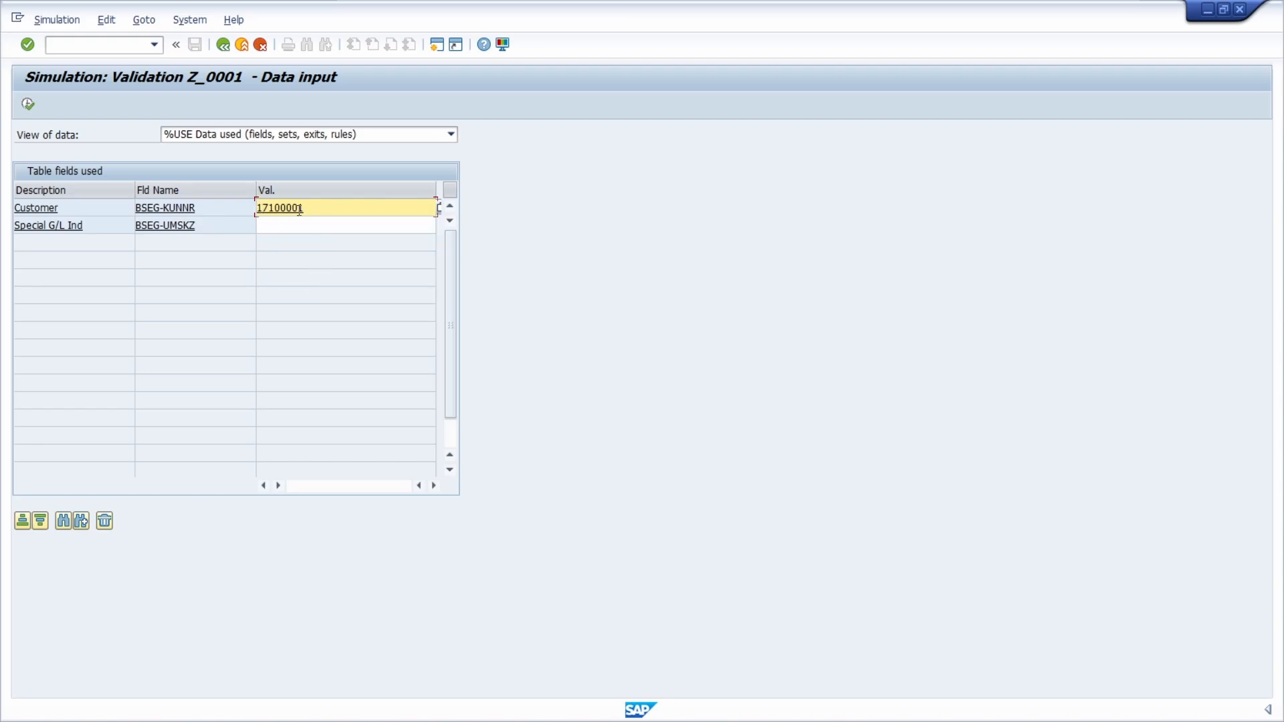
left_click(315, 224)
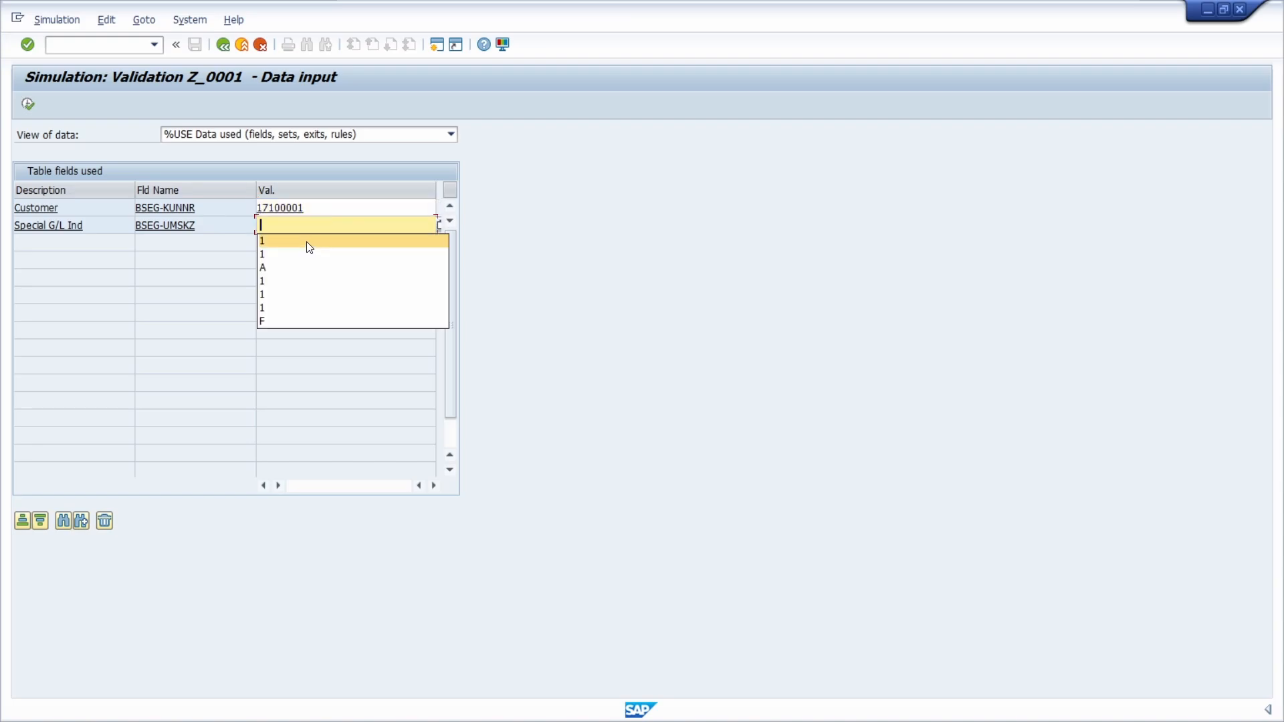
left_click(300, 267)
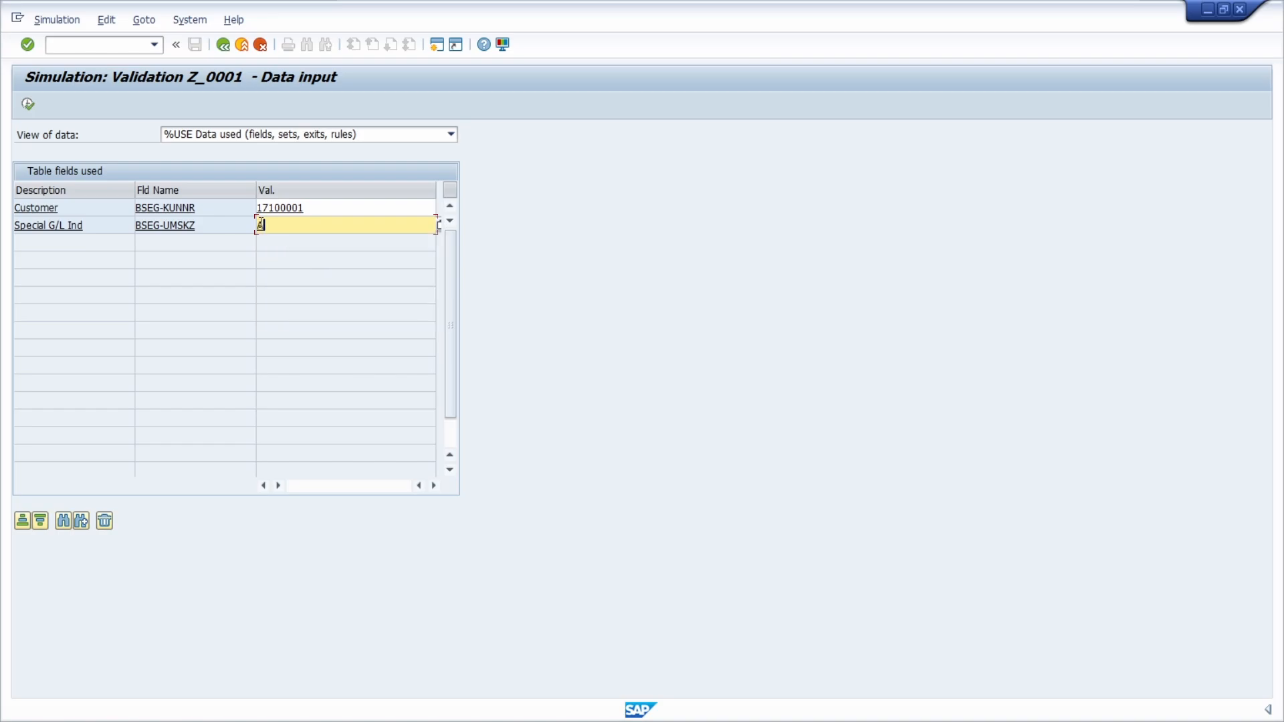
left_click(33, 105)
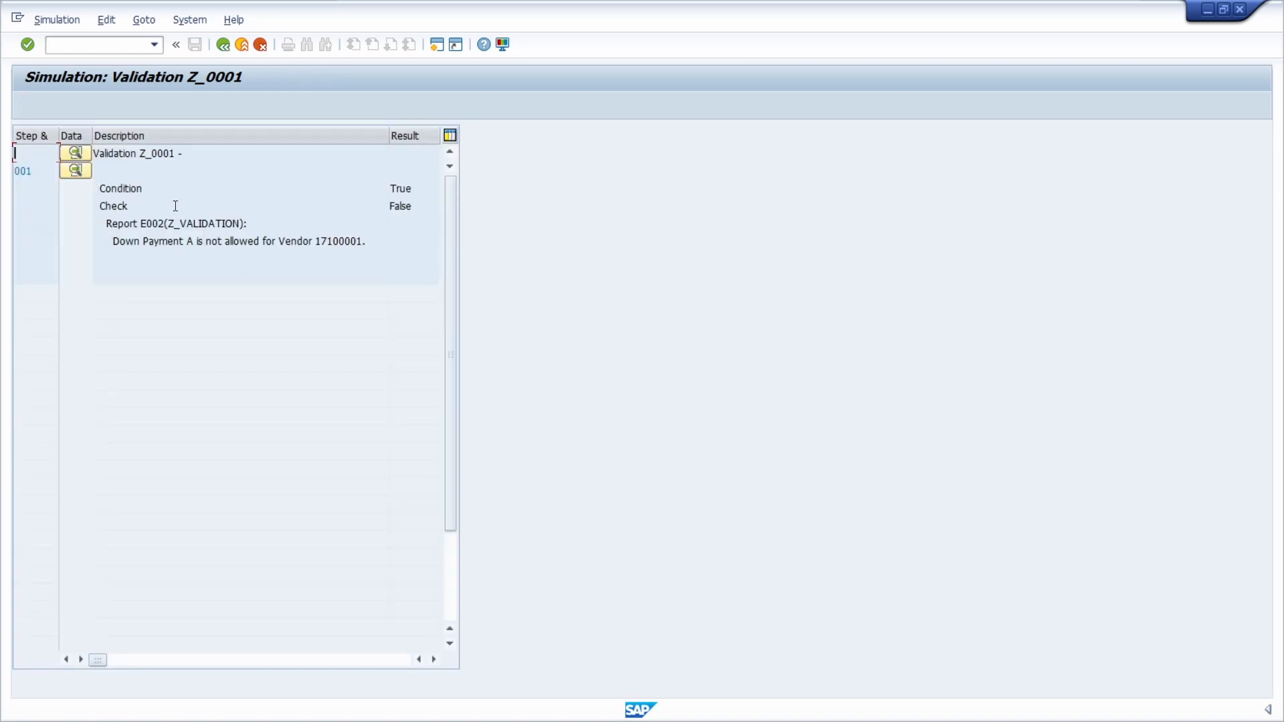
Step: Examine the condition result, check result and reported message of the simulation, and exit to the validation header data
left_click_drag(423, 191, 386, 189)
left_click(180, 201)
left_click_drag(423, 207, 387, 203)
left_click_drag(113, 242, 370, 239)
left_click(223, 45)
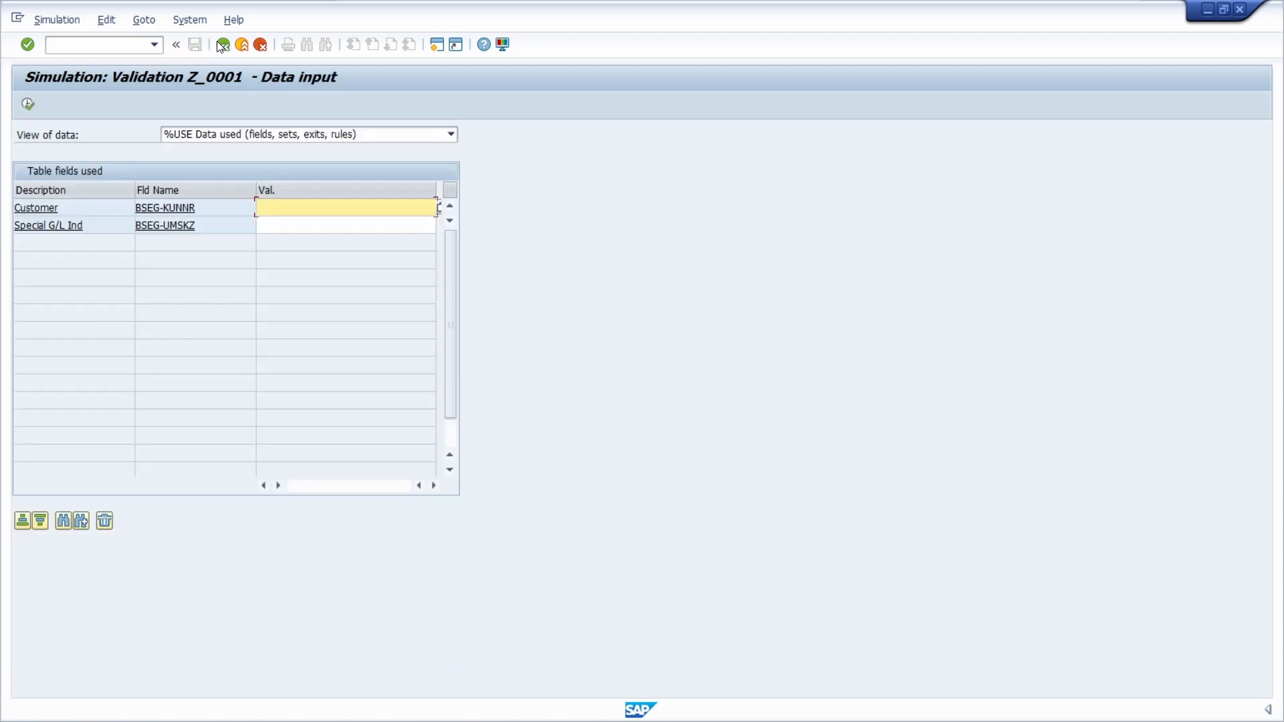
left_click(223, 44)
left_click(229, 328)
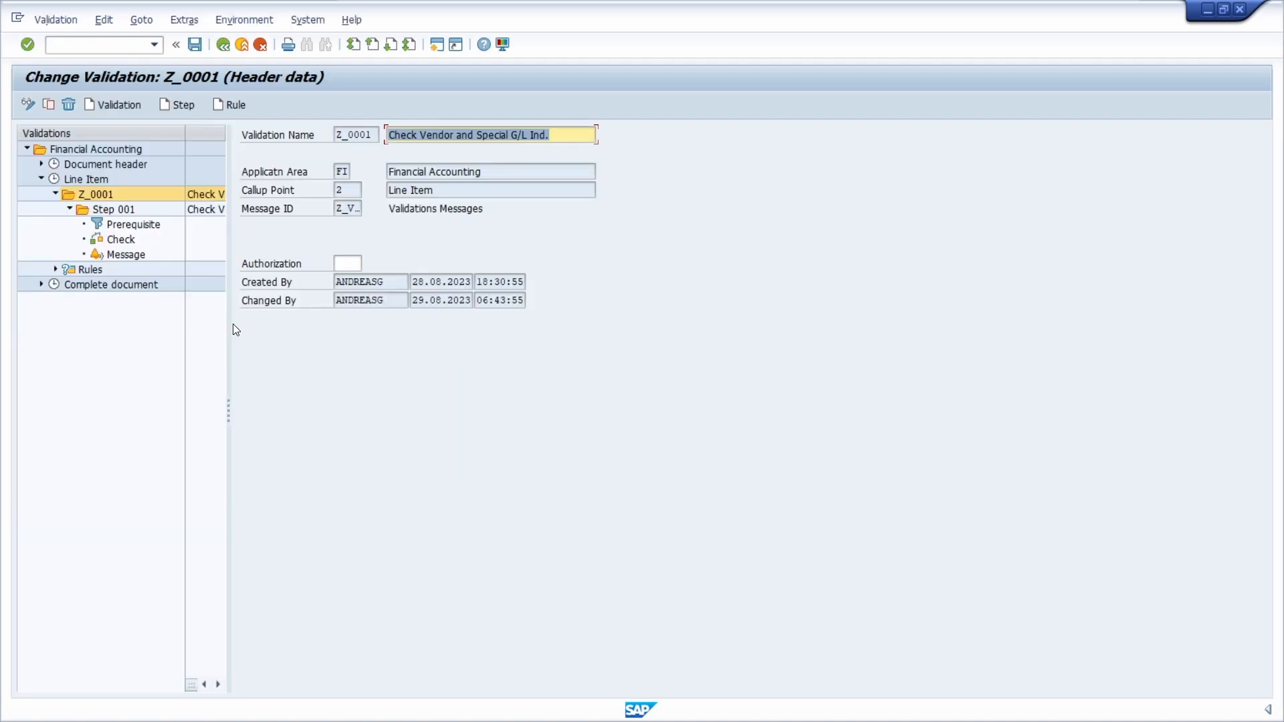
Step: Display the message types available for the Step 001 message and close the list without choosing one
double_click(206, 254)
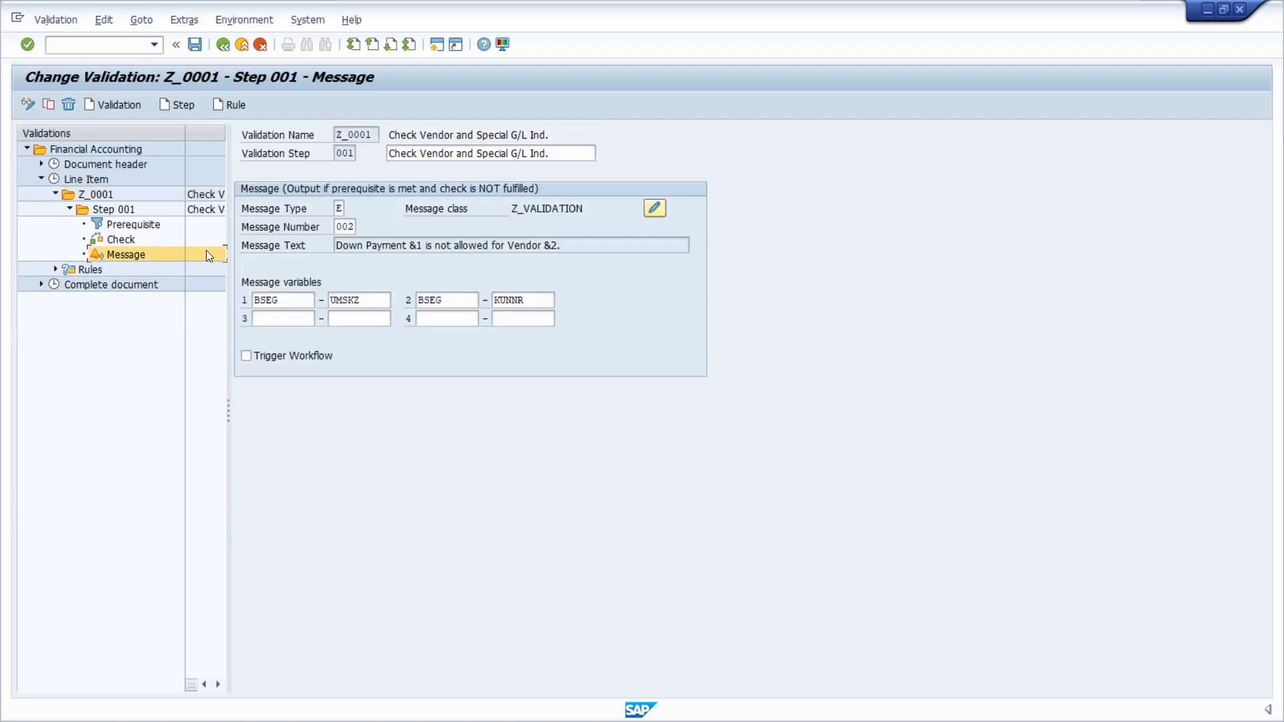
left_click(350, 208)
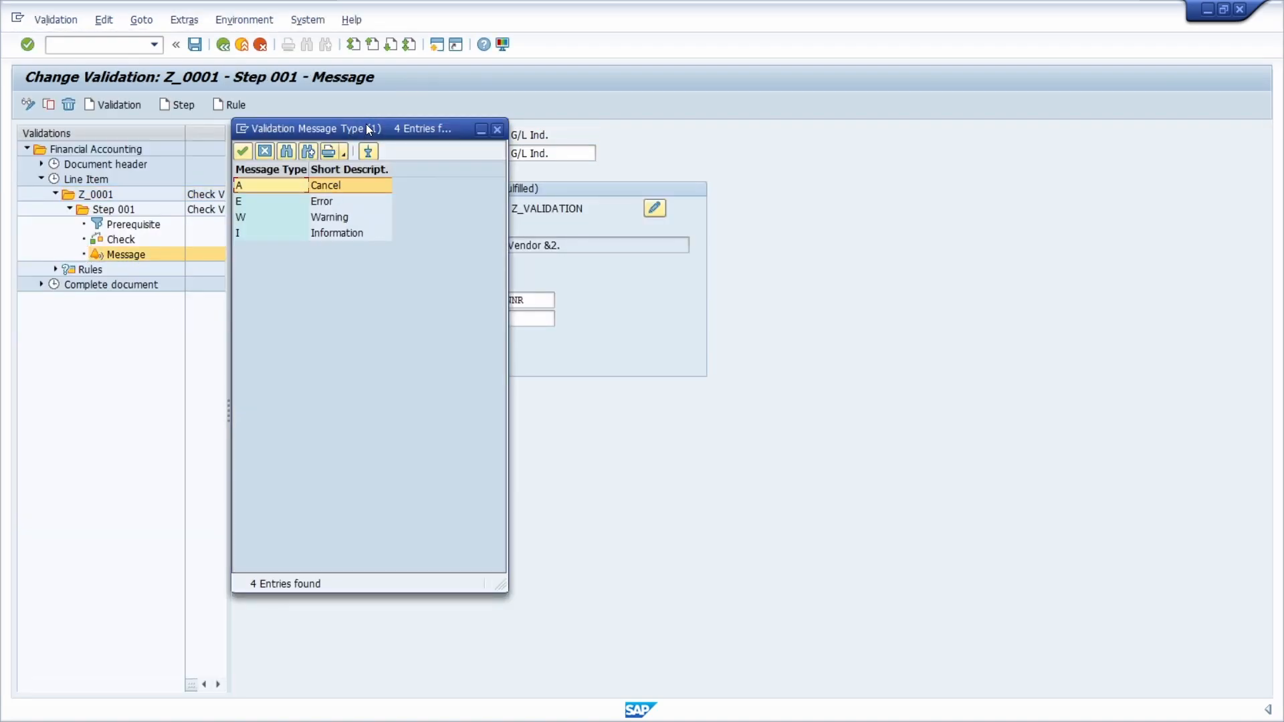
left_click_drag(554, 162, 568, 202)
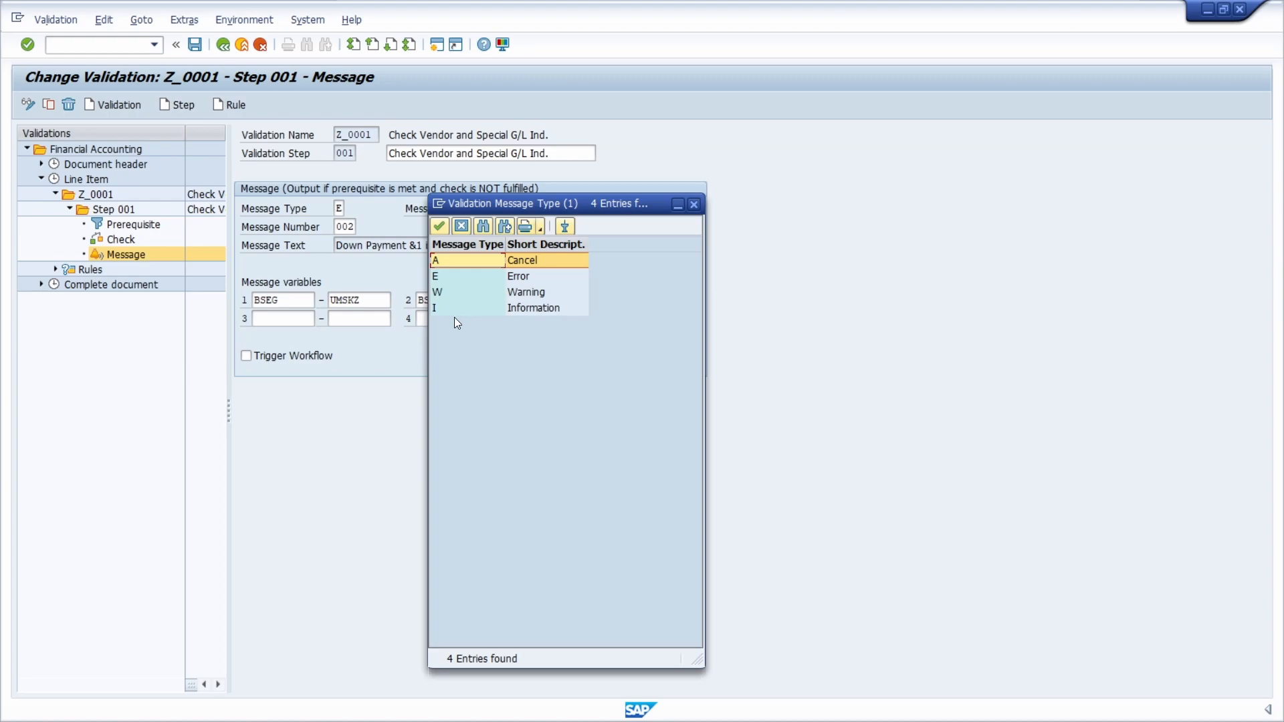
left_click(459, 275)
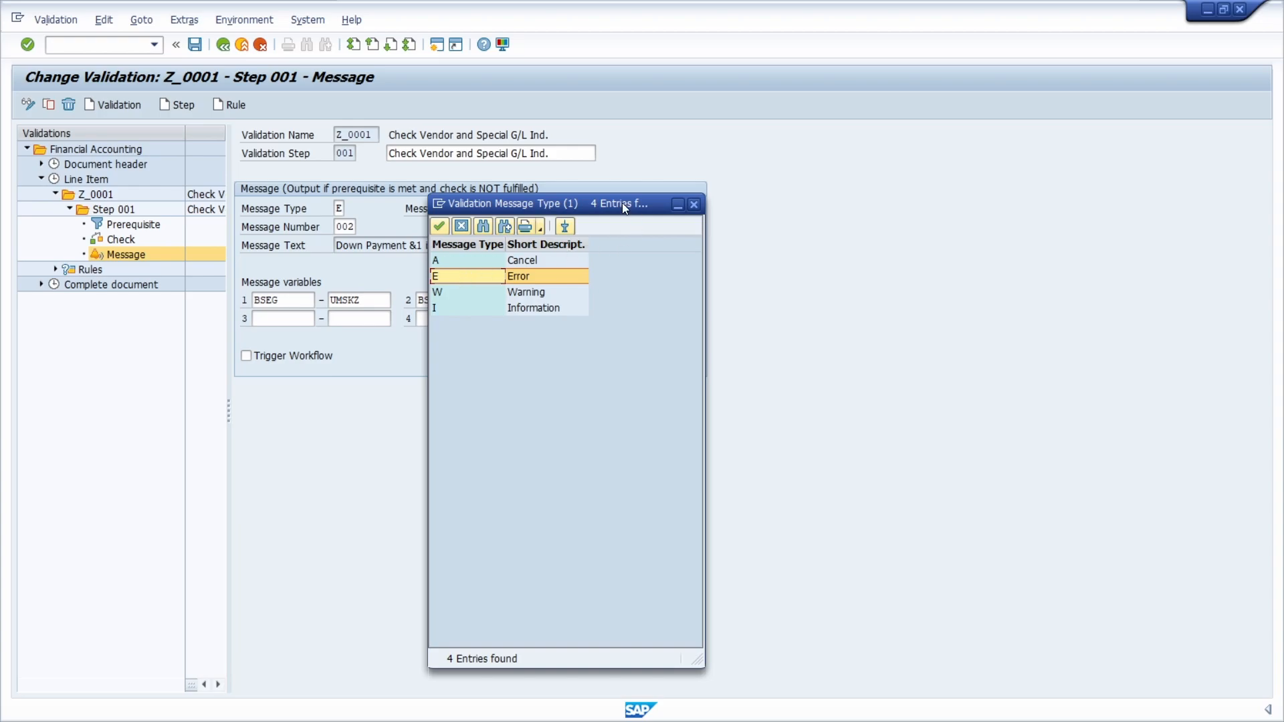
left_click(694, 205)
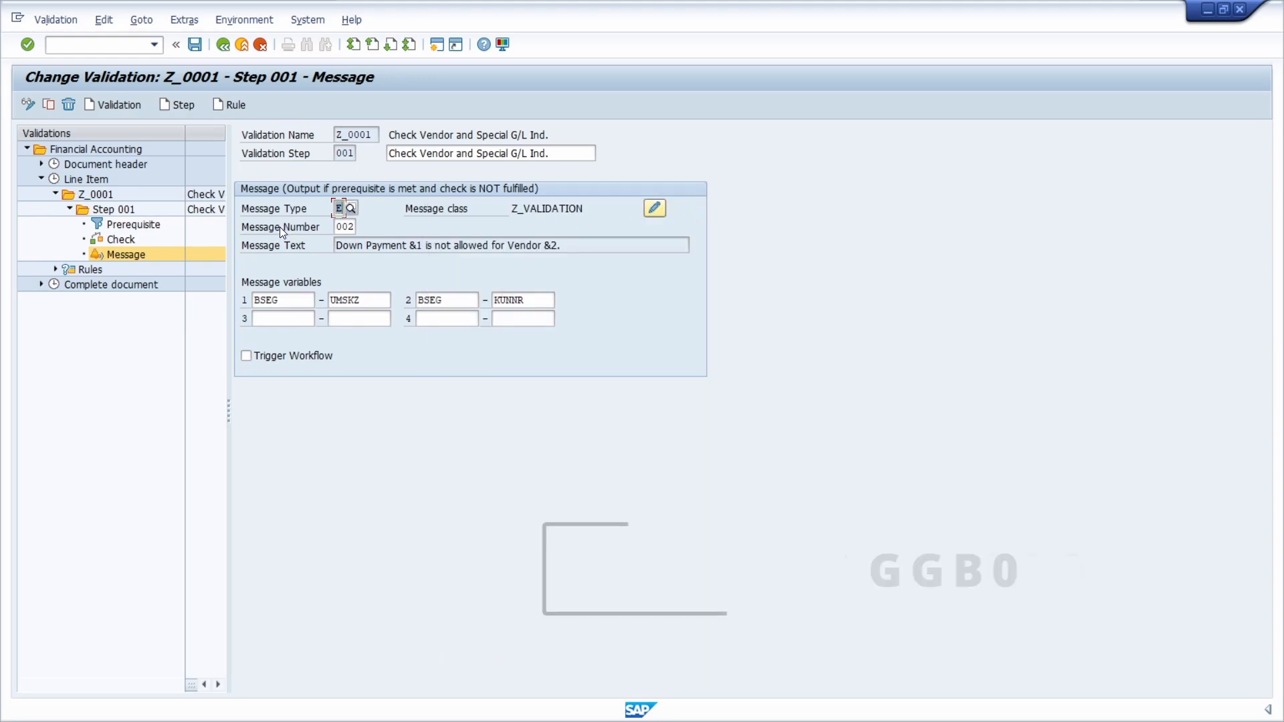
Step: Start transaction GGB0 with /nggb0 and select the Asset Accounting application area
left_click(118, 45)
type("/n")
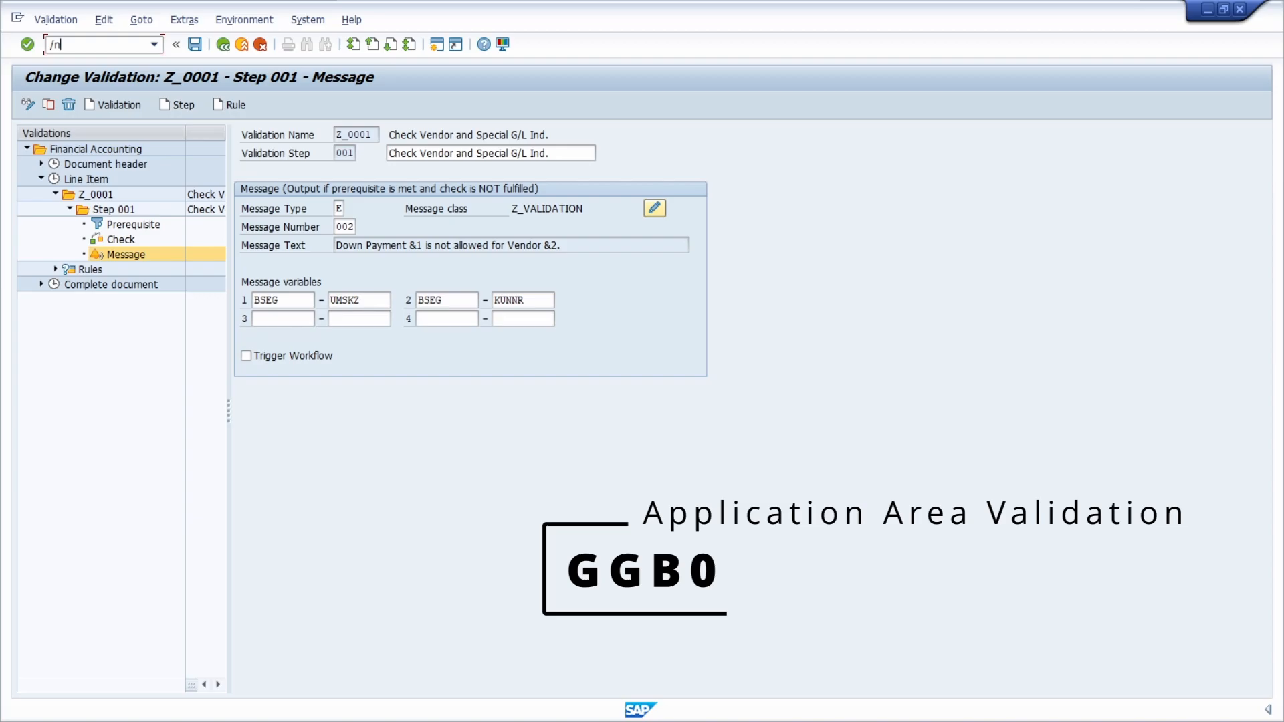
type("ggb0")
key("Return")
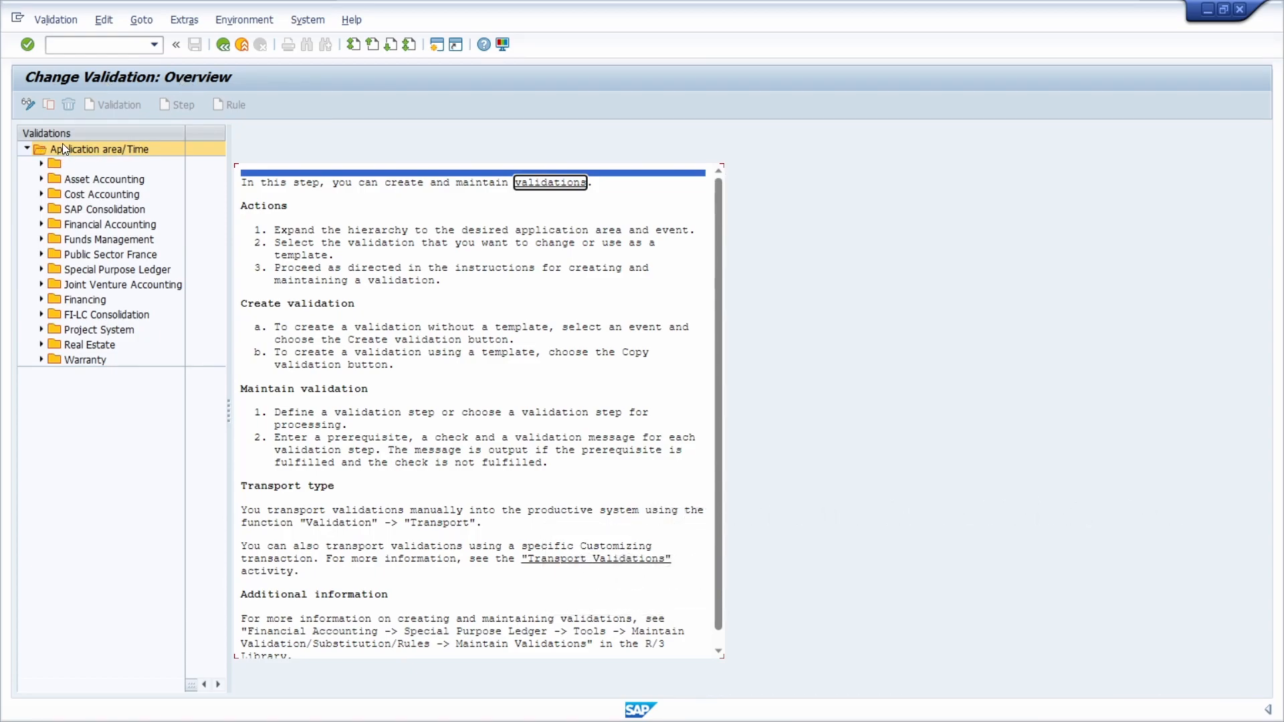
left_click(67, 177)
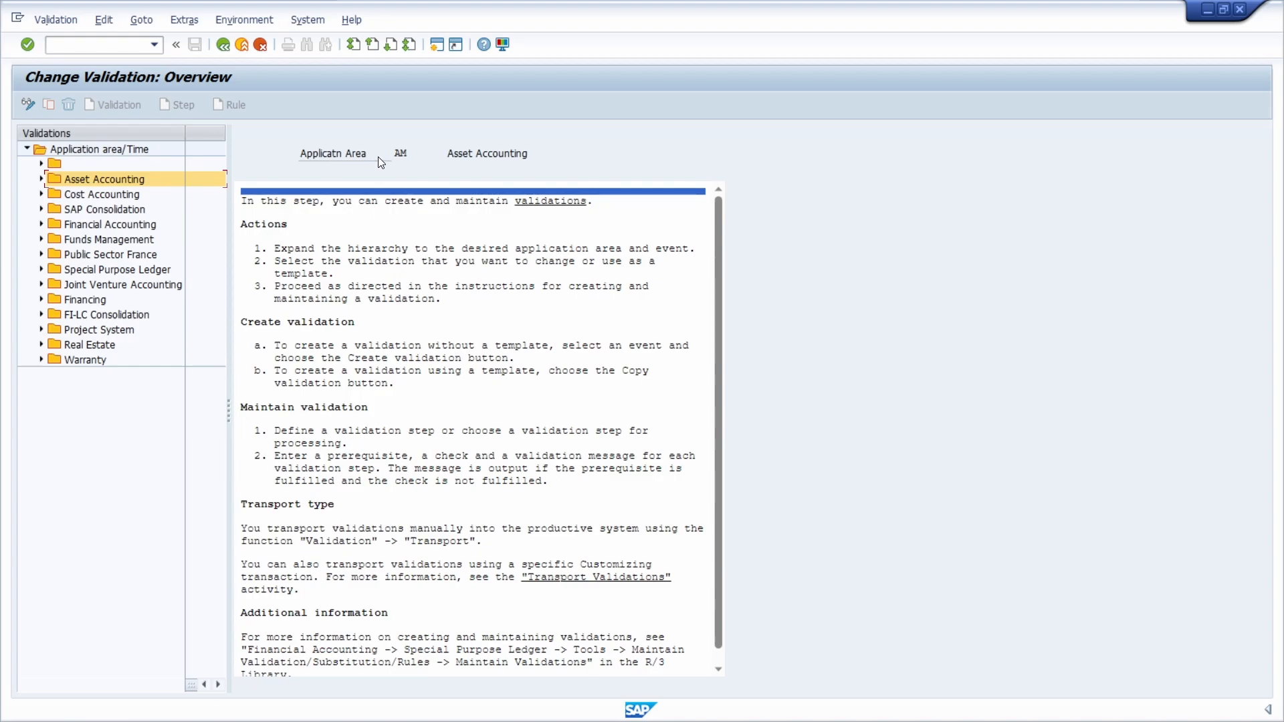
Step: Browse the Cost Accounting, SAP Consolidation and Financial Accounting areas, and expand Financial Accounting to its Line Item validations
left_click(87, 194)
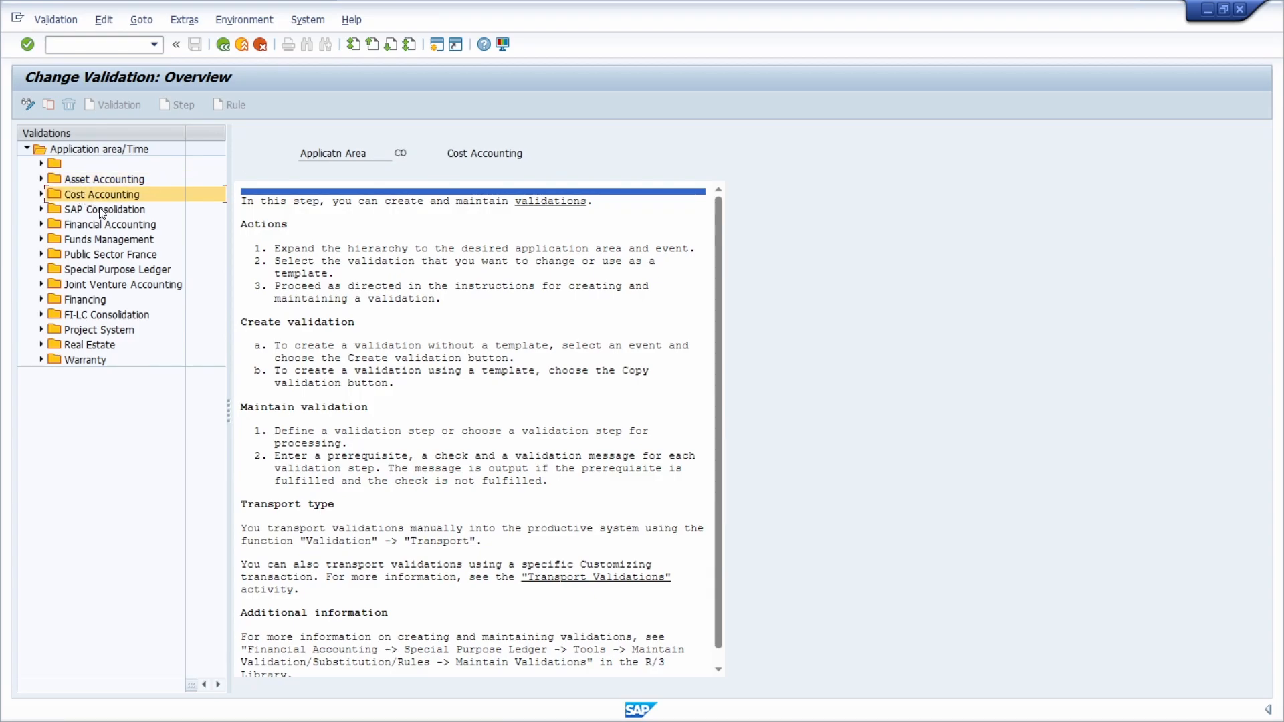
left_click(103, 210)
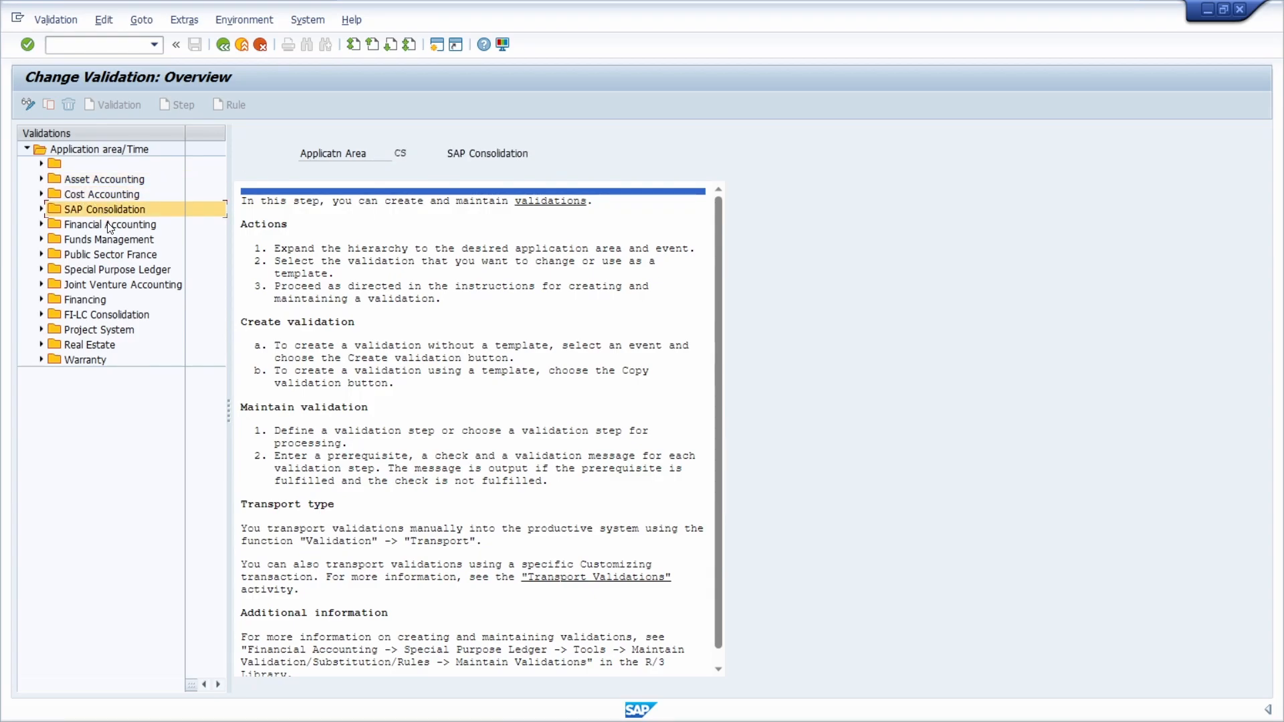
left_click(110, 226)
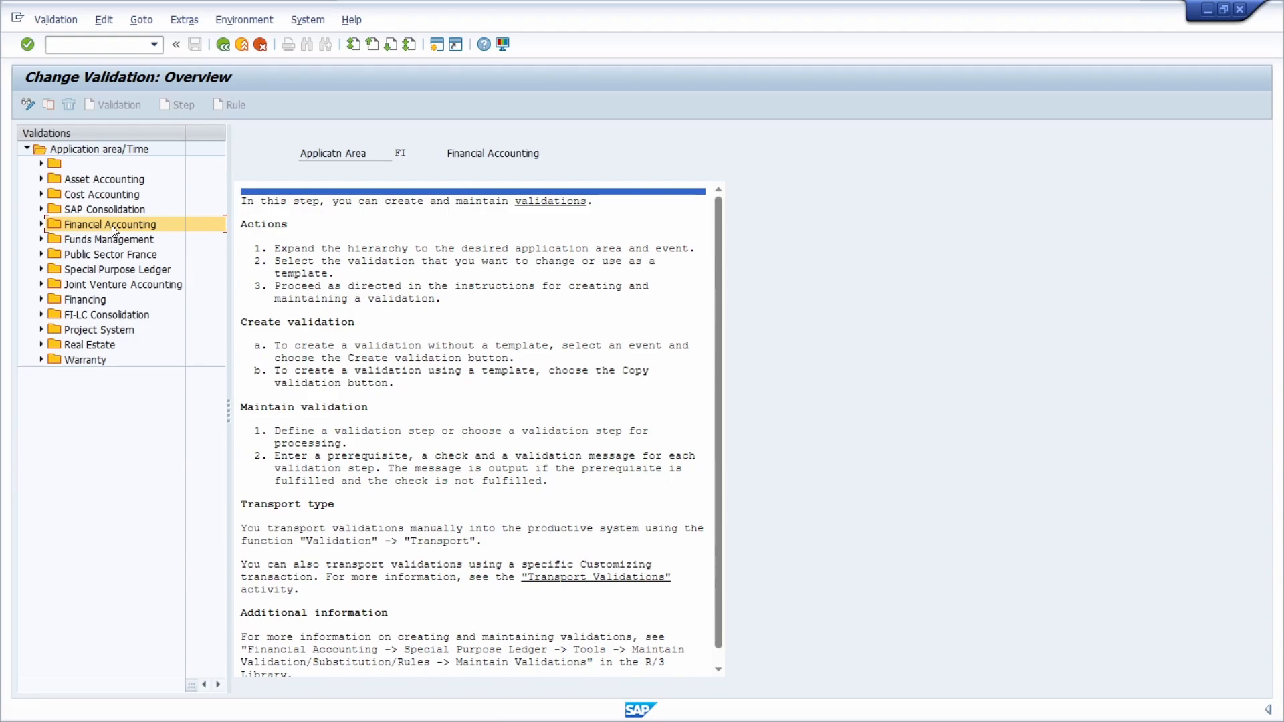
left_click(41, 226)
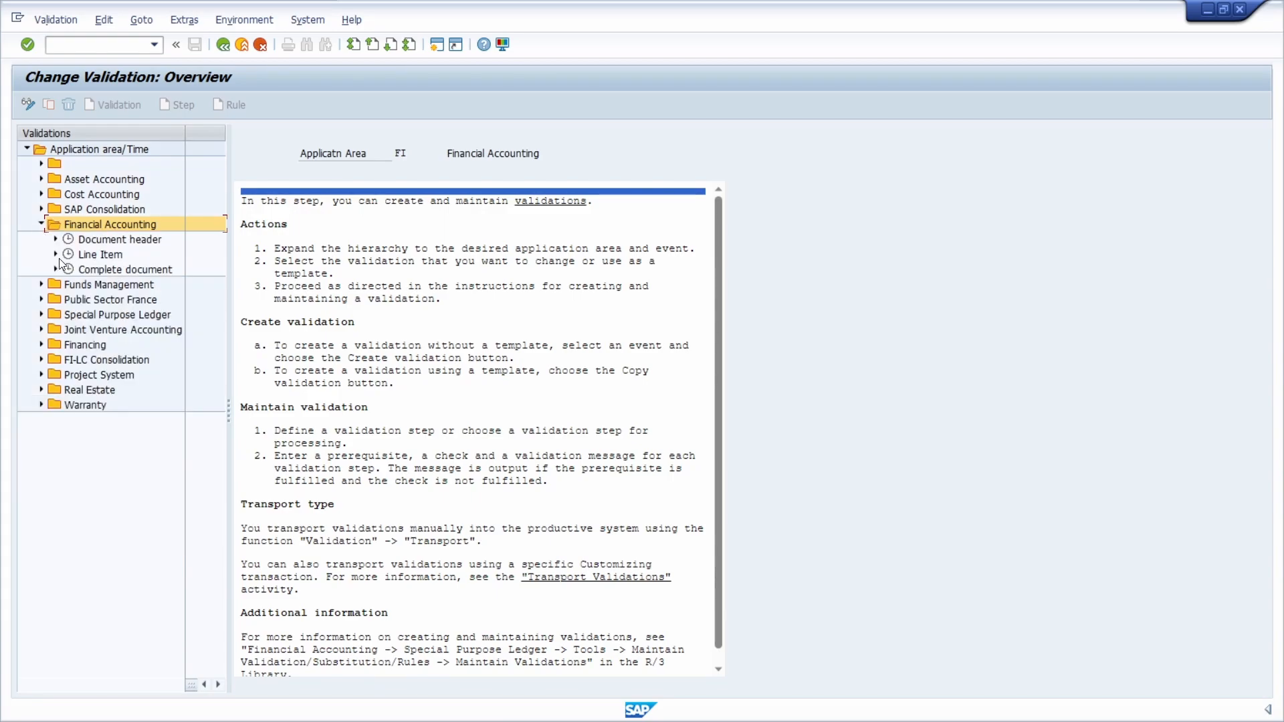
left_click(56, 255)
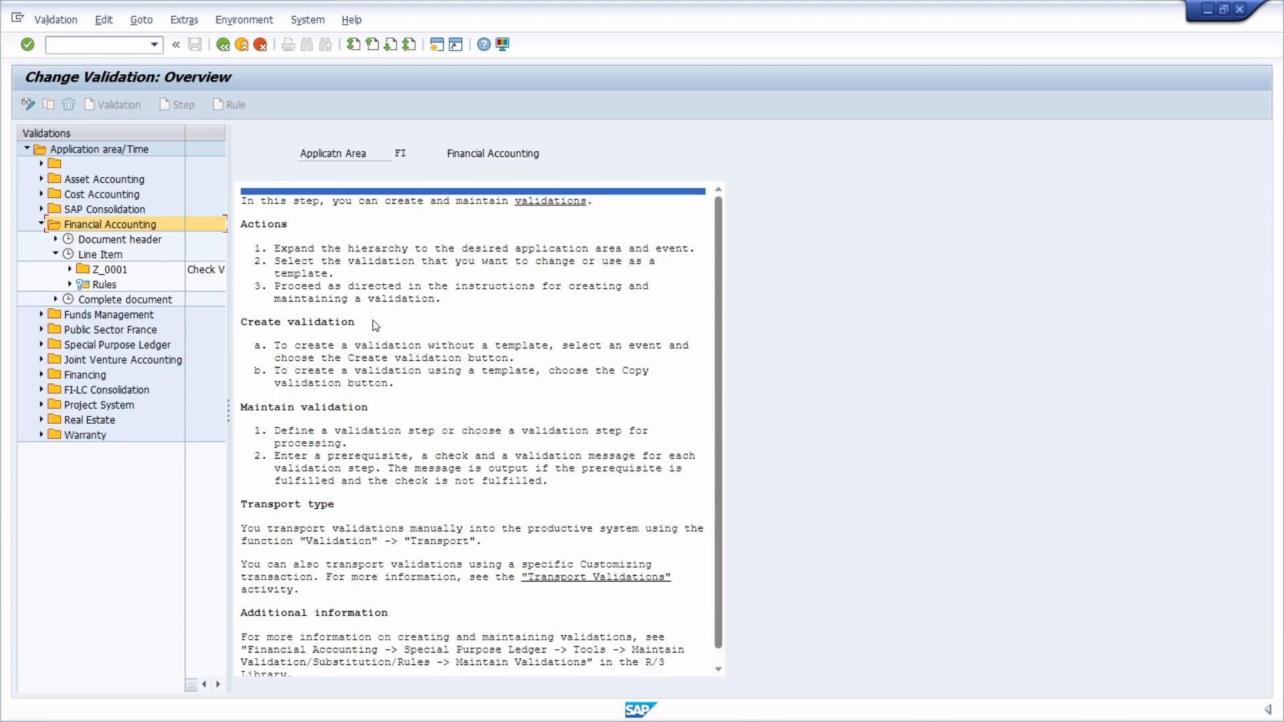
scroll(371, 341, "down", 1)
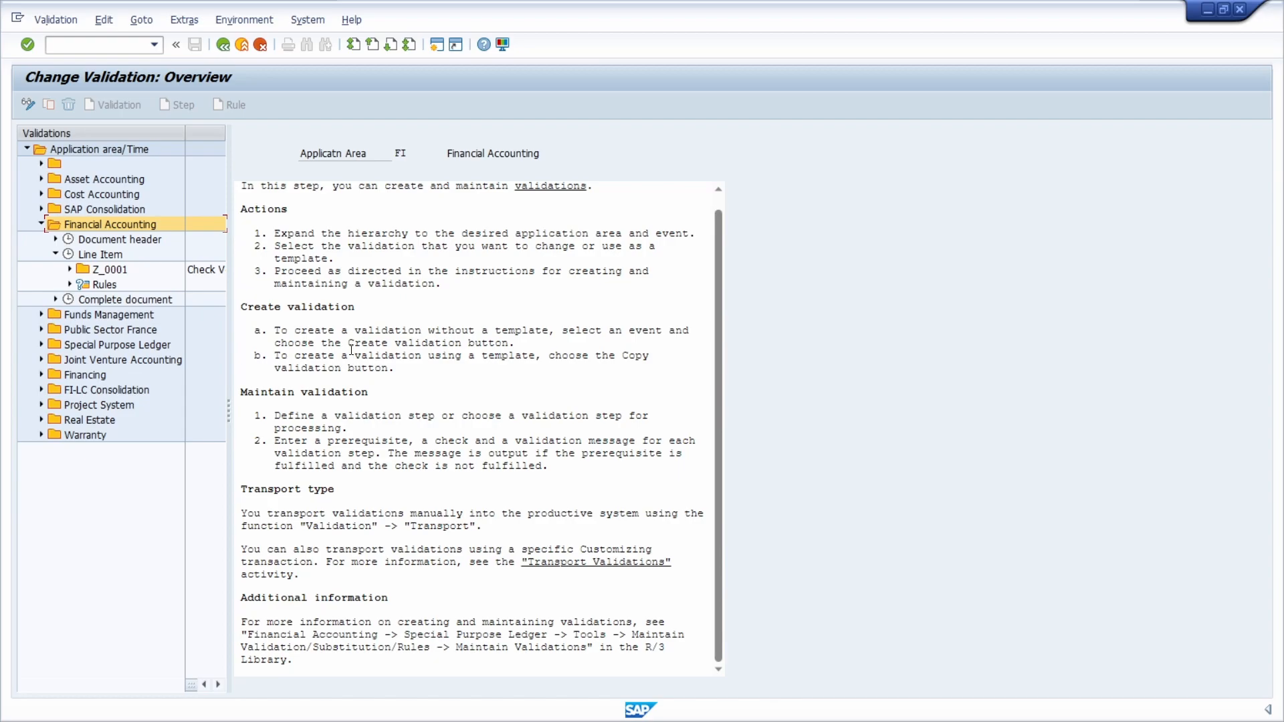
scroll(351, 349, "up", 1)
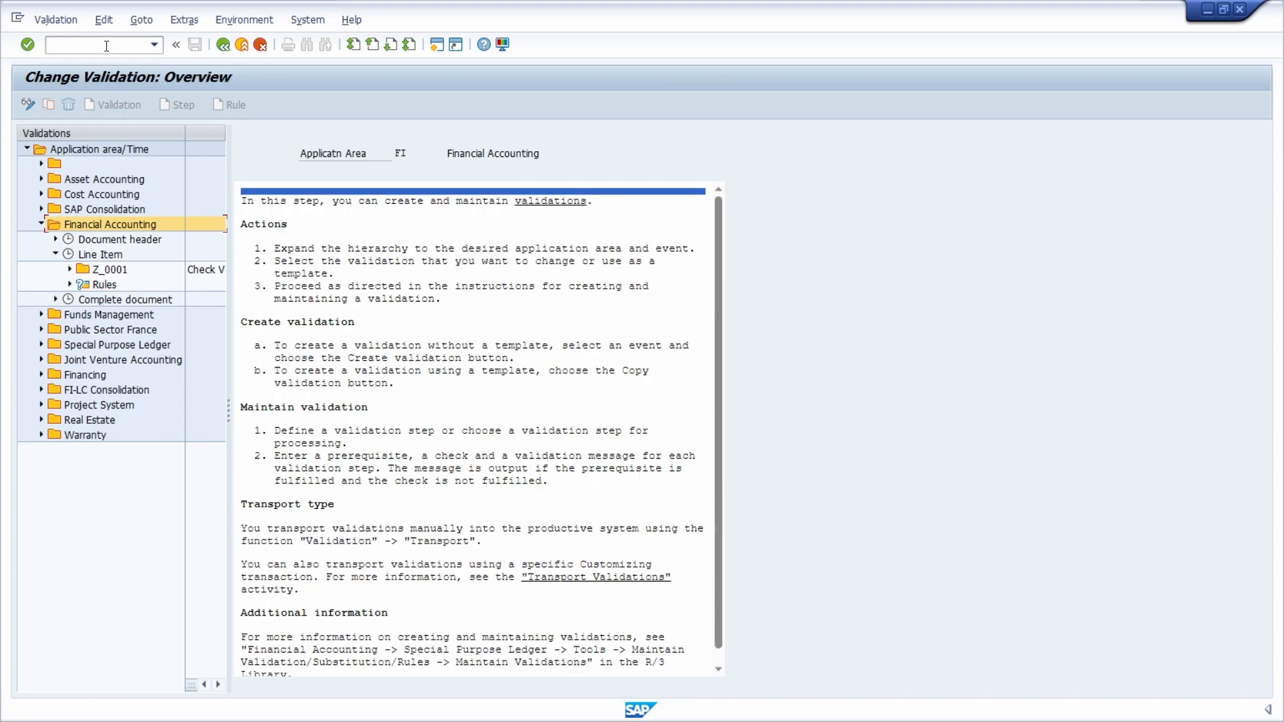
Step: Start transaction OBBH with /nobbh to display the substitutions in accounting documents
type("/nobbh")
key("Return")
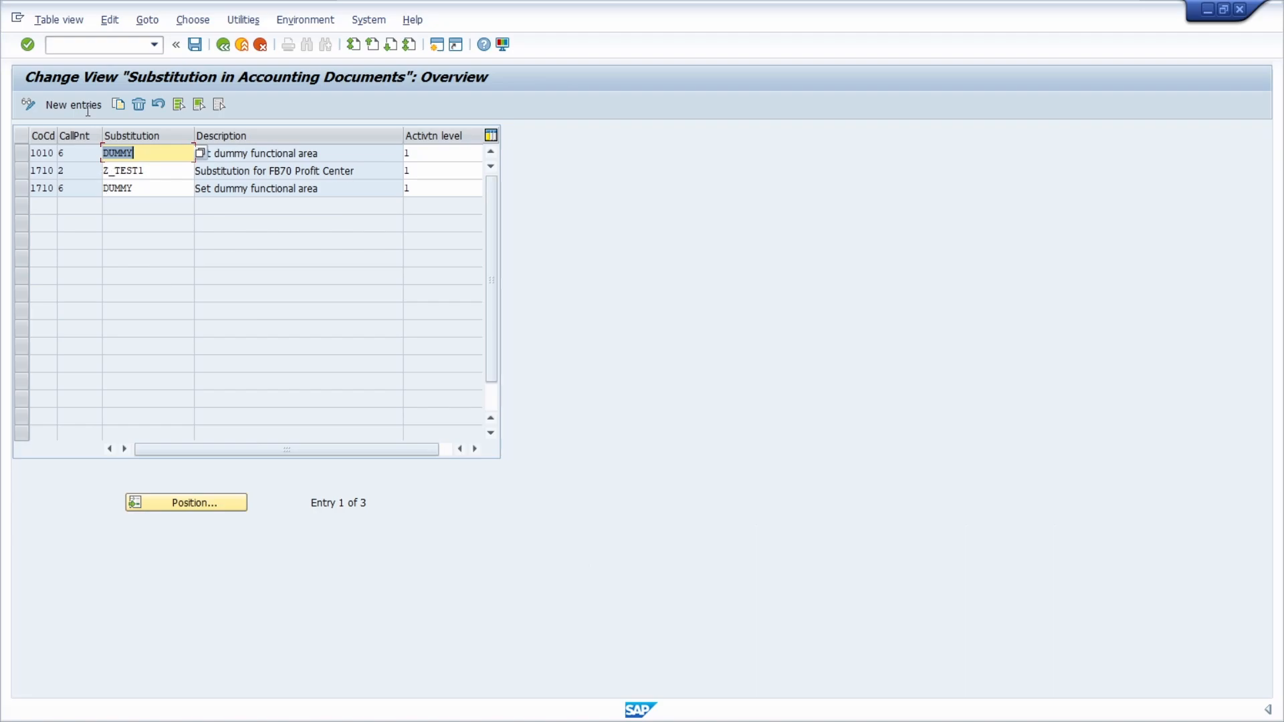
Step: Start transaction OKC9 with /nokc9 to display the callup points for CO substitutions
left_click(94, 45)
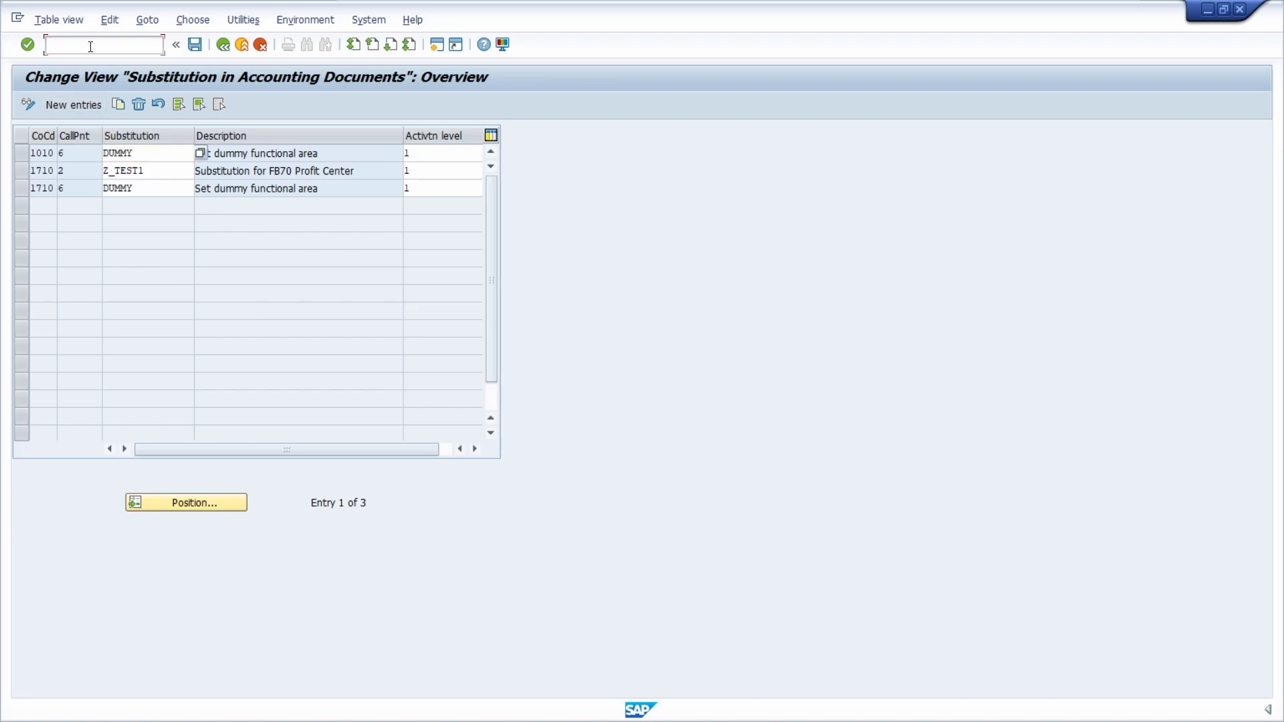
type("/nokc9")
key("Return")
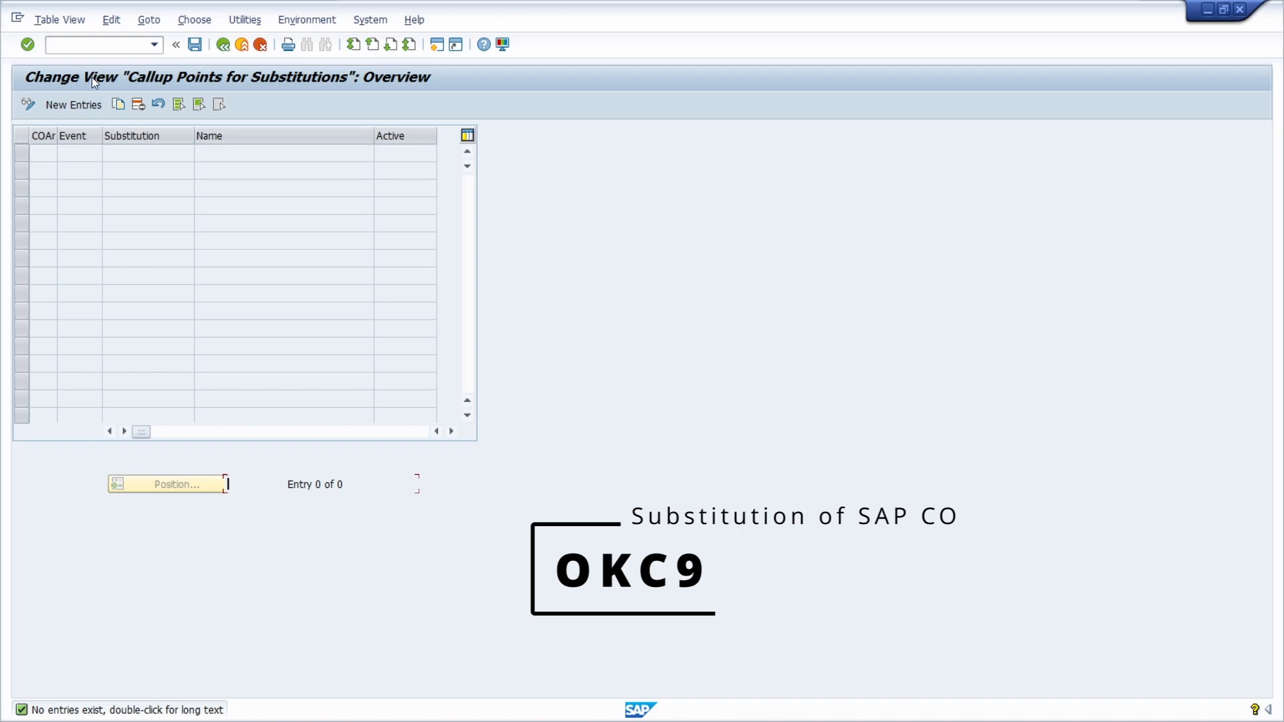
Step: Reopen transaction OBBH, view the header data of substitution Z_TEST1 for company code 1710, and go back to the substitution assignments
left_click(83, 42)
type("/nobb")
key("Return")
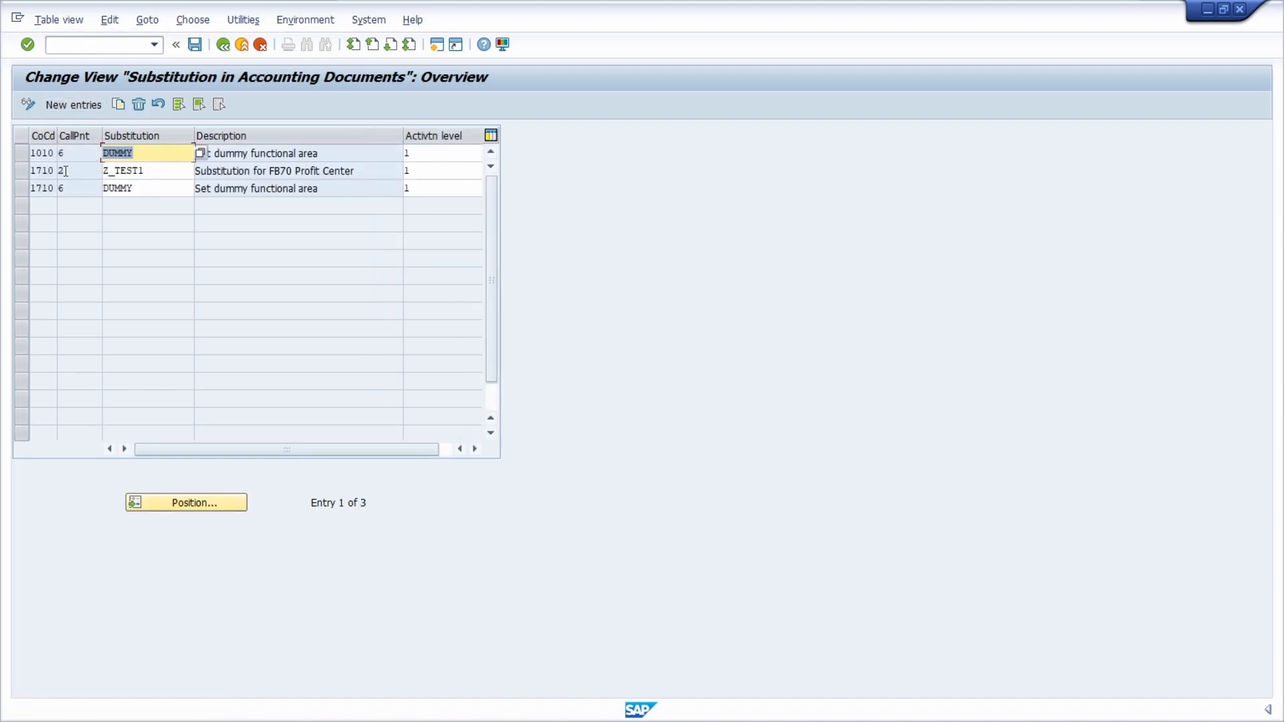
double_click(42, 172)
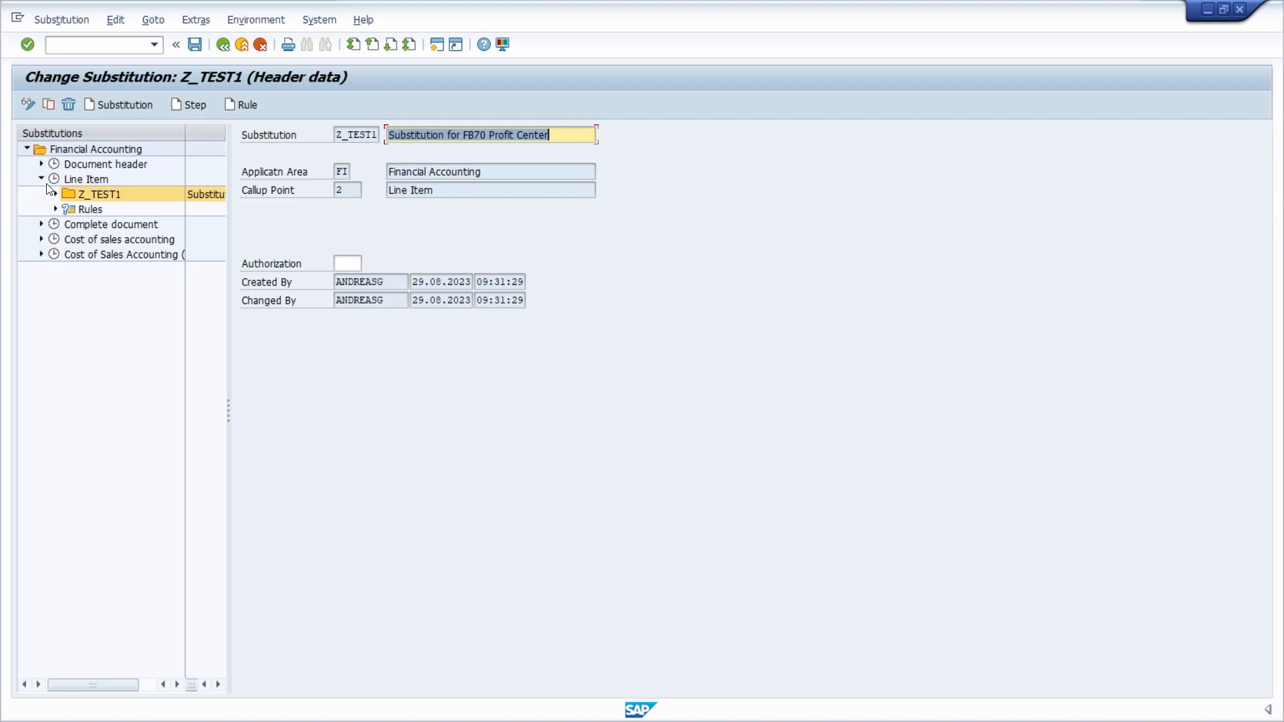
left_click(225, 48)
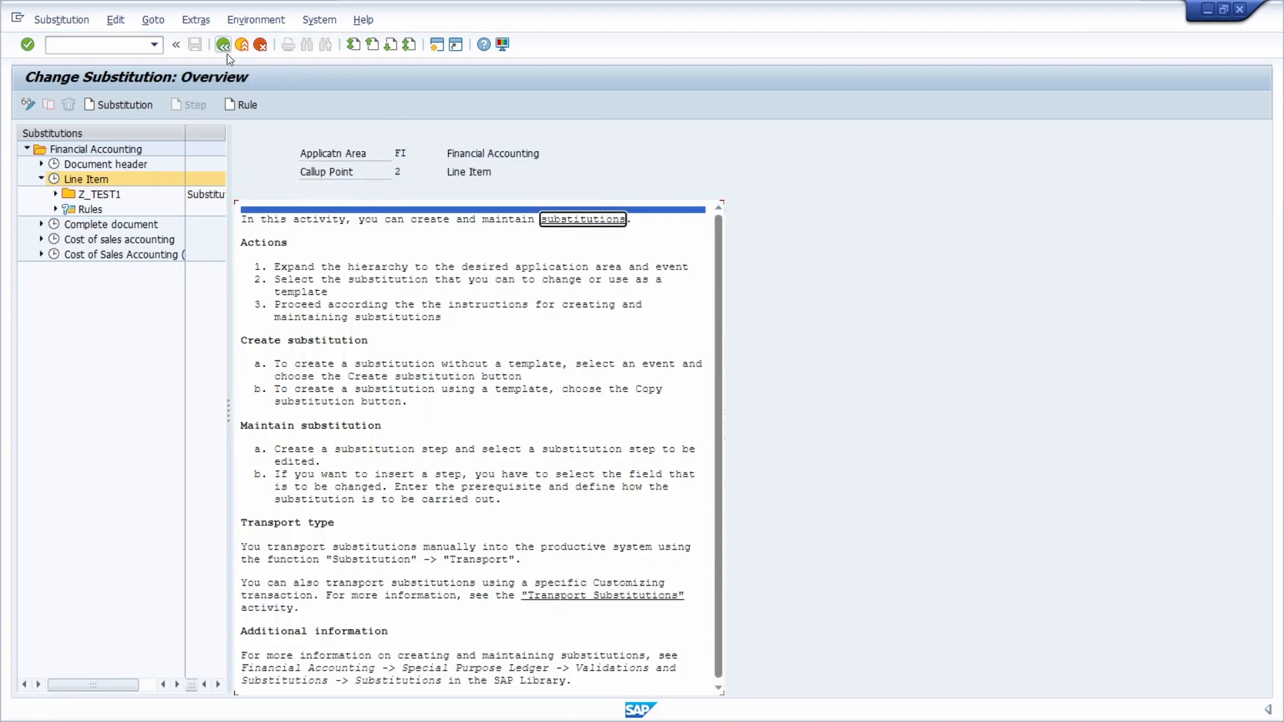
left_click(223, 46)
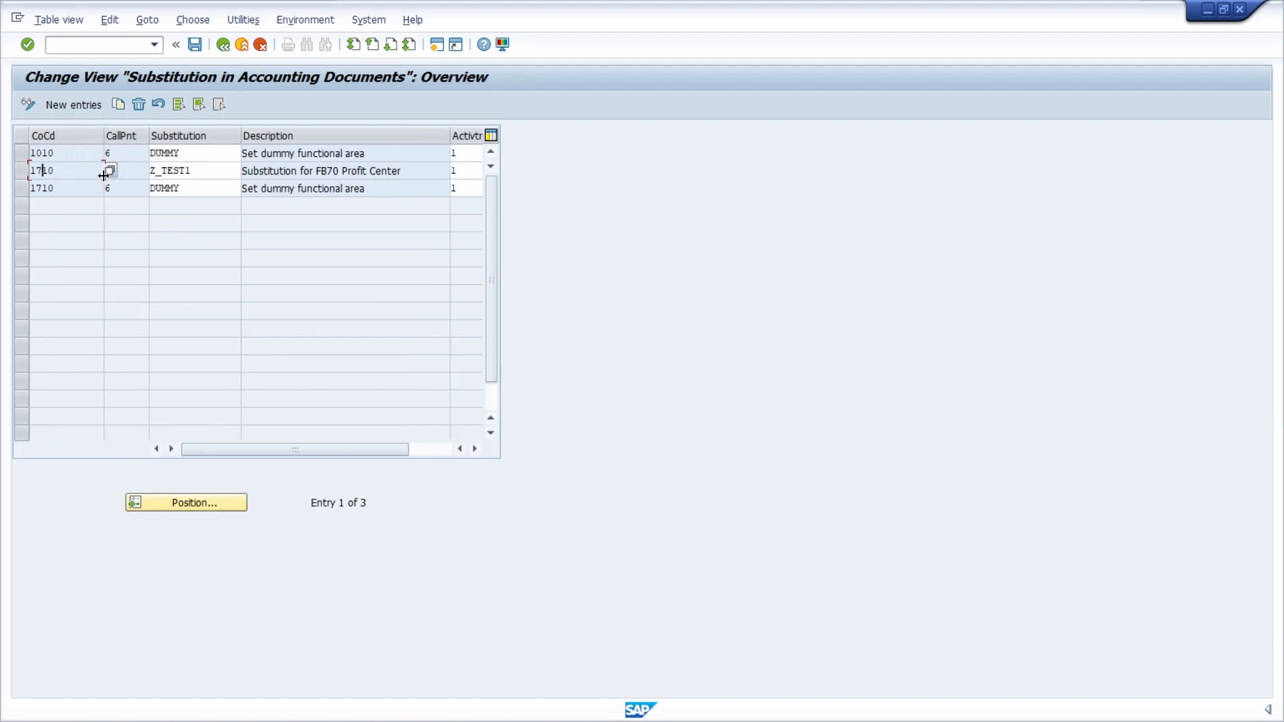
Step: Review the fields of the Z_TEST1 entry and its available callup points, closing the list without choosing one
key("Tab")
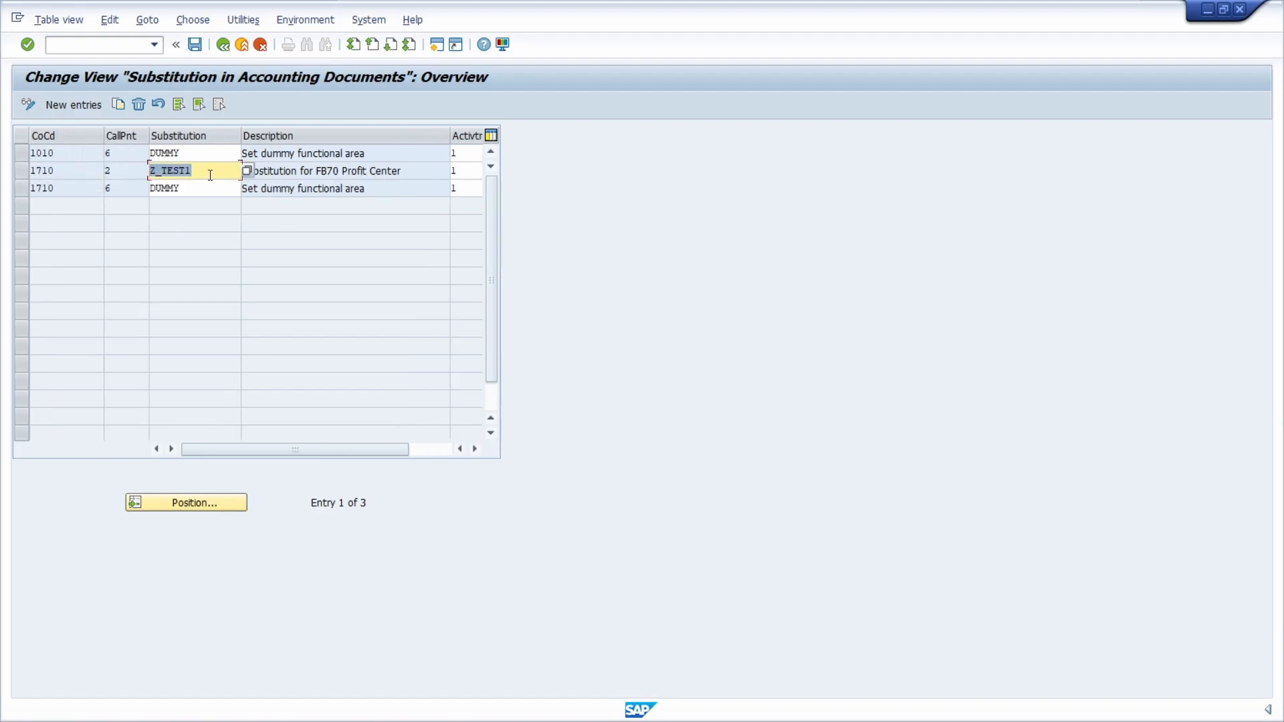
key("shift+Tab")
key("Tab")
left_click(470, 172)
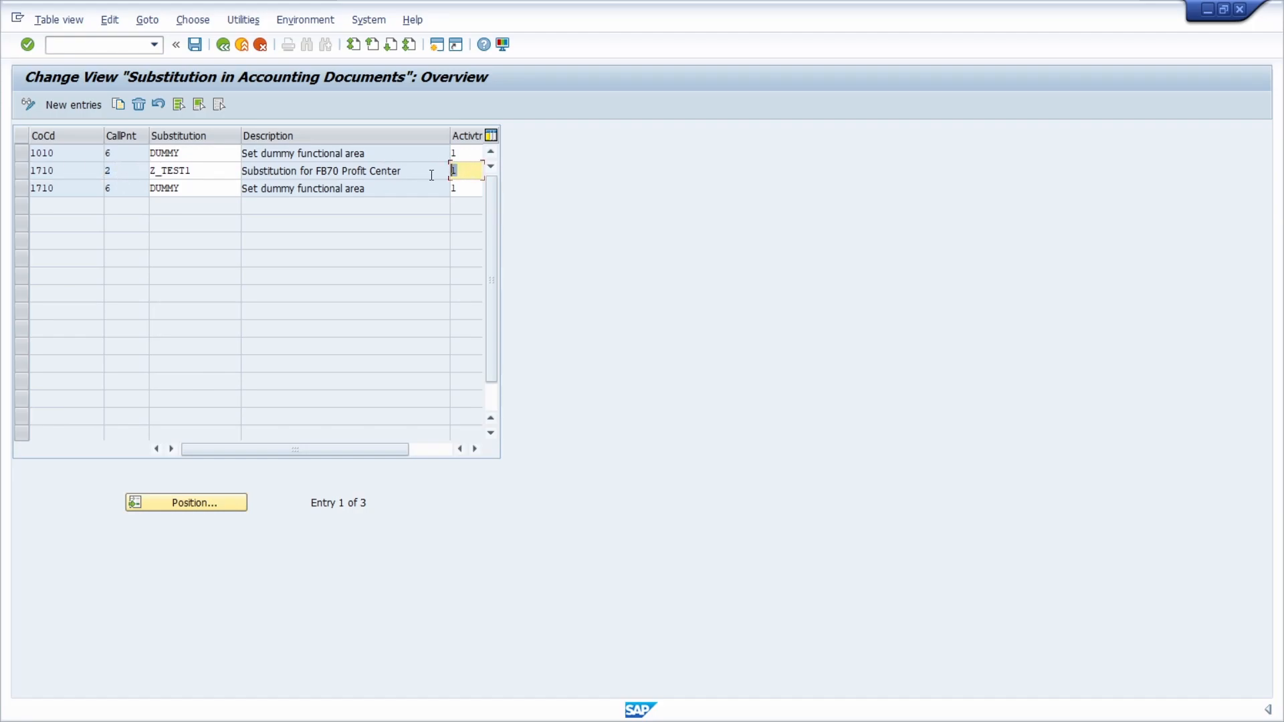
left_click(154, 172)
left_click(120, 174)
key("F4")
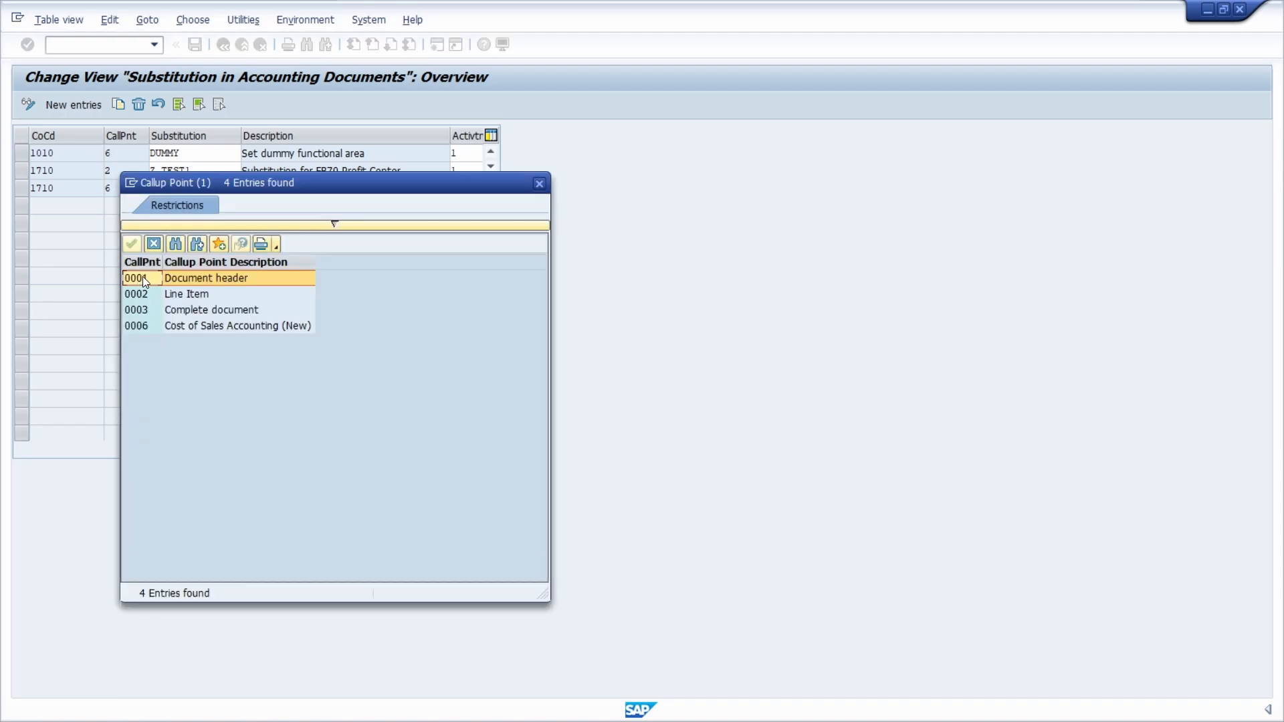
left_click(146, 294)
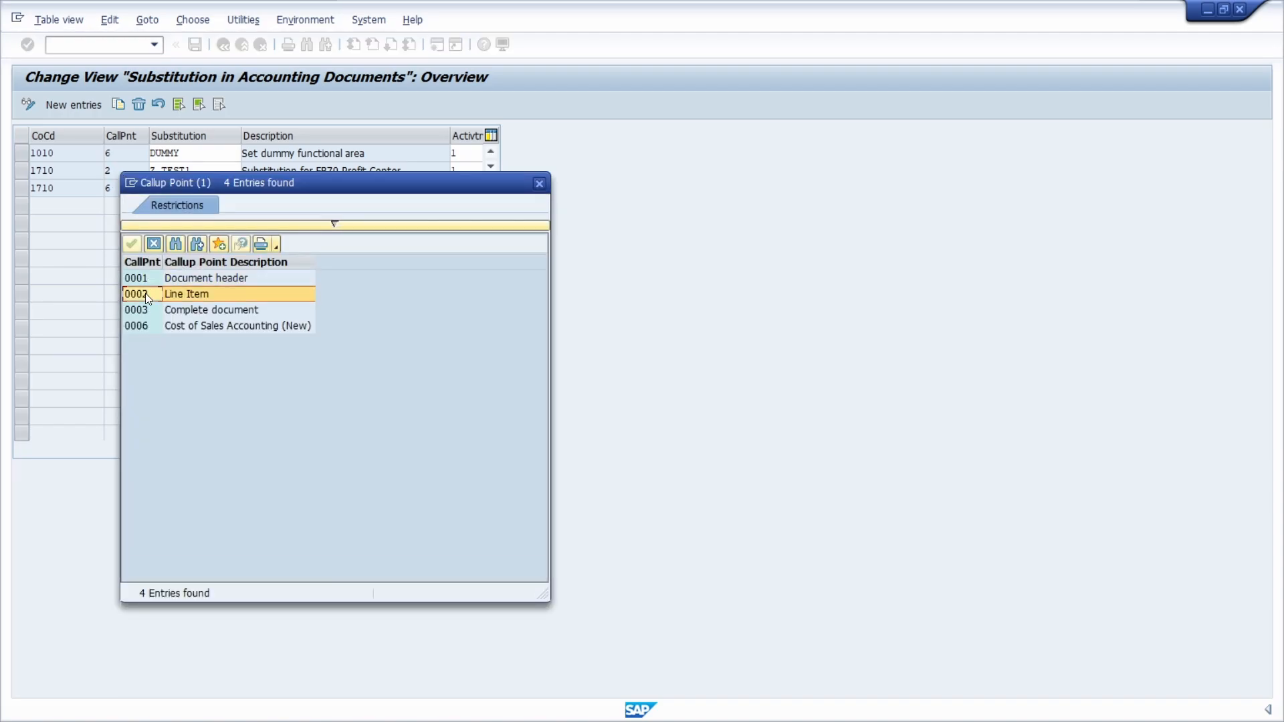
left_click(150, 314)
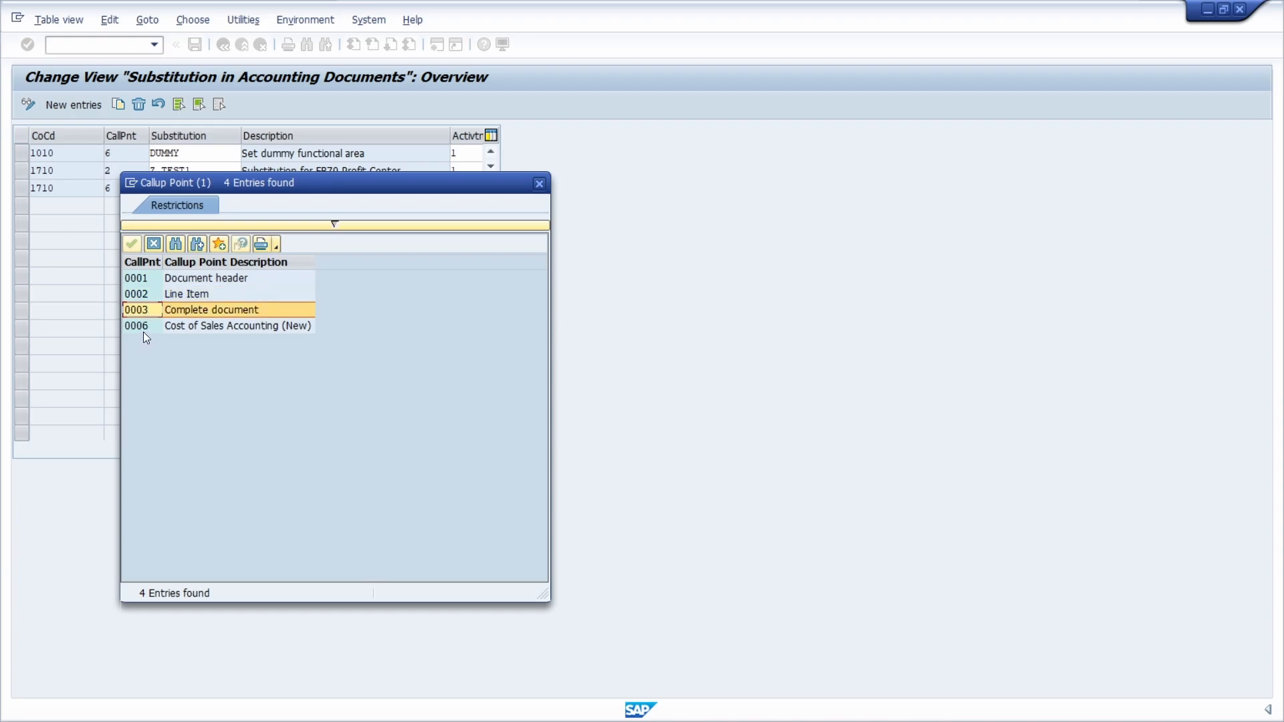
left_click(151, 328)
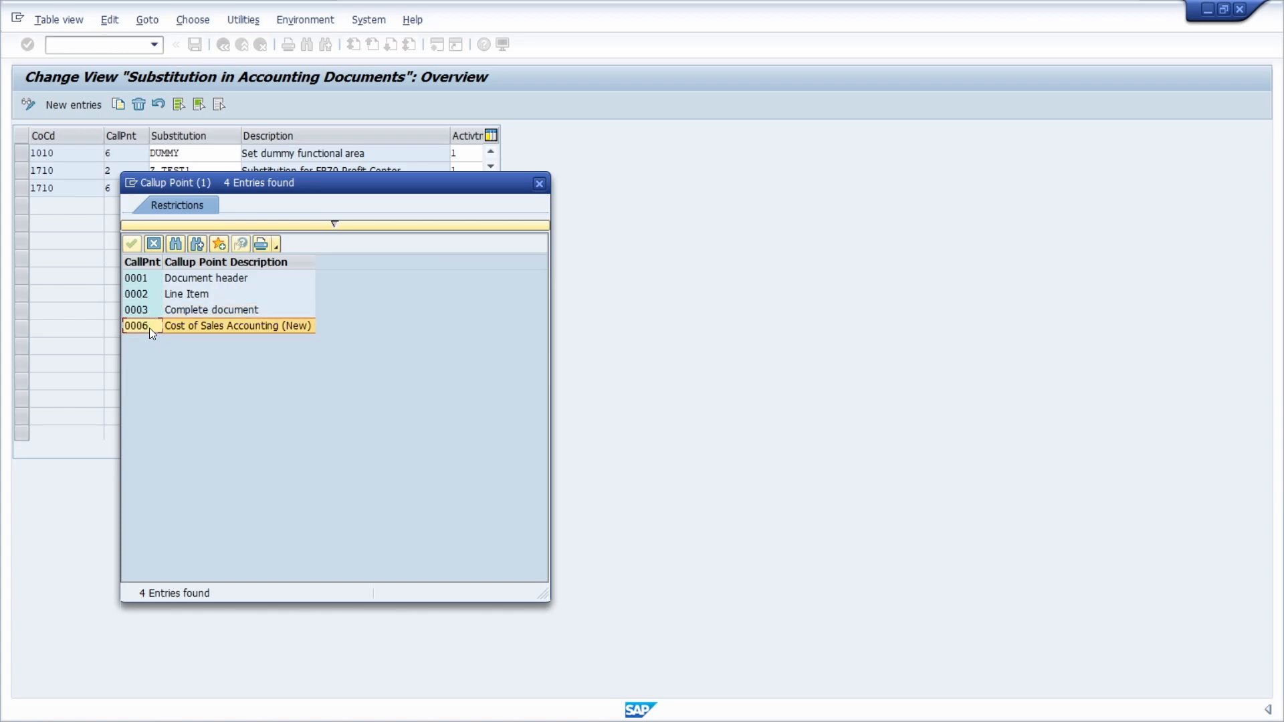
left_click(539, 184)
Step: Display the activation levels available for the Z_TEST1 entry and close the list without choosing one
left_click(470, 173)
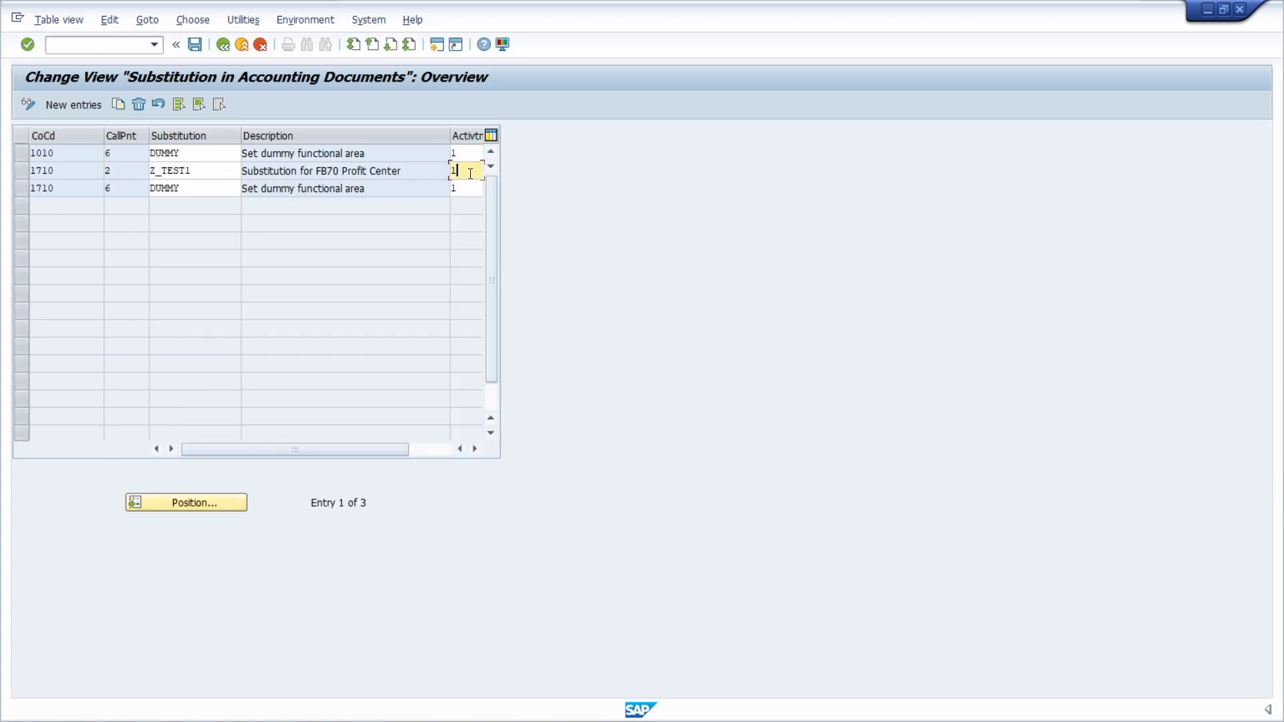
key("F4")
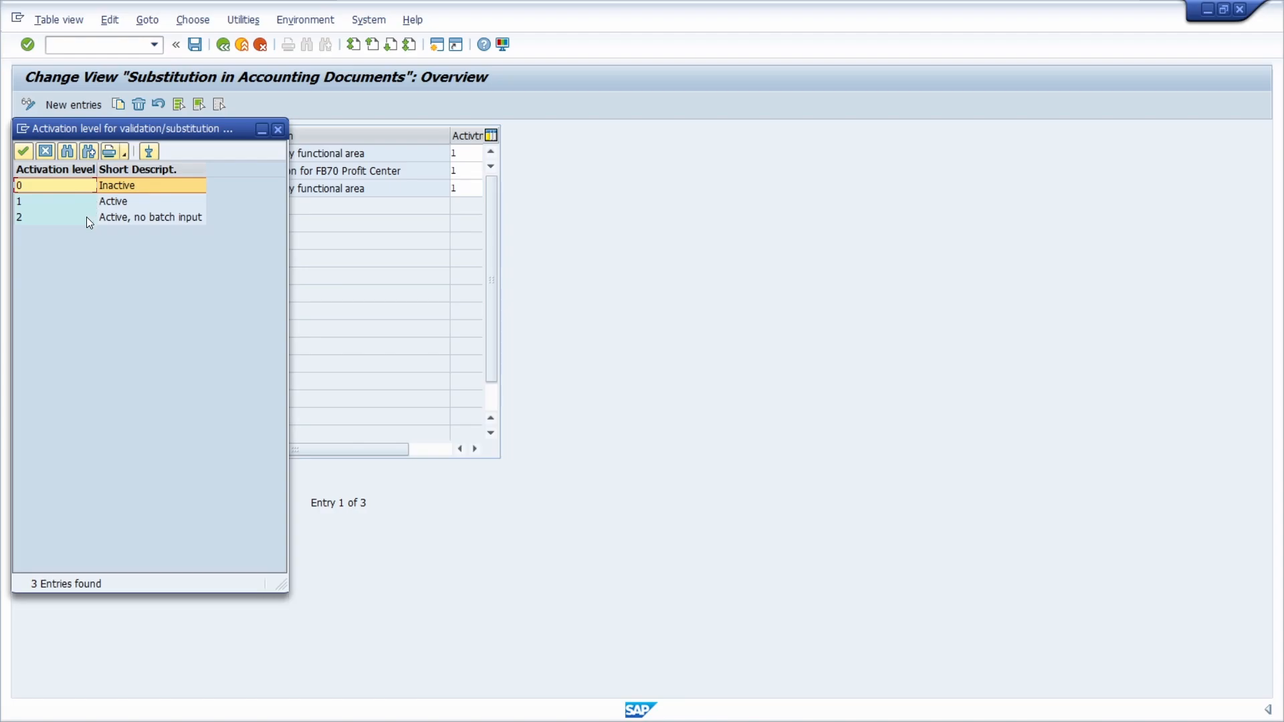
left_click(279, 130)
Step: Open substitution Z_TEST1 of company code 1710 and expand it to display the Step 001 overview
double_click(40, 171)
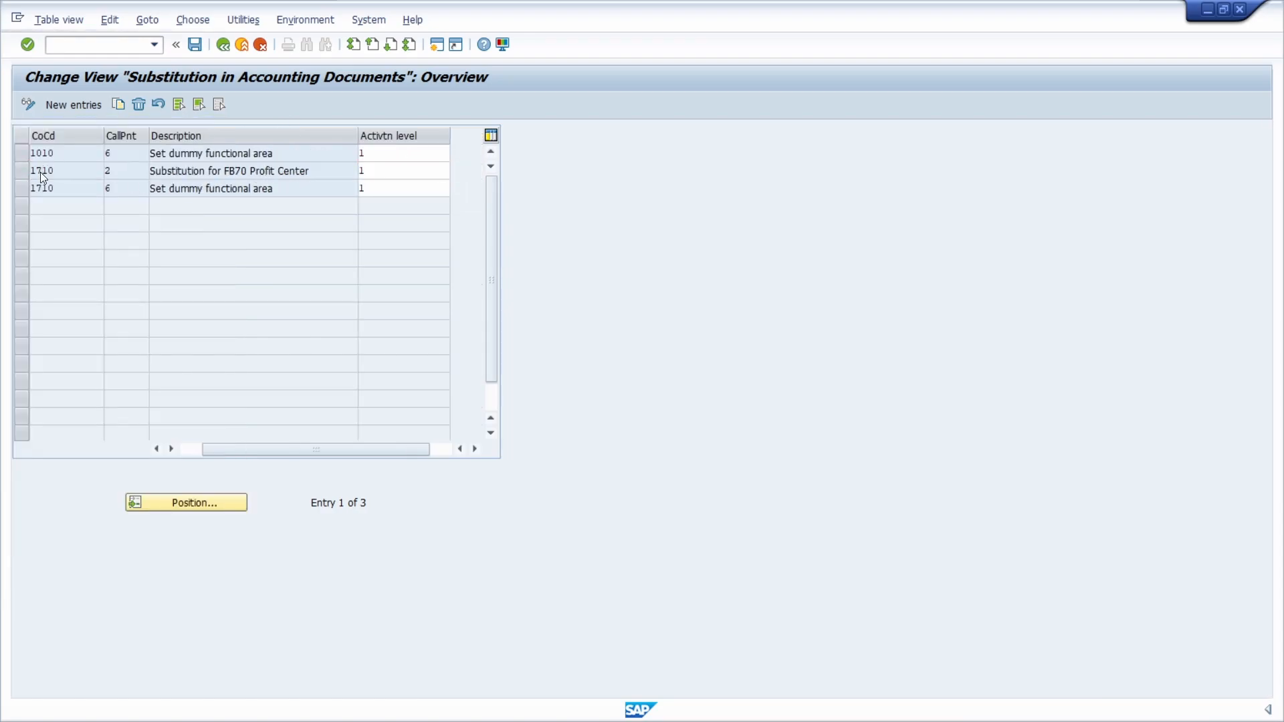
double_click(61, 178)
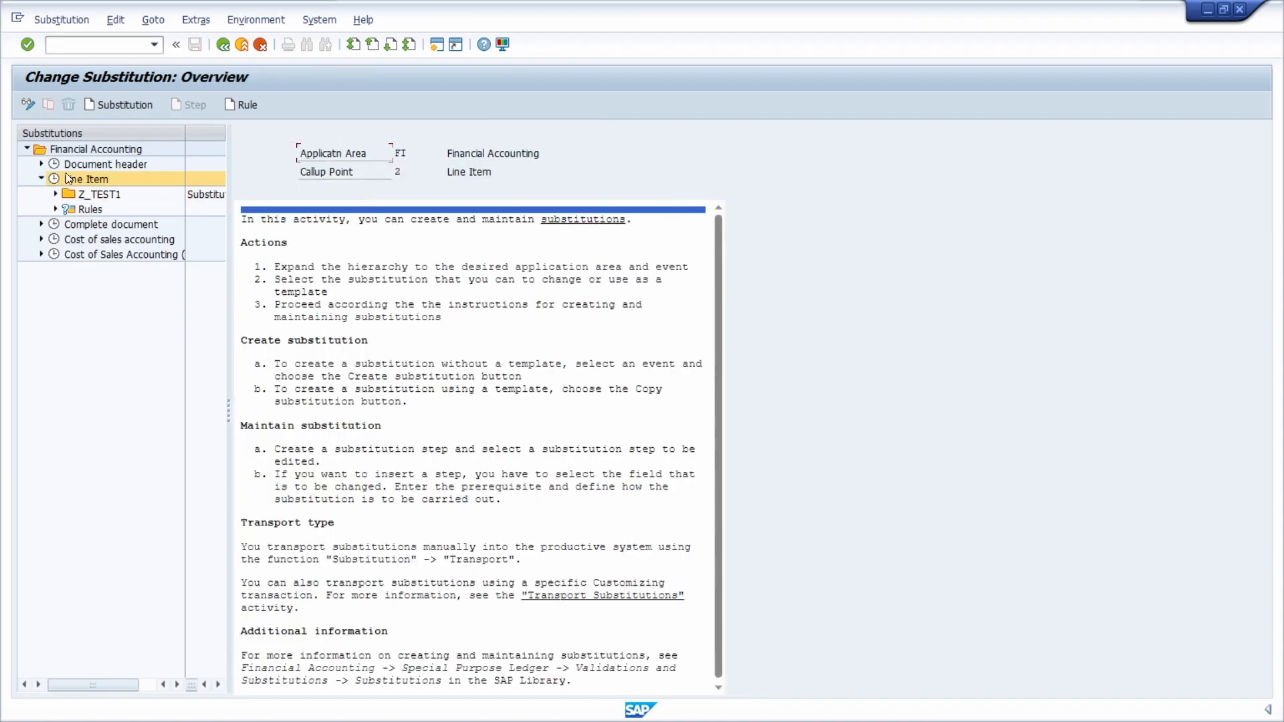
key("F3")
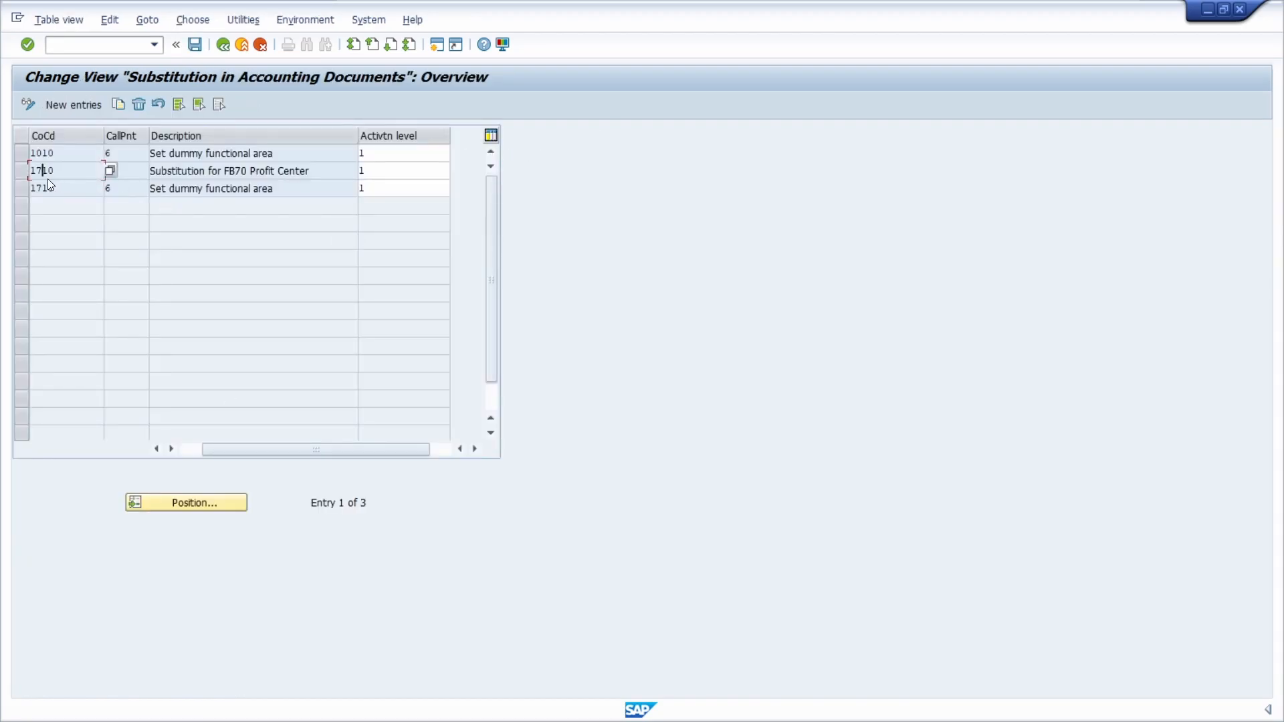
left_click(22, 171)
left_click(305, 20)
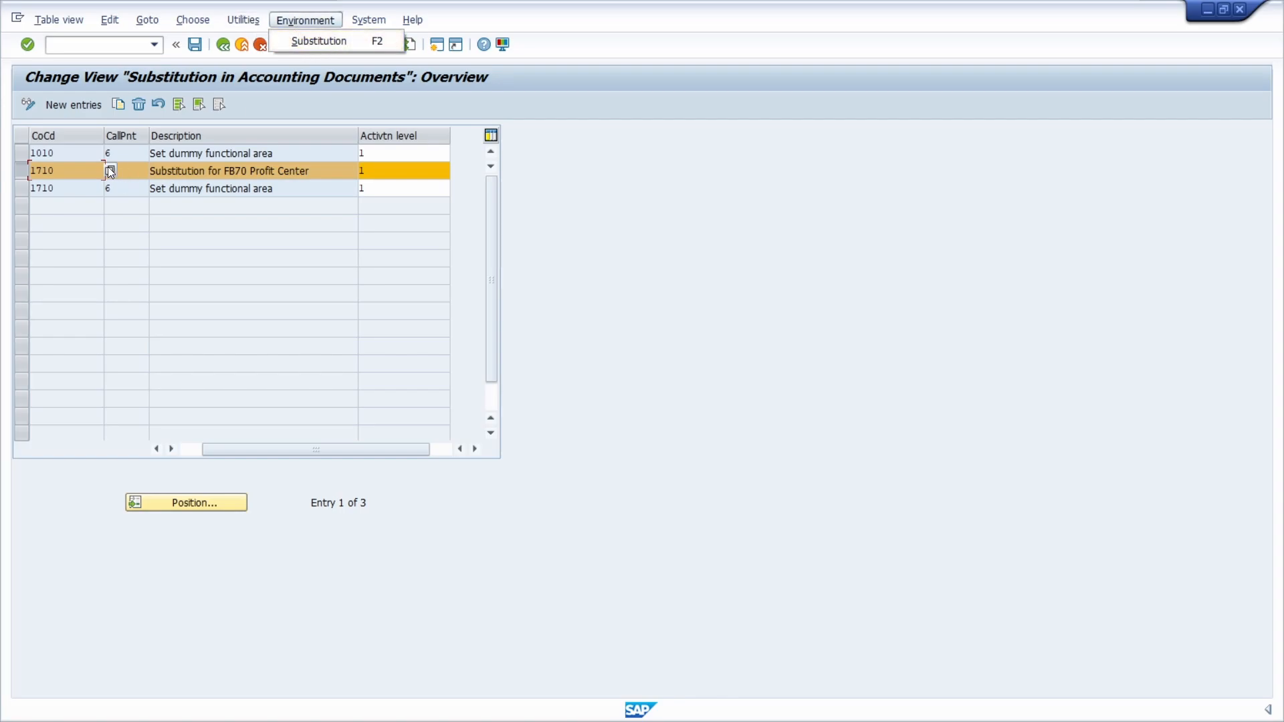
double_click(69, 171)
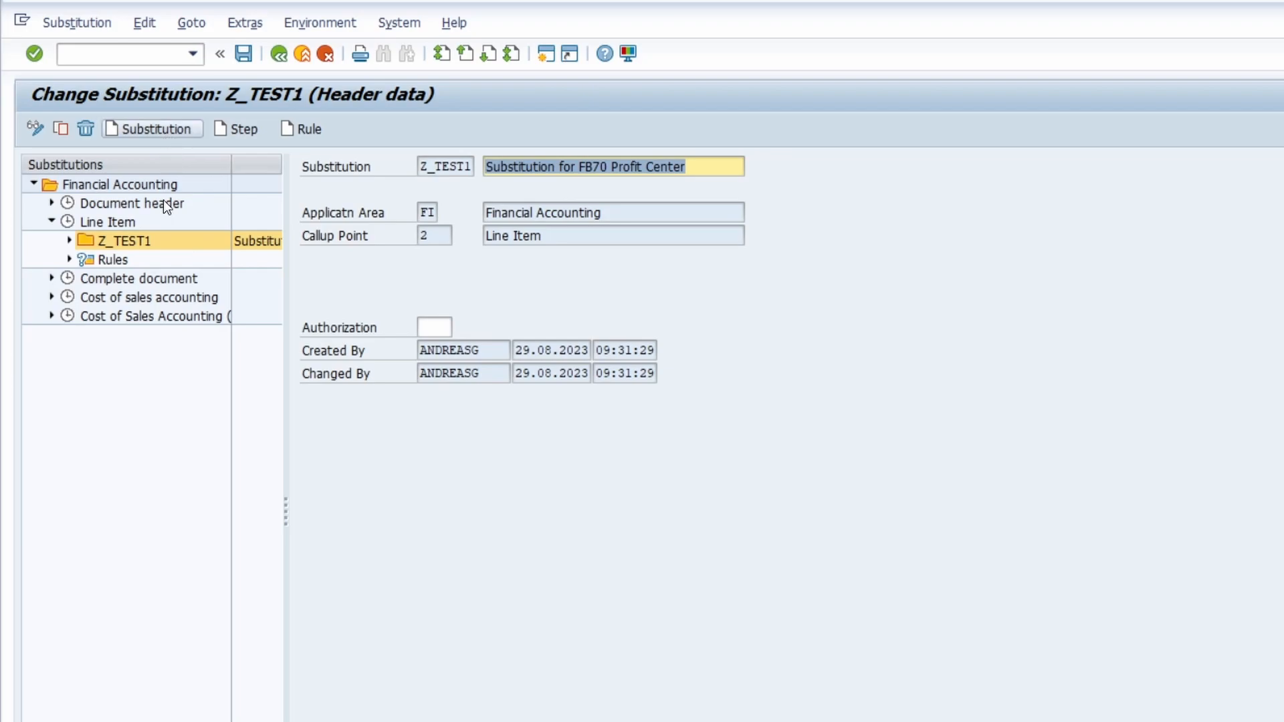
left_click(69, 240)
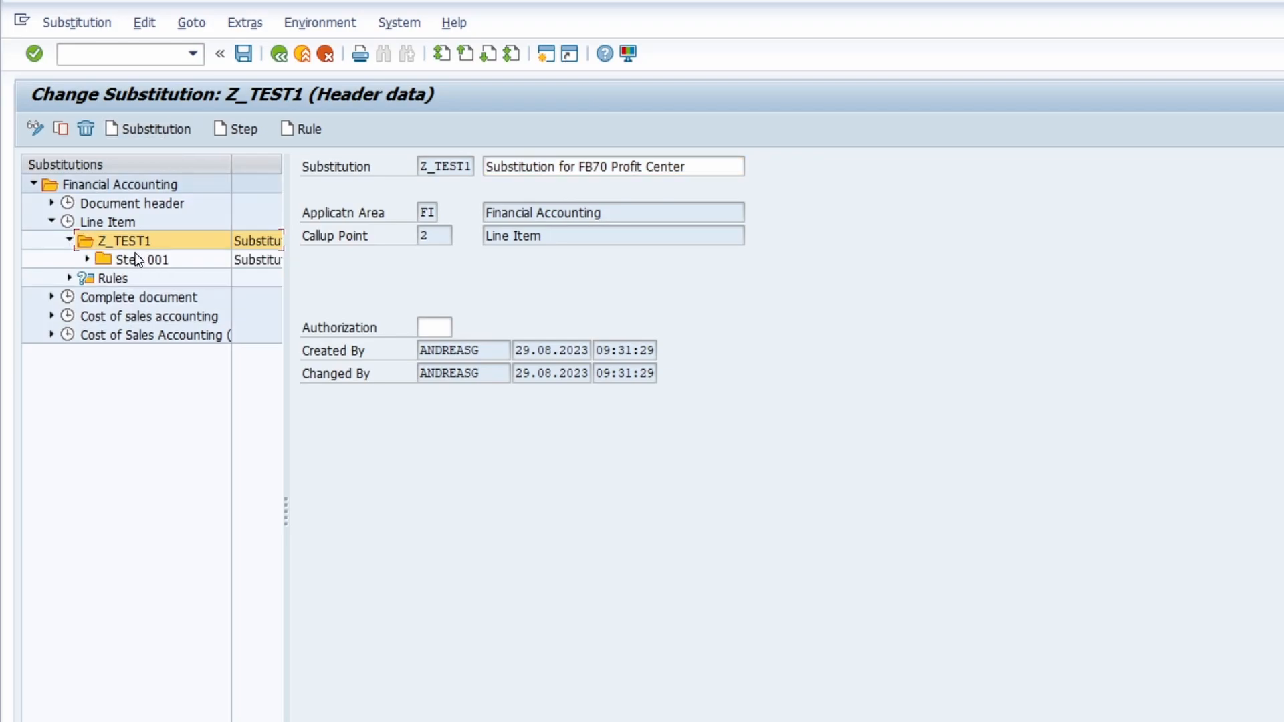
left_click(87, 259)
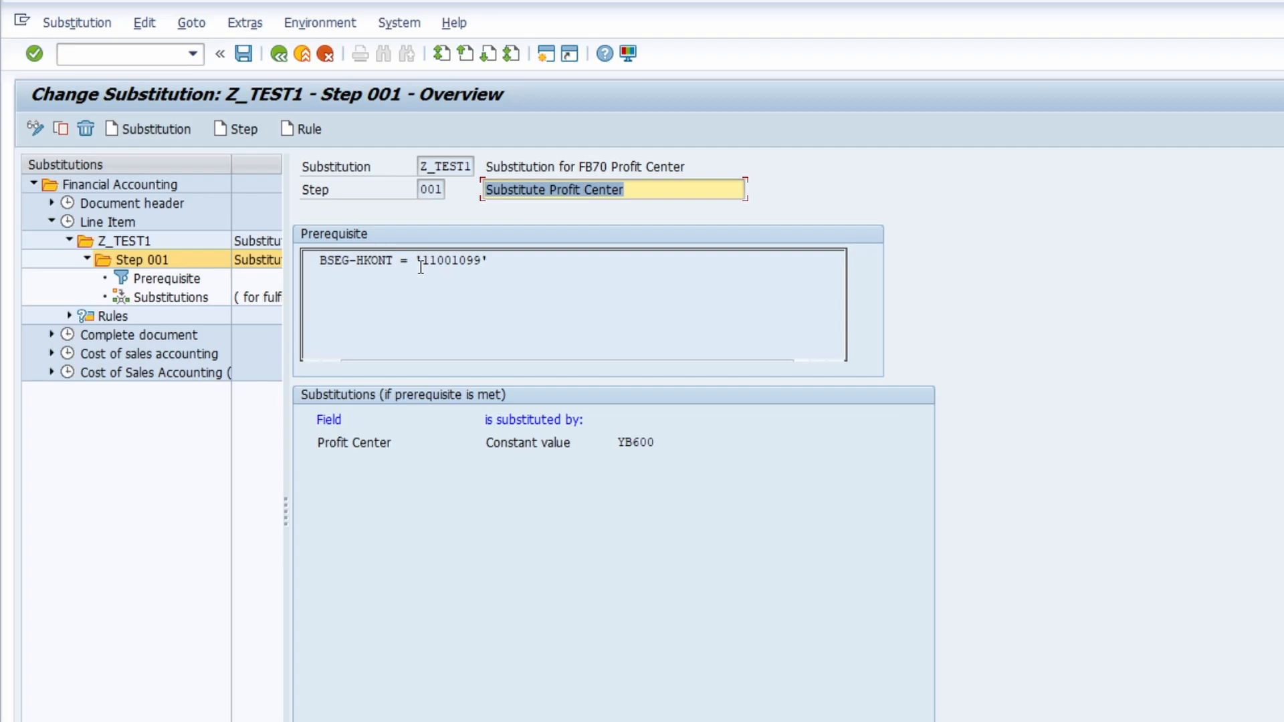
Step: Examine the Step 001 prerequisite with the fields of structure BSEG, and the constant value substituted for the profit center
double_click(194, 281)
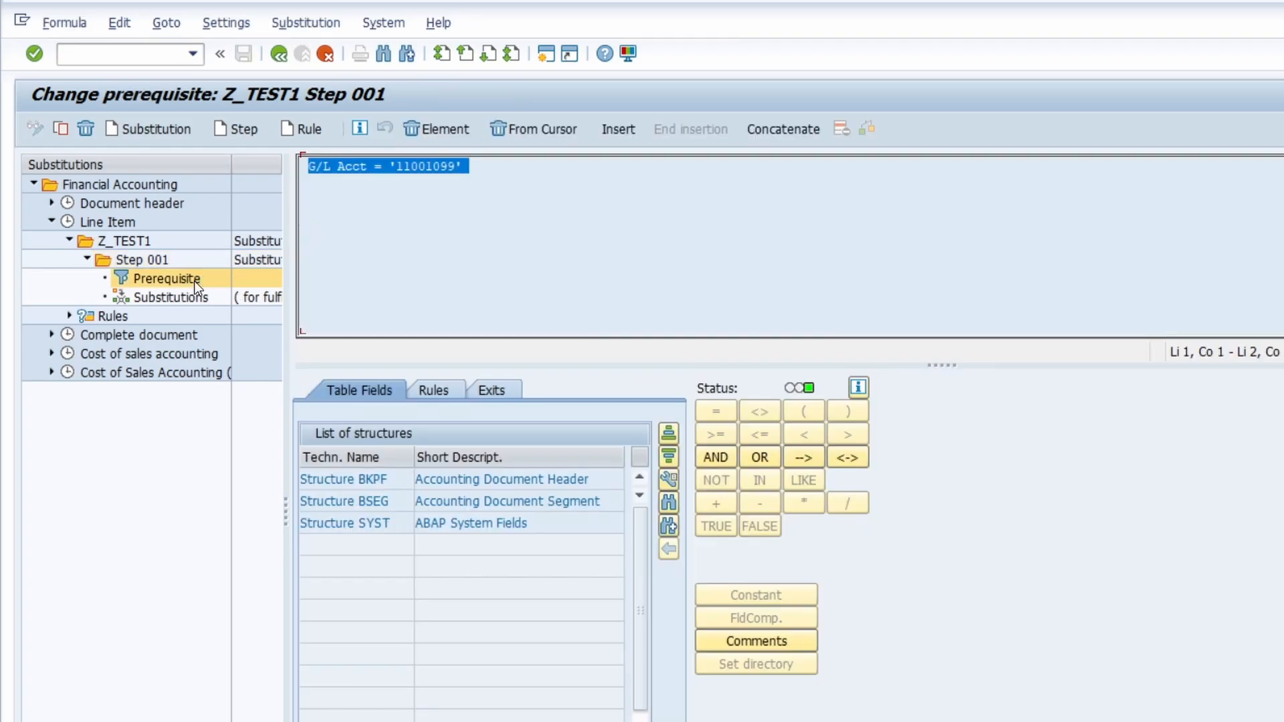
double_click(371, 501)
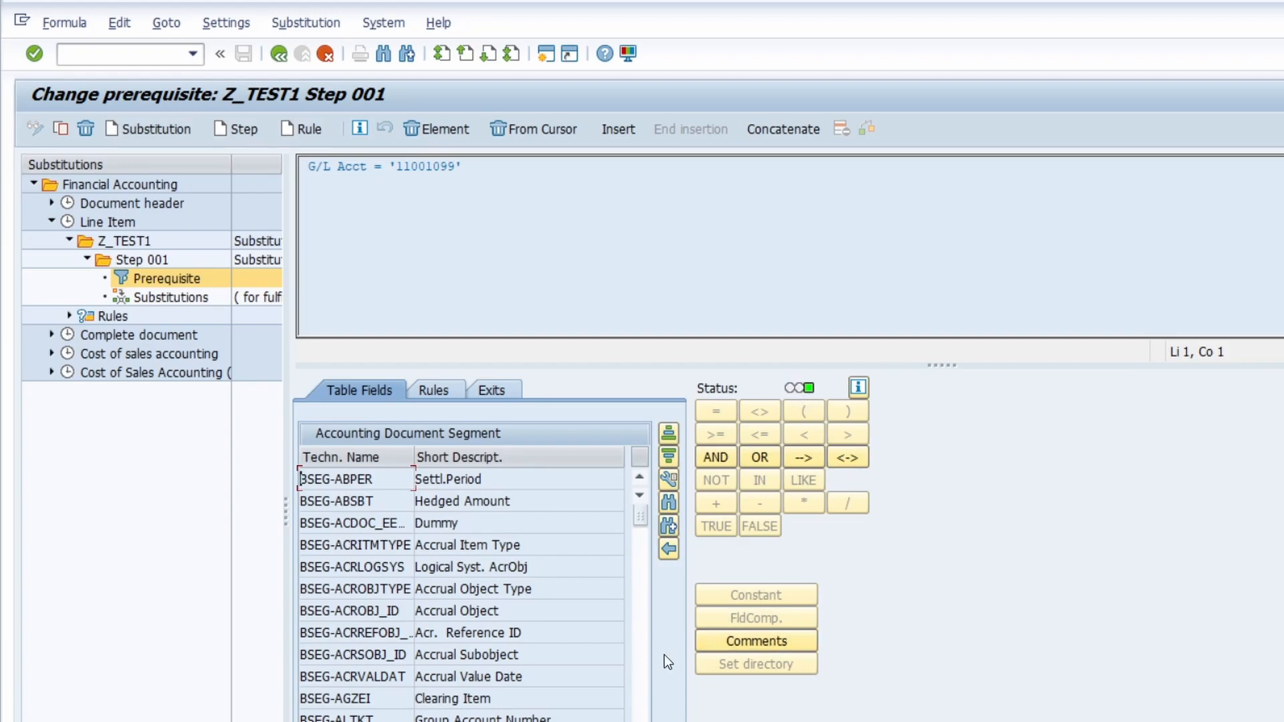
left_click(488, 190)
left_click(185, 301)
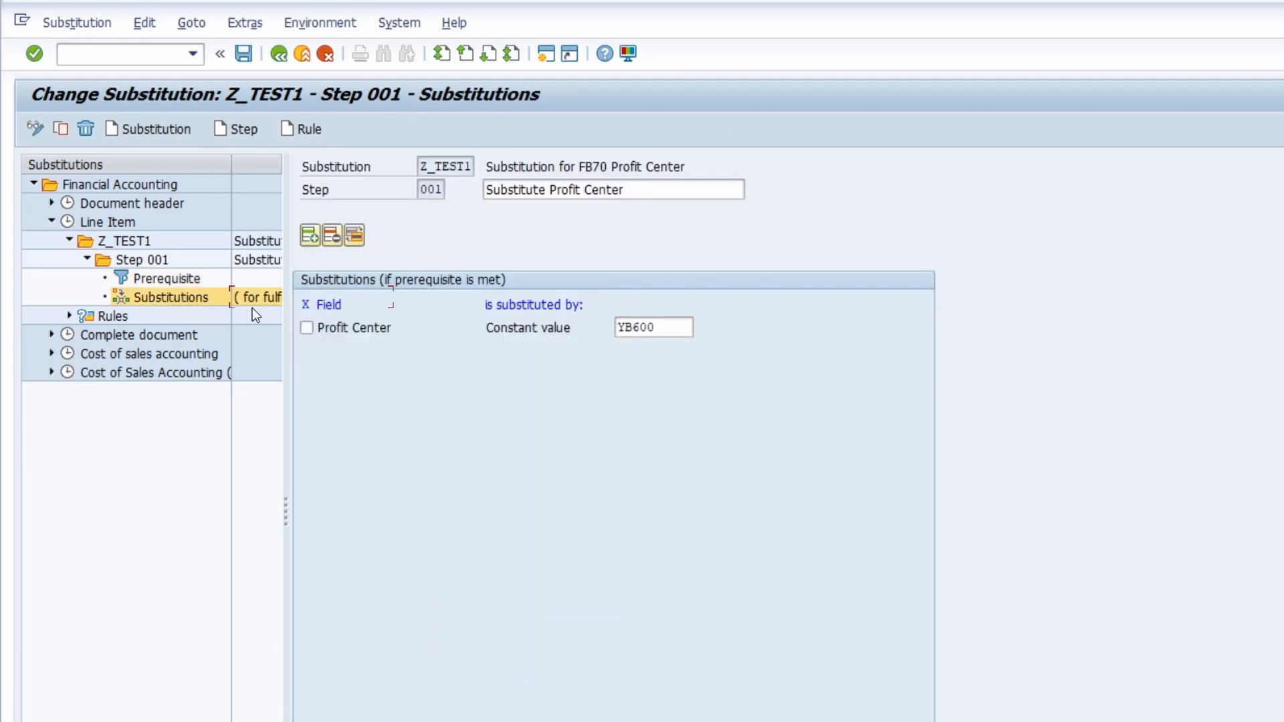
left_click(668, 326)
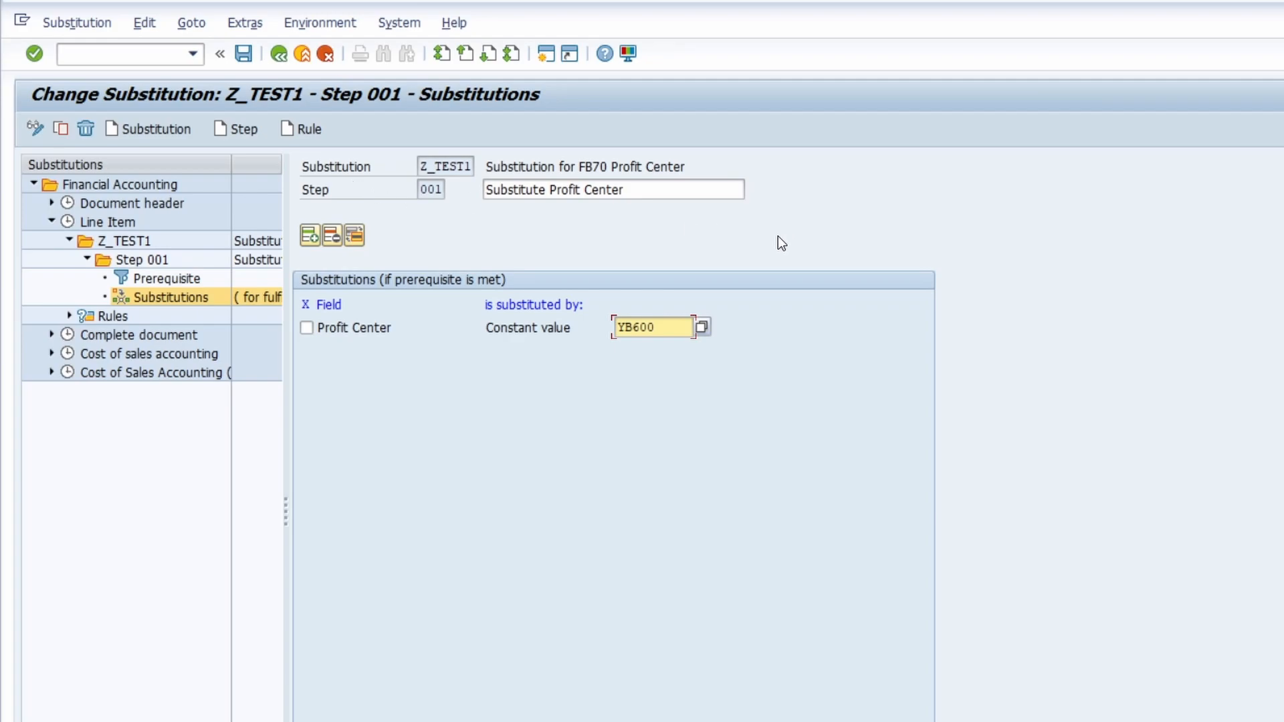
Step: Open the simulation data input for substitution Z_TEST1 and return to its header data without entering values
left_click(78, 23)
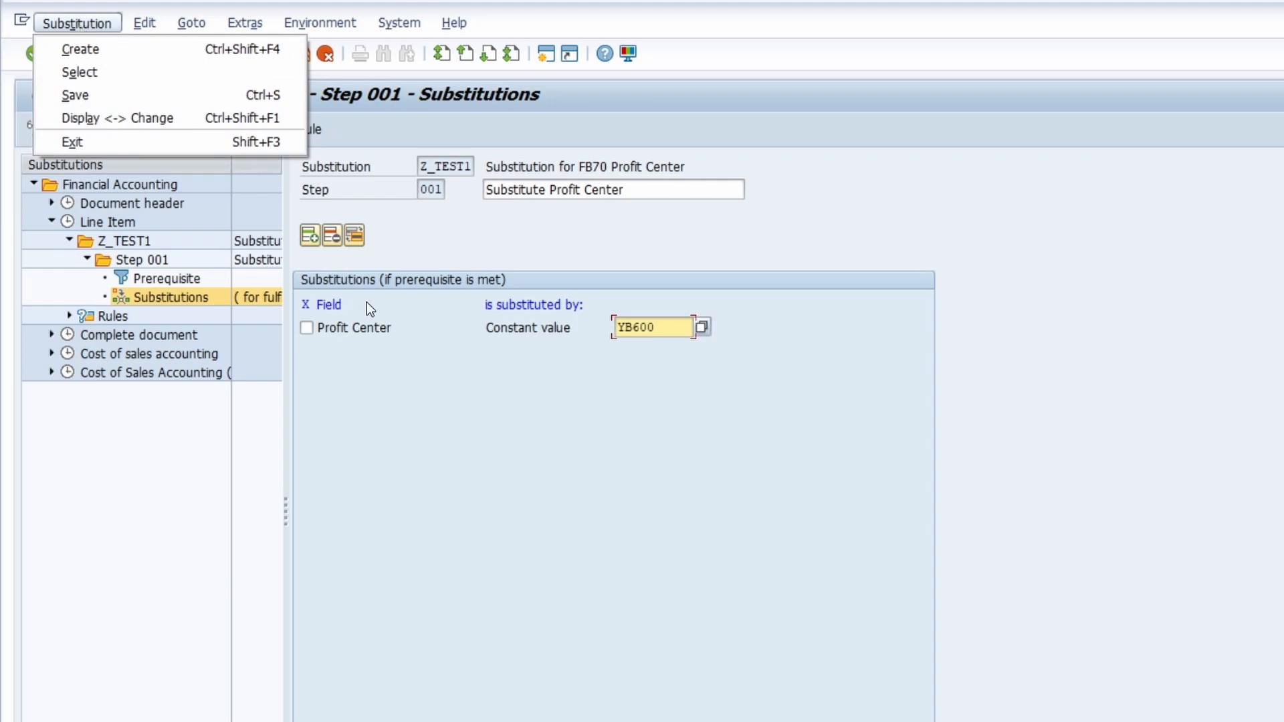
left_click(369, 416)
left_click(126, 242)
left_click(78, 23)
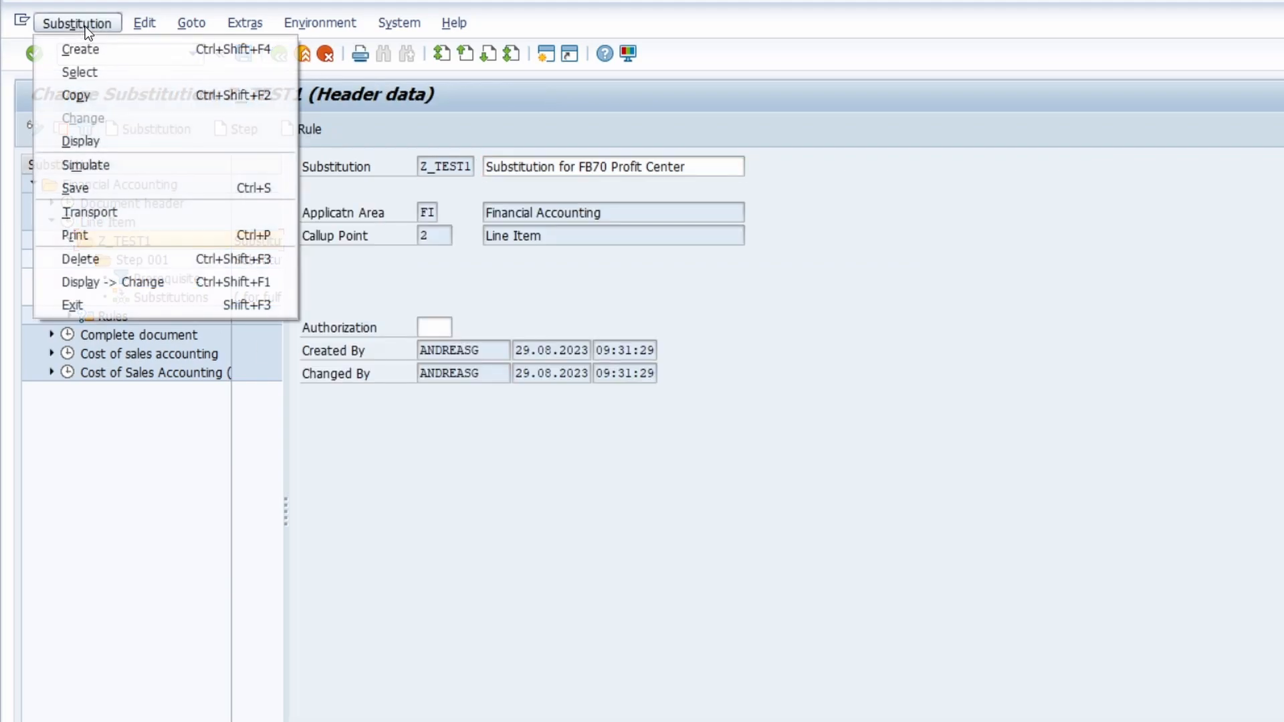
left_click(159, 170)
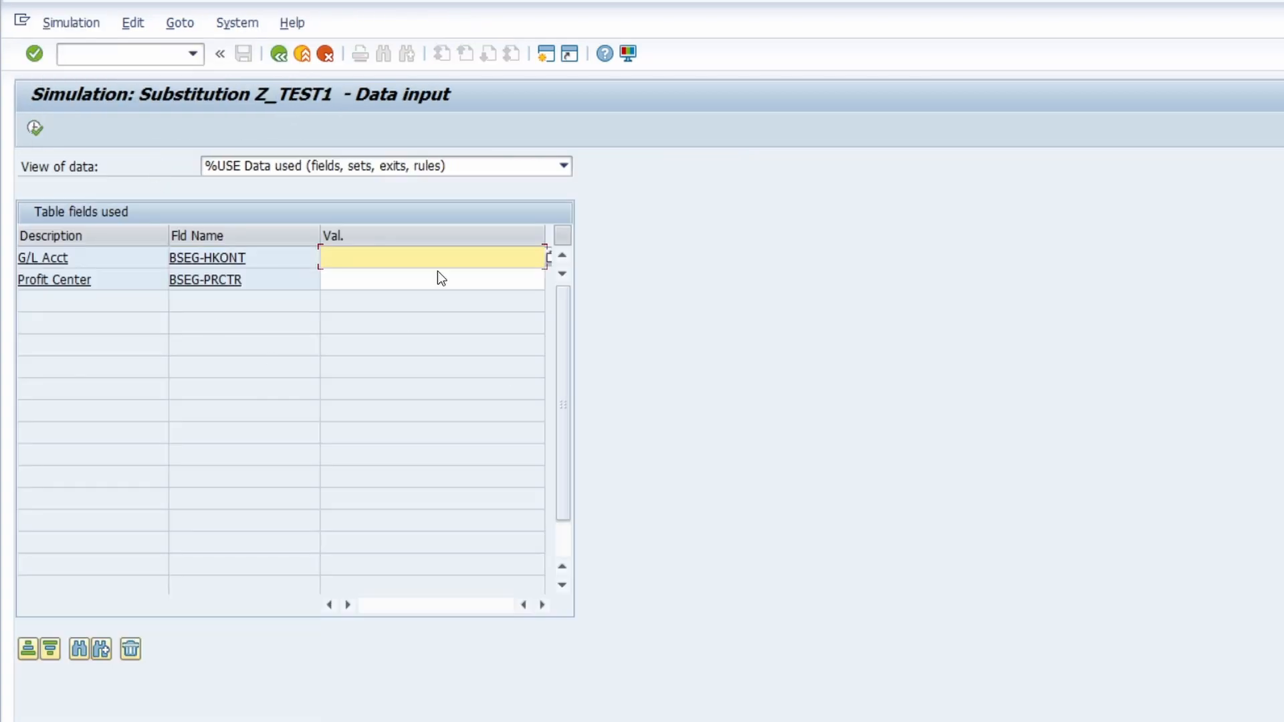
left_click(274, 56)
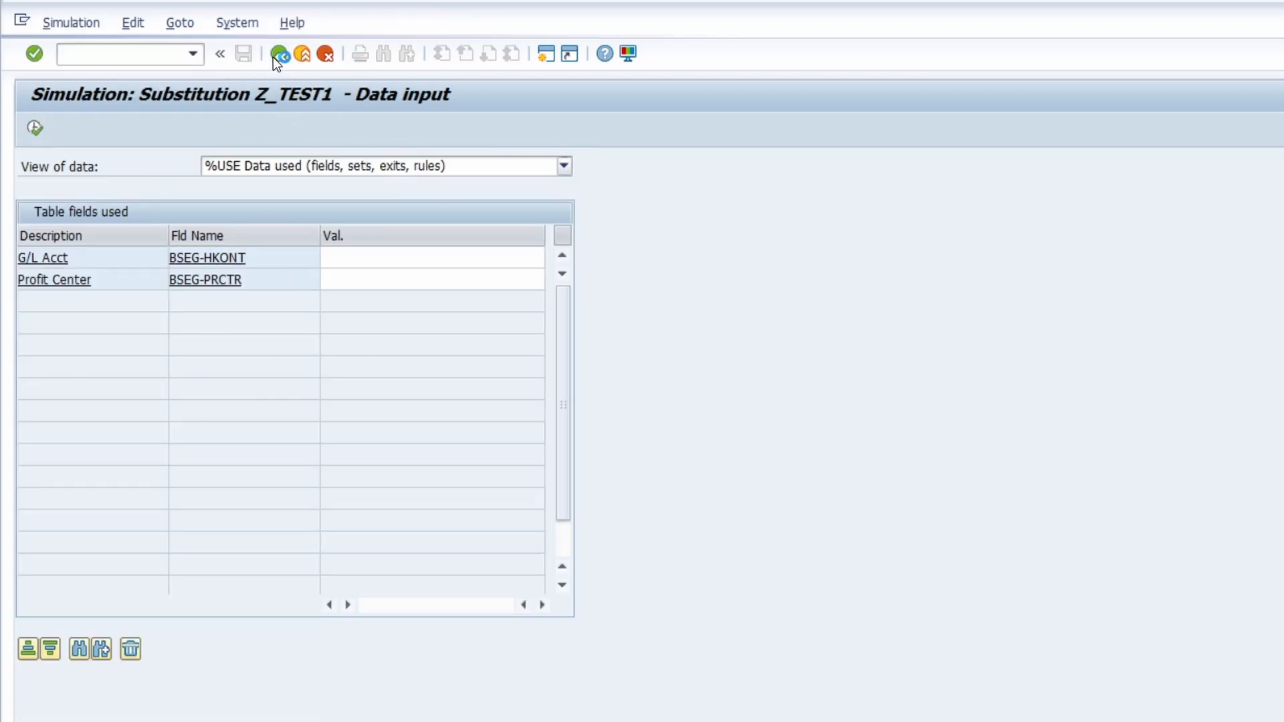
left_click(284, 407)
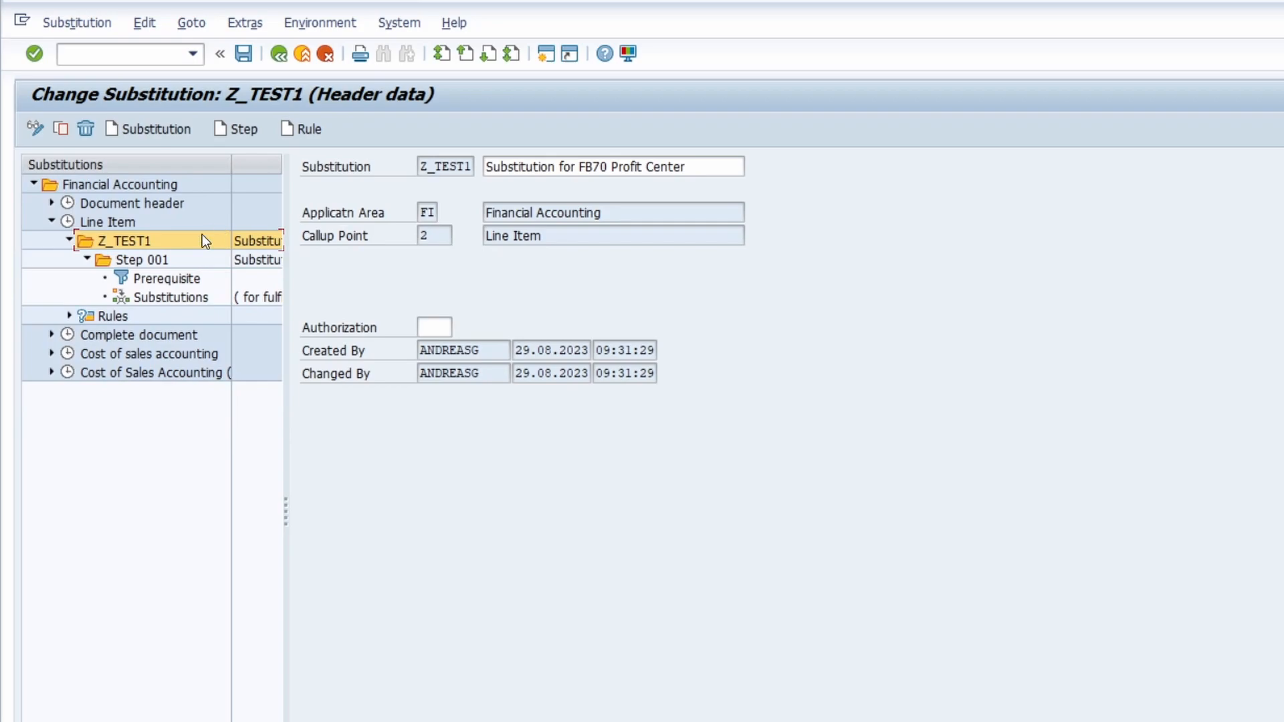
Step: Display the extra functions available for substitution Z_TEST1
left_click(334, 22)
mouse_move(257, 25)
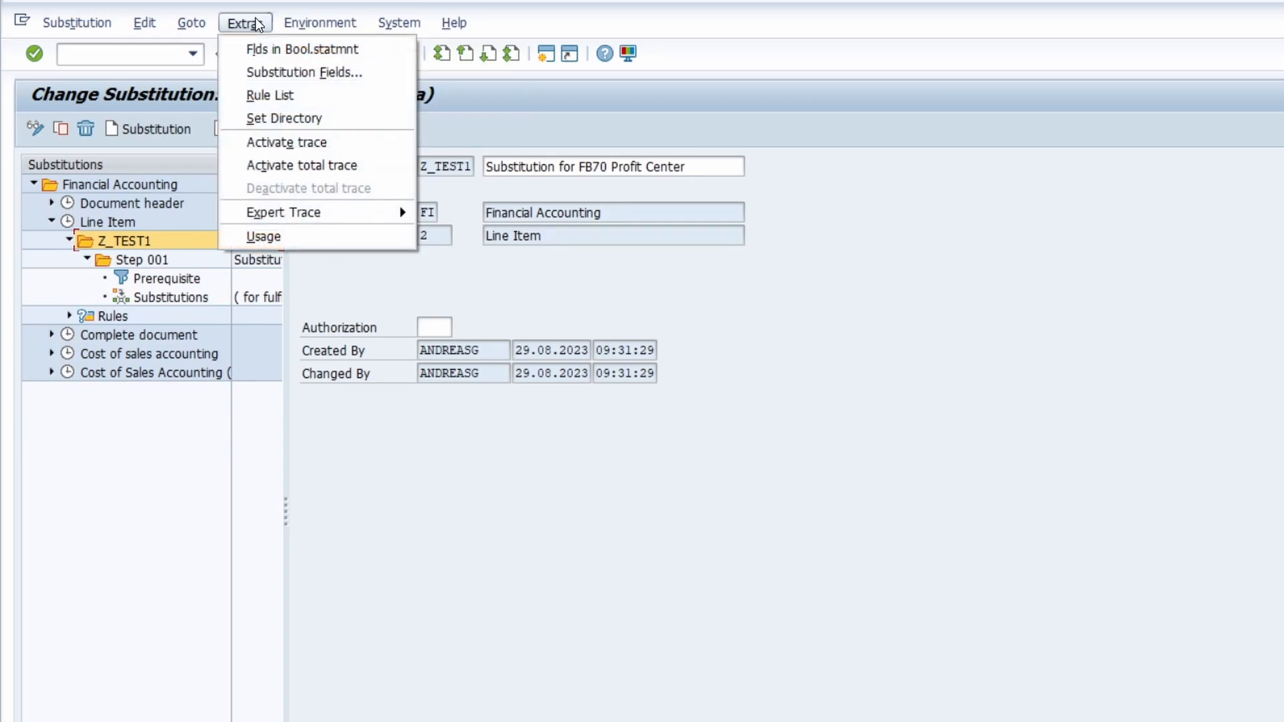